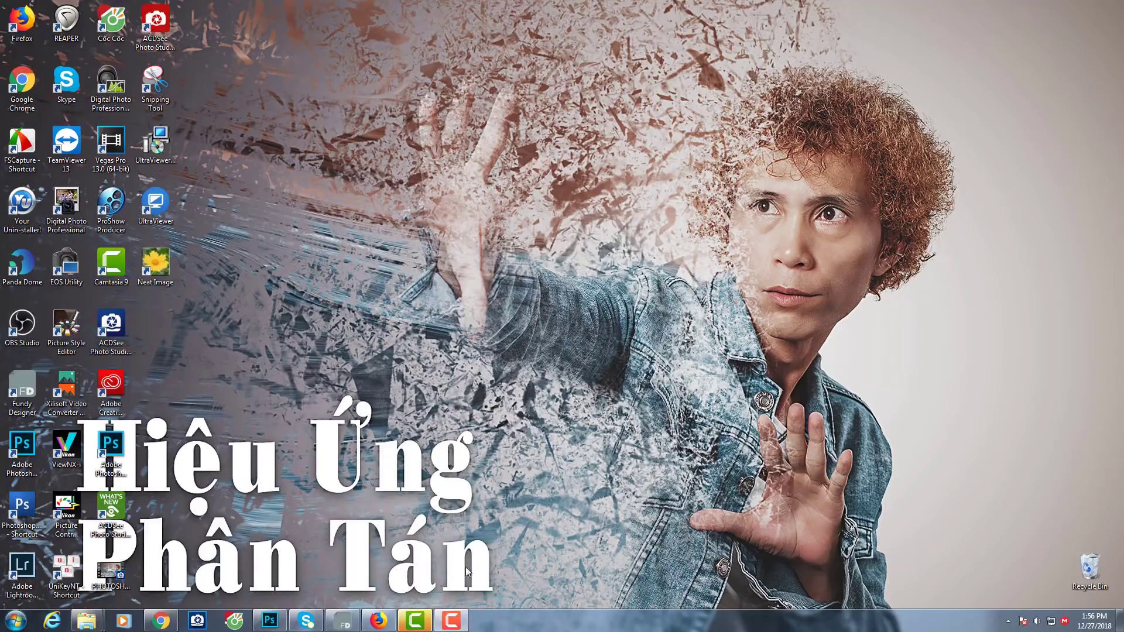
- Bring the Photoshop window up from the taskbar over the desktop
left_click(269, 620)
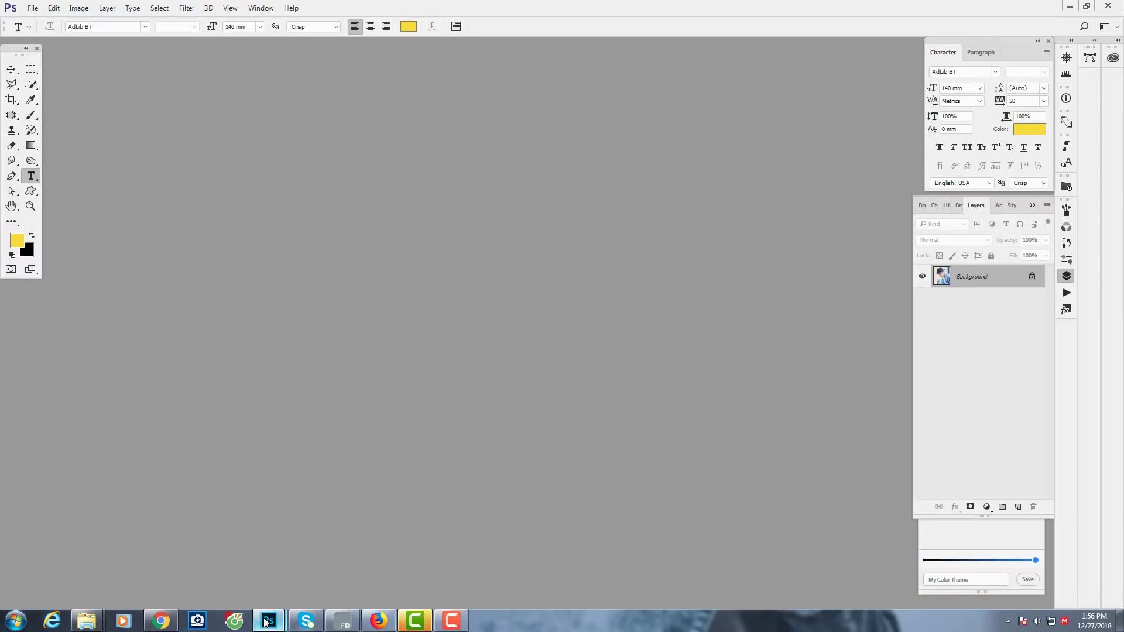
mouse_move(268, 620)
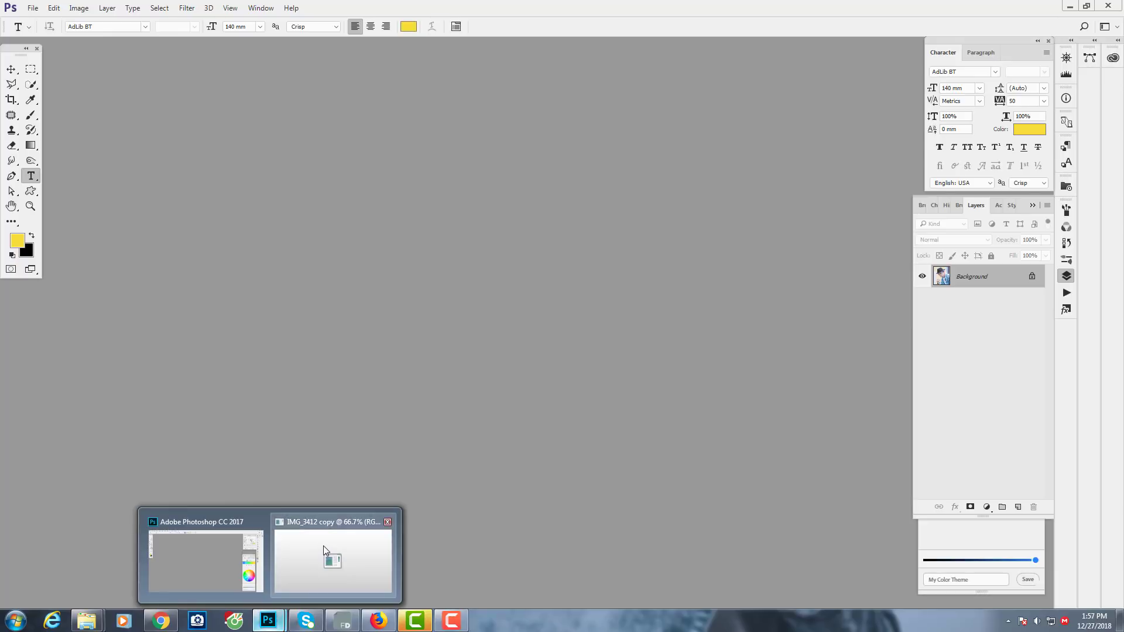
- Switch to the maximized IMG_3412 copy document and type THAI on the portrait
left_click(324, 549)
left_click(551, 86)
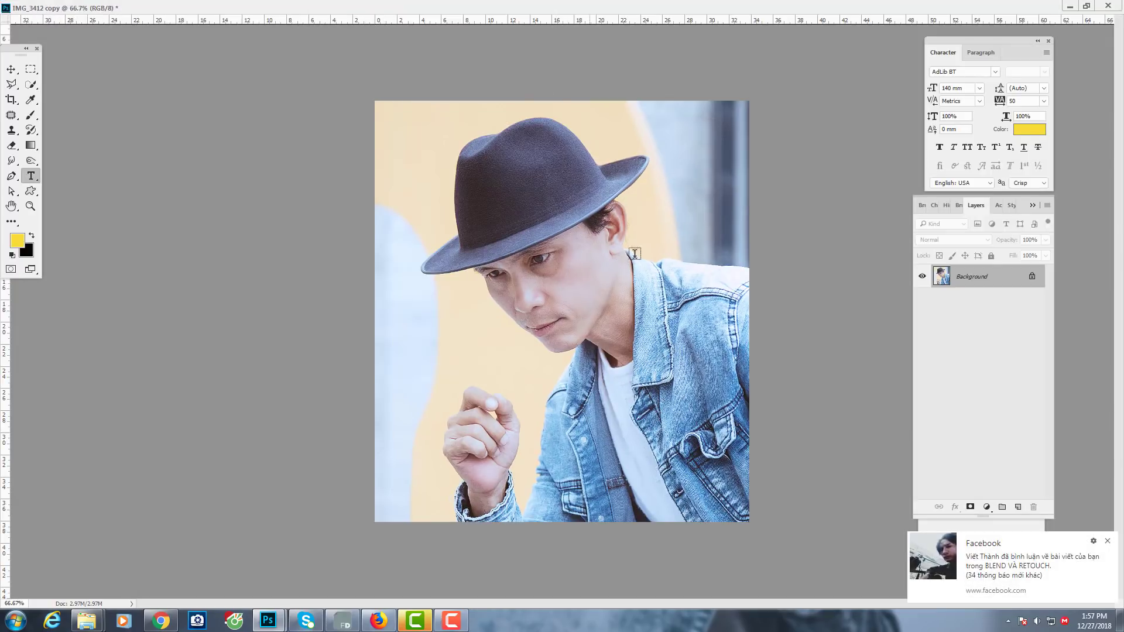
left_click(598, 290, "ctrl+space")
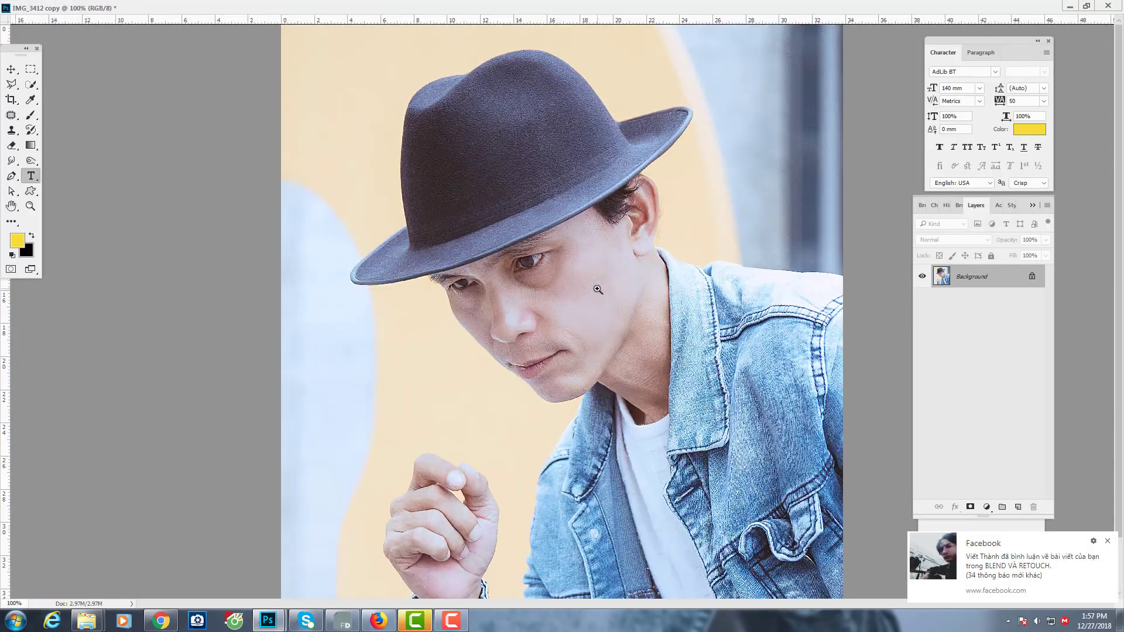
left_click(598, 289, "ctrl+alt")
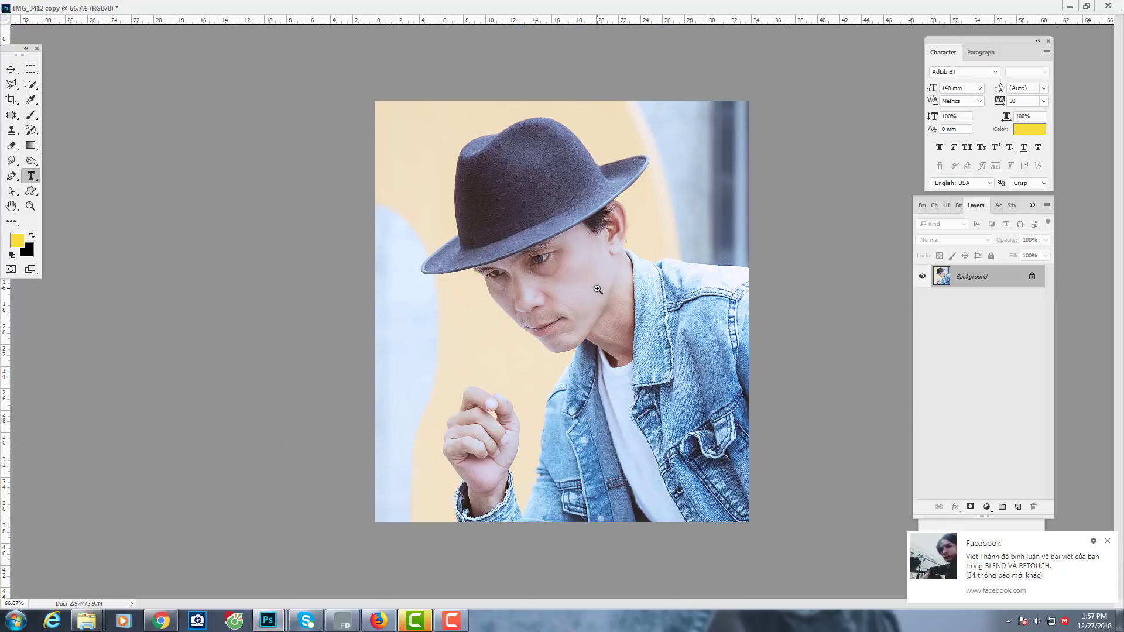
left_click(482, 350)
type("THA")
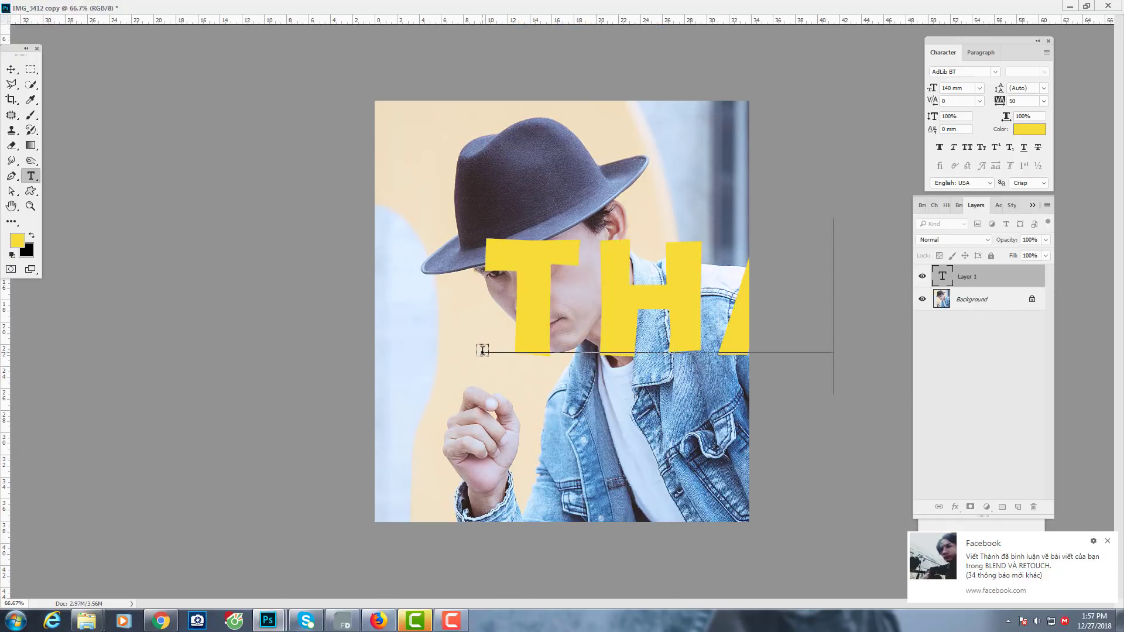
type("I")
key("ctrl+Return")
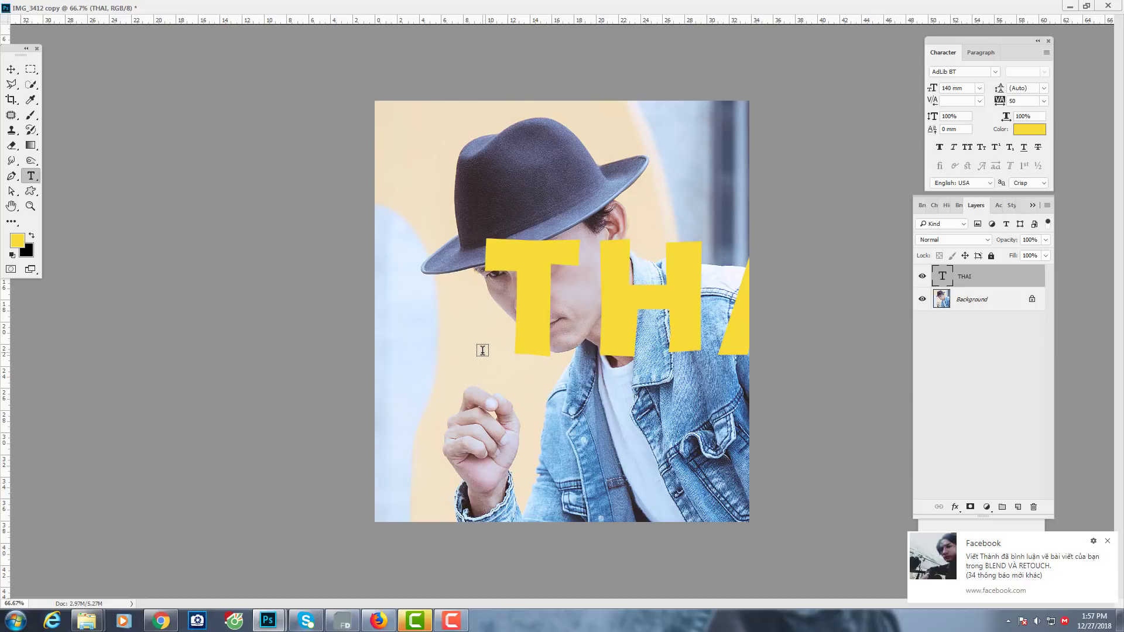
- Move the THAI text left and down, then scale it smaller over the lower half
key("v")
left_click_drag(667, 297, 515, 316)
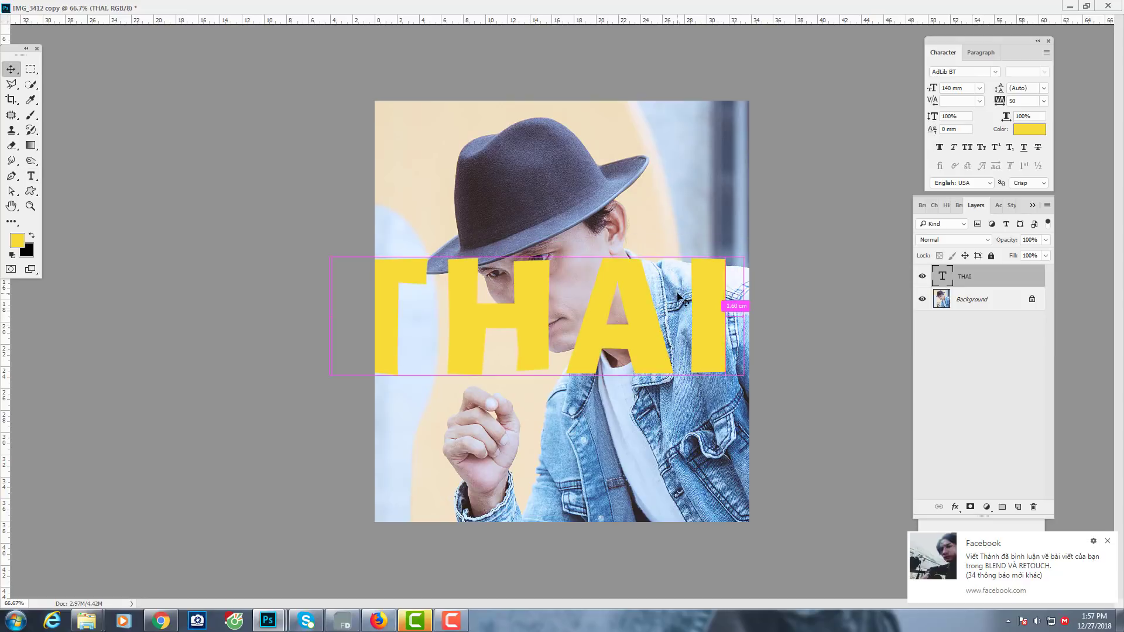
key("ctrl+t")
mouse_move(741, 236)
left_mouse_down()
mouse_move(681, 275)
mouse_move(698, 388)
mouse_move(701, 378)
mouse_move(653, 375)
mouse_move(656, 456)
left_mouse_up()
key("Return")
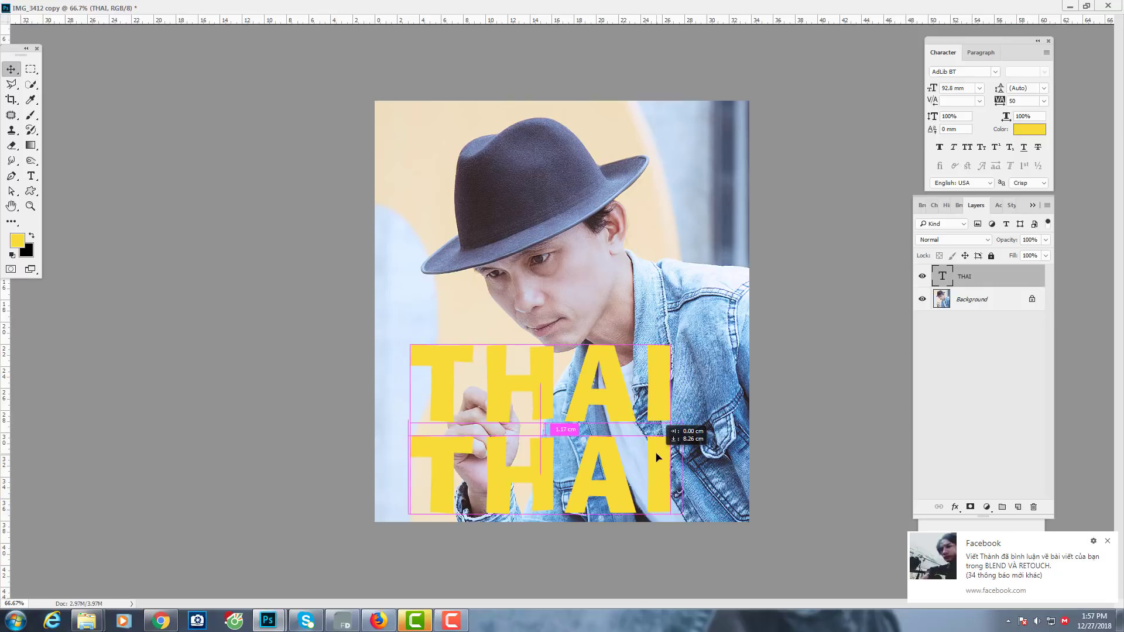
- Duplicate THAI just below and retype the copy as LIGHT
left_click_drag(656, 457, 656, 457)
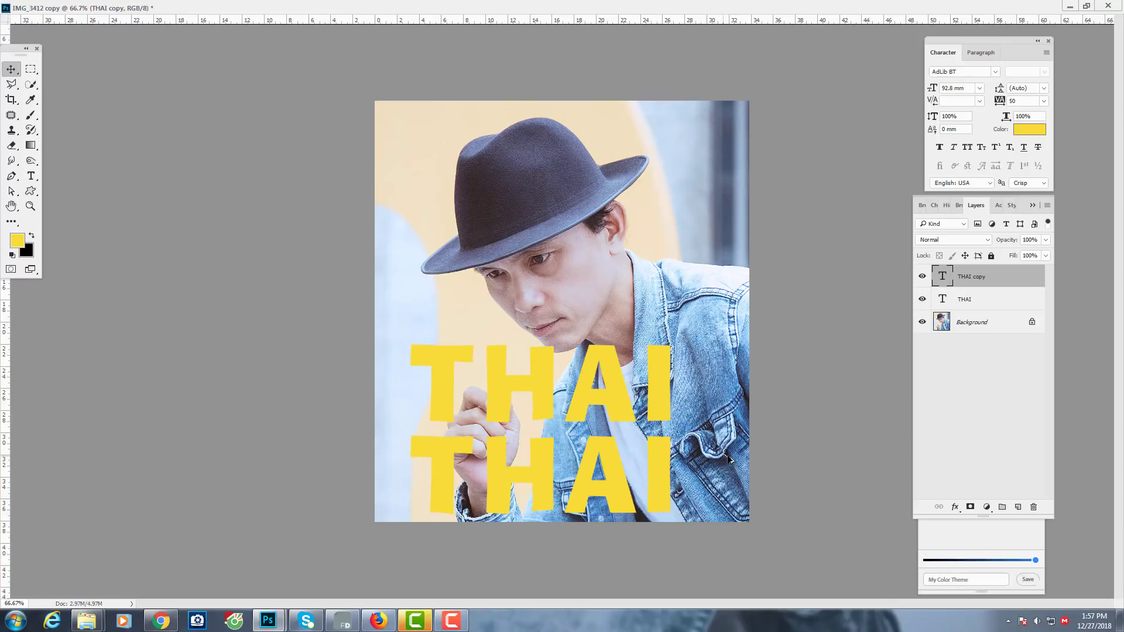
key("t")
left_click(675, 490)
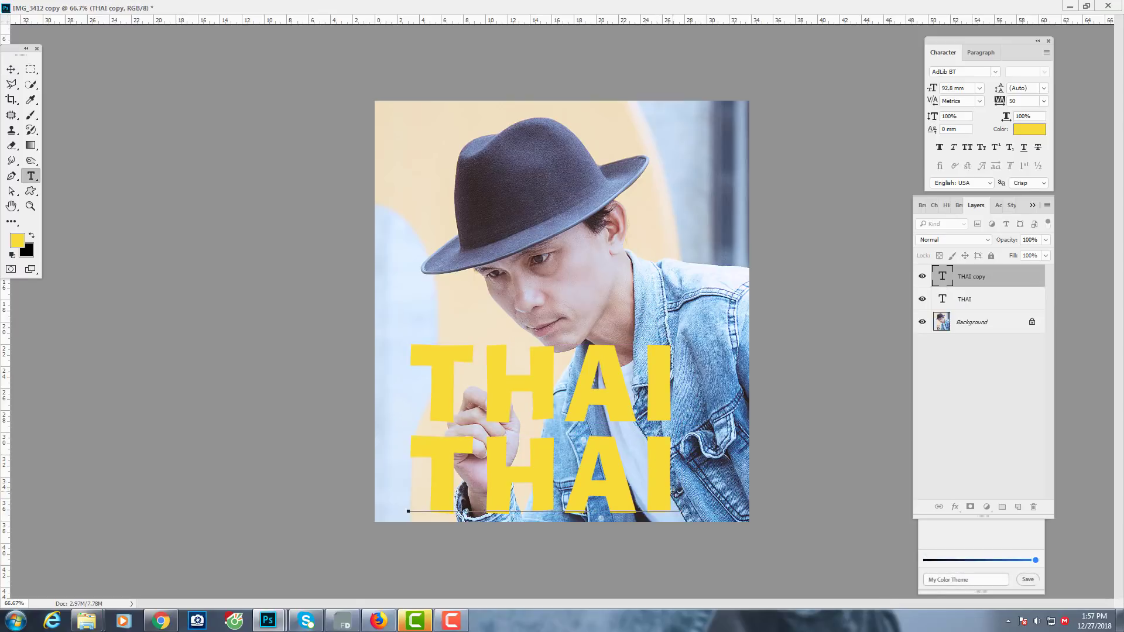
key("BackSpace")
key("BackSpace")
key("BackSpace")
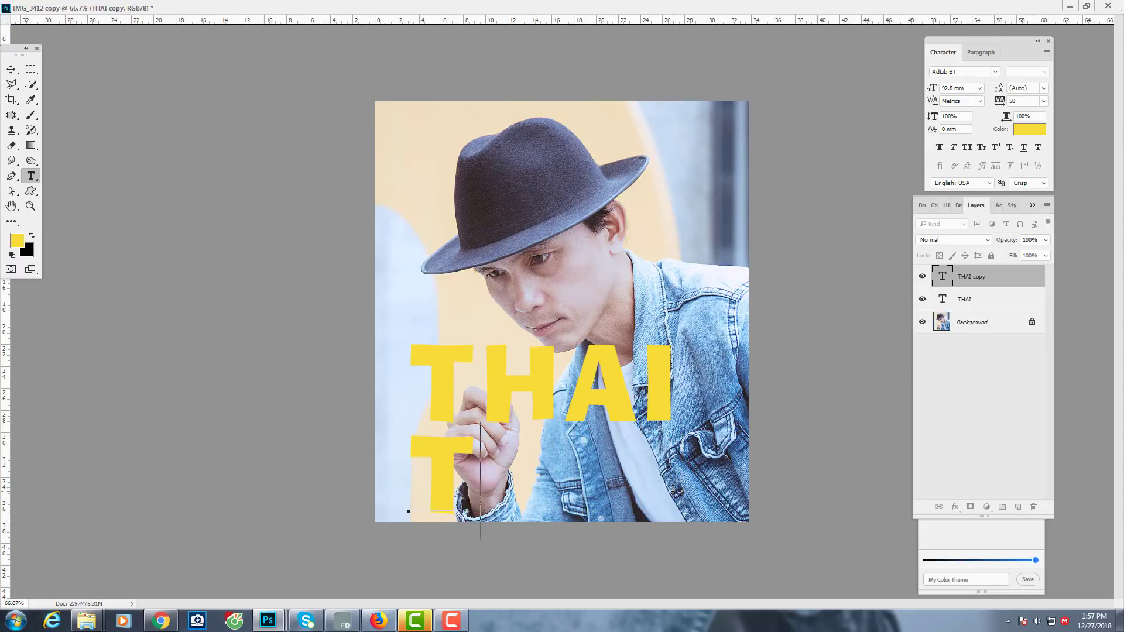
key("BackSpace")
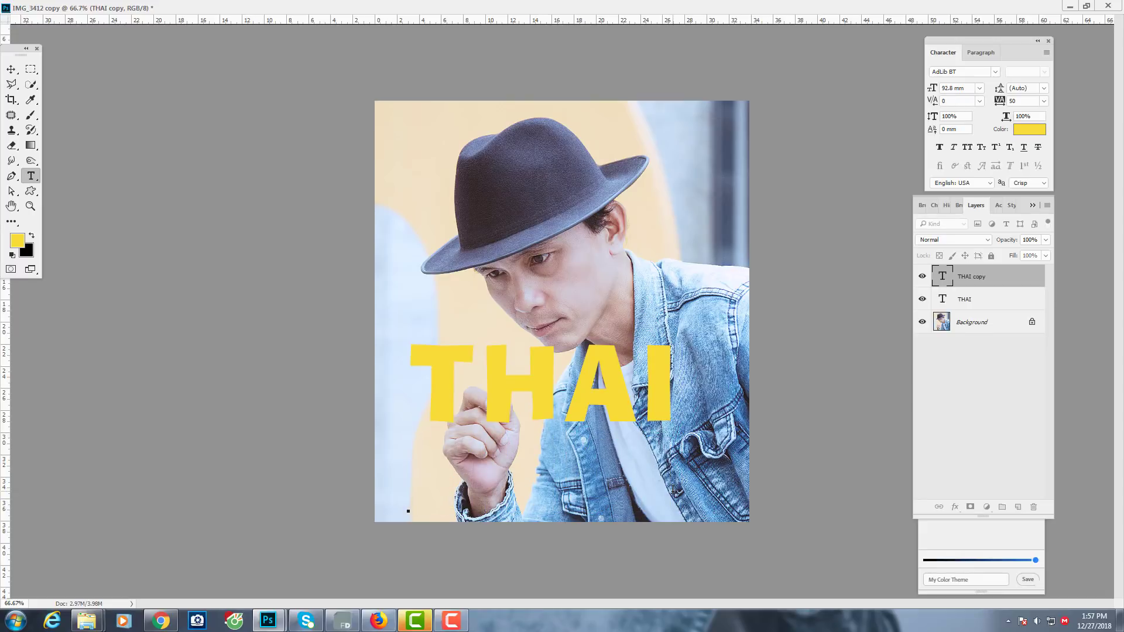
type("LIG")
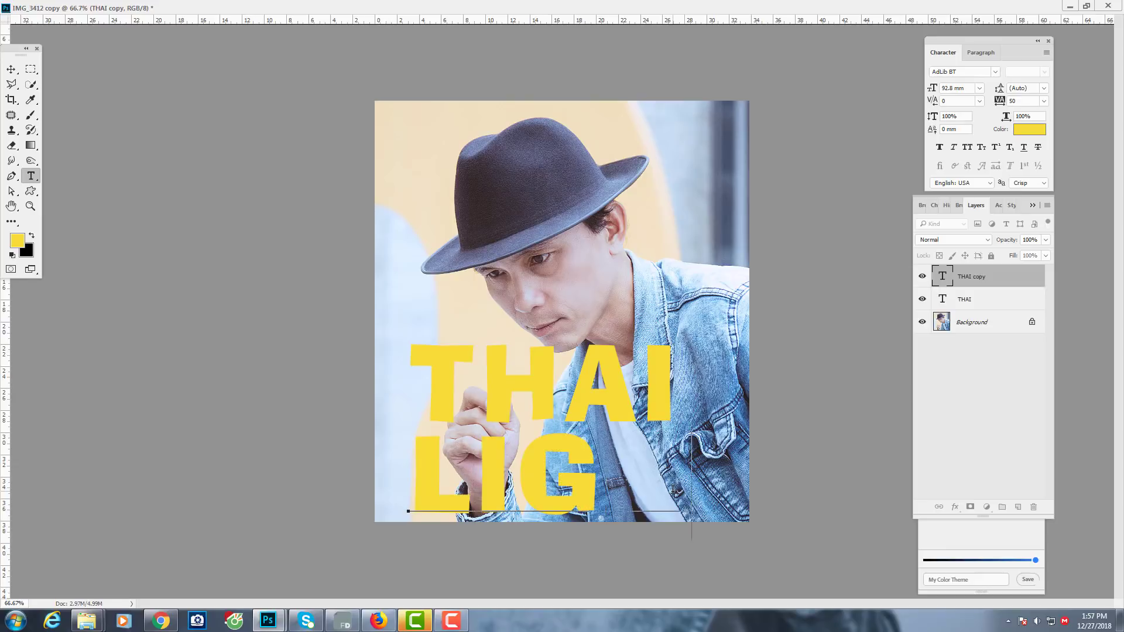
type("HT")
key("ctrl+Return")
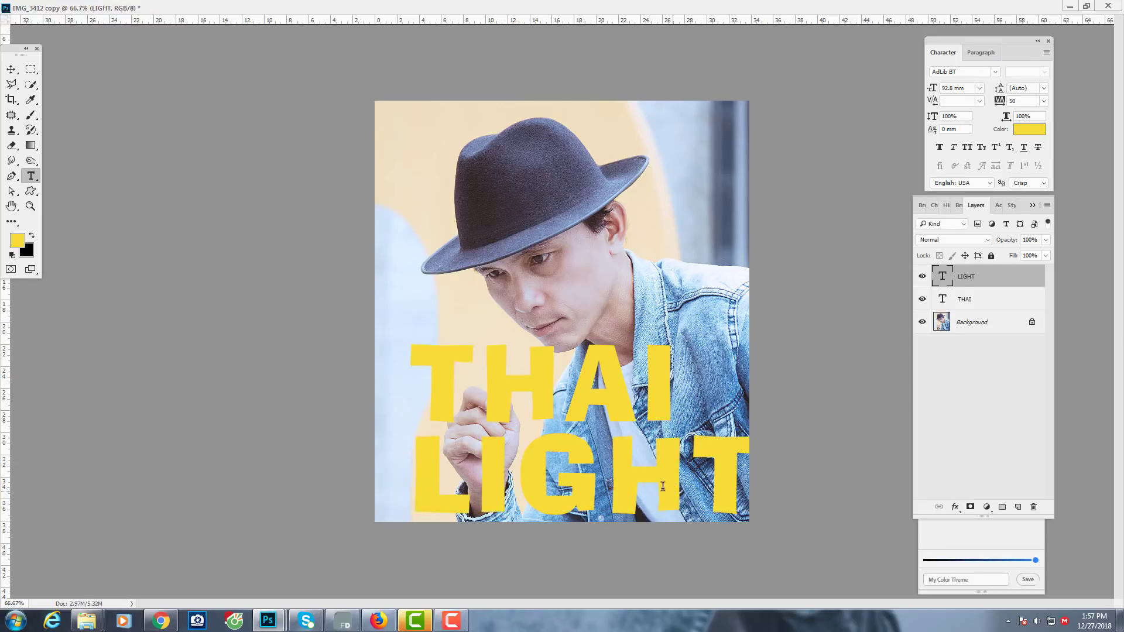
- Select both the THAI and LIGHT layers and float the document window
key("v")
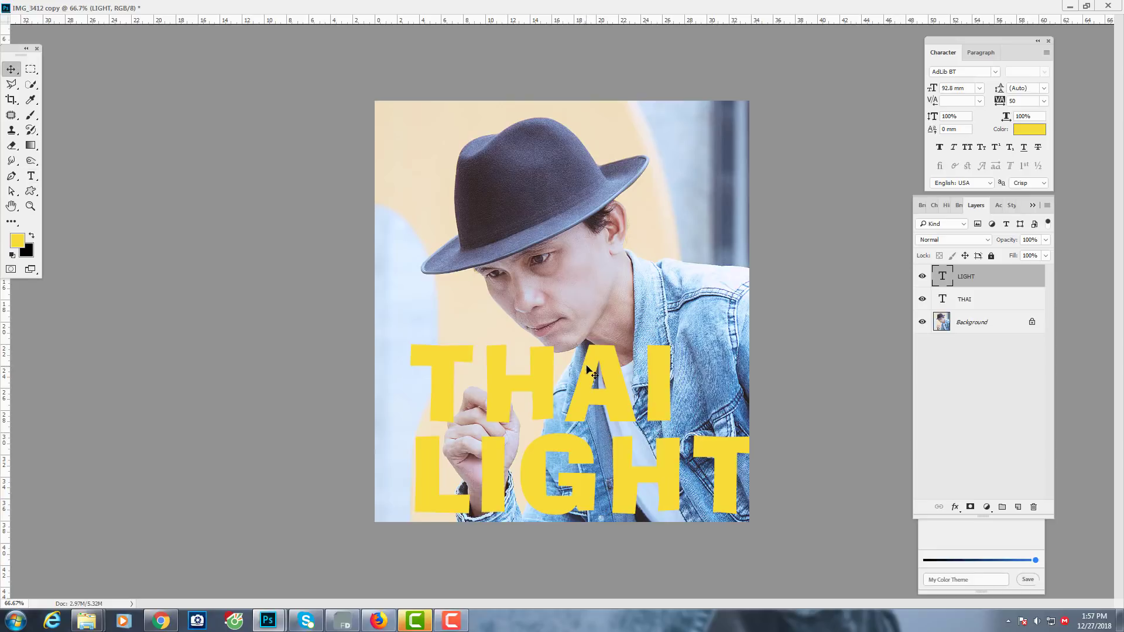
left_click(969, 305, "shift")
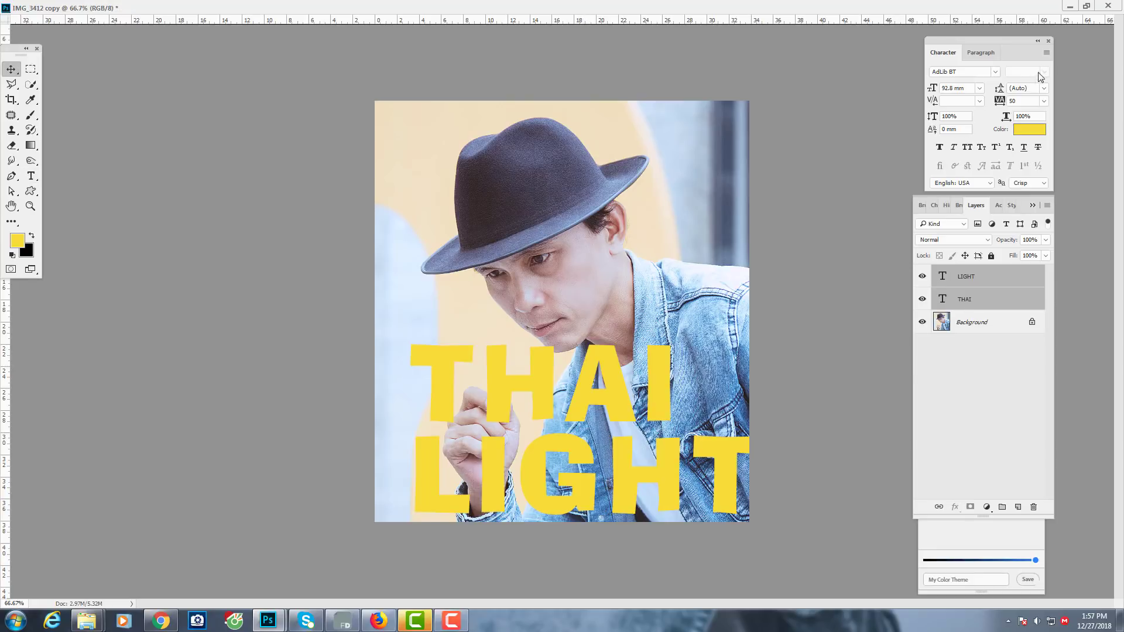
left_click(1086, 6)
- Free-transform the THAI LIGHT block, shrinking it slightly and raising it a little
key("ctrl+minus")
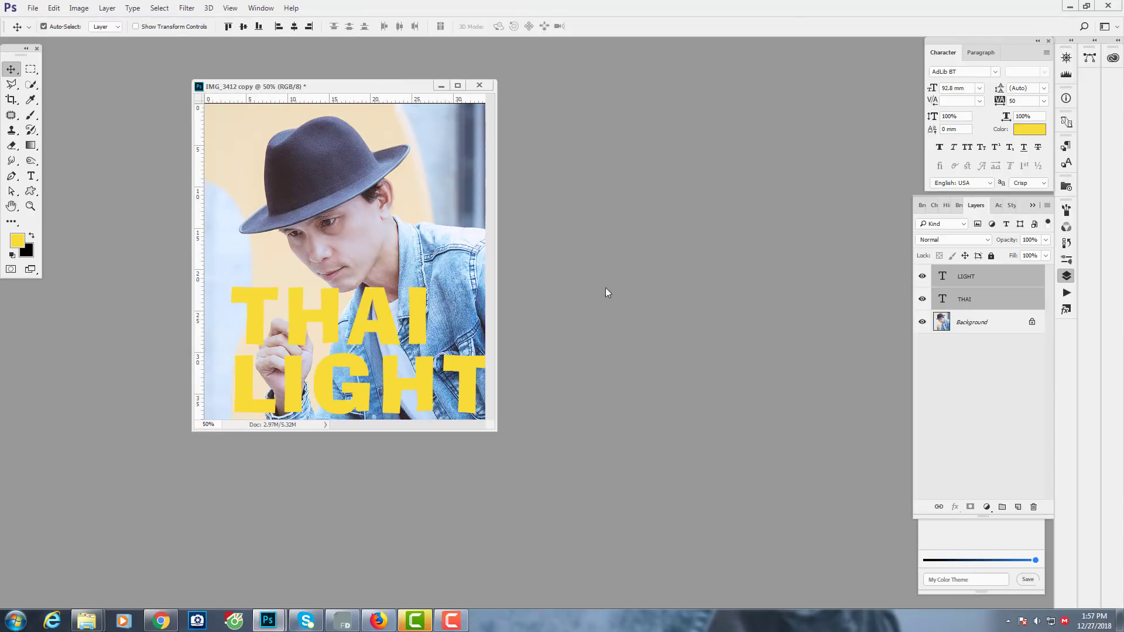
left_click(77, 10)
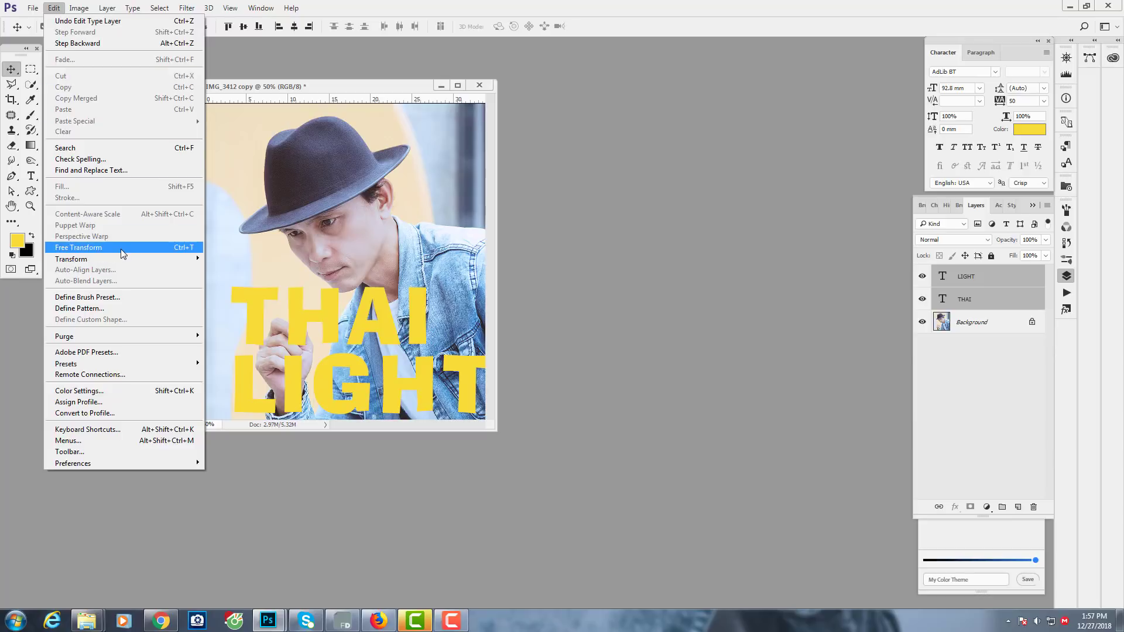
left_click(78, 247)
key("ctrl+minus")
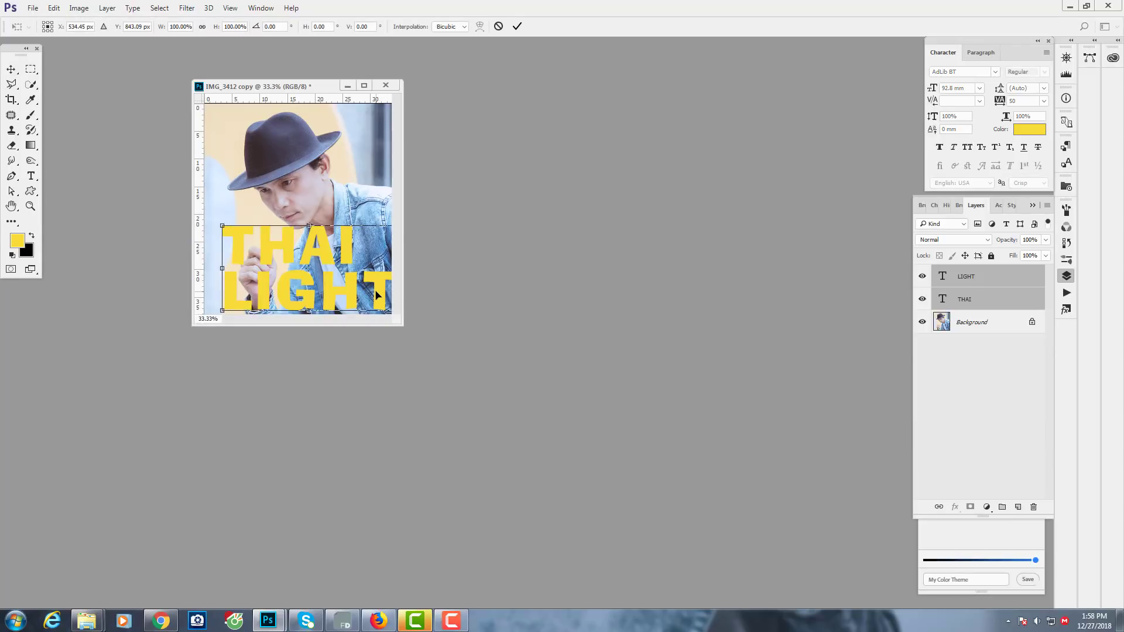
left_click(363, 85)
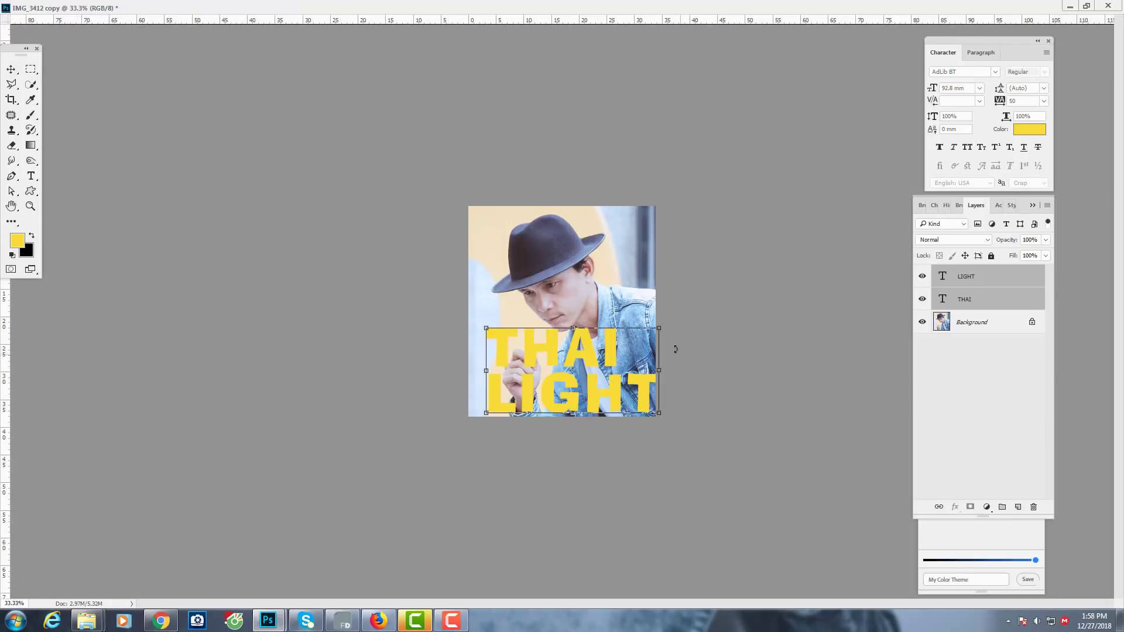
left_click_drag(659, 329, 635, 344)
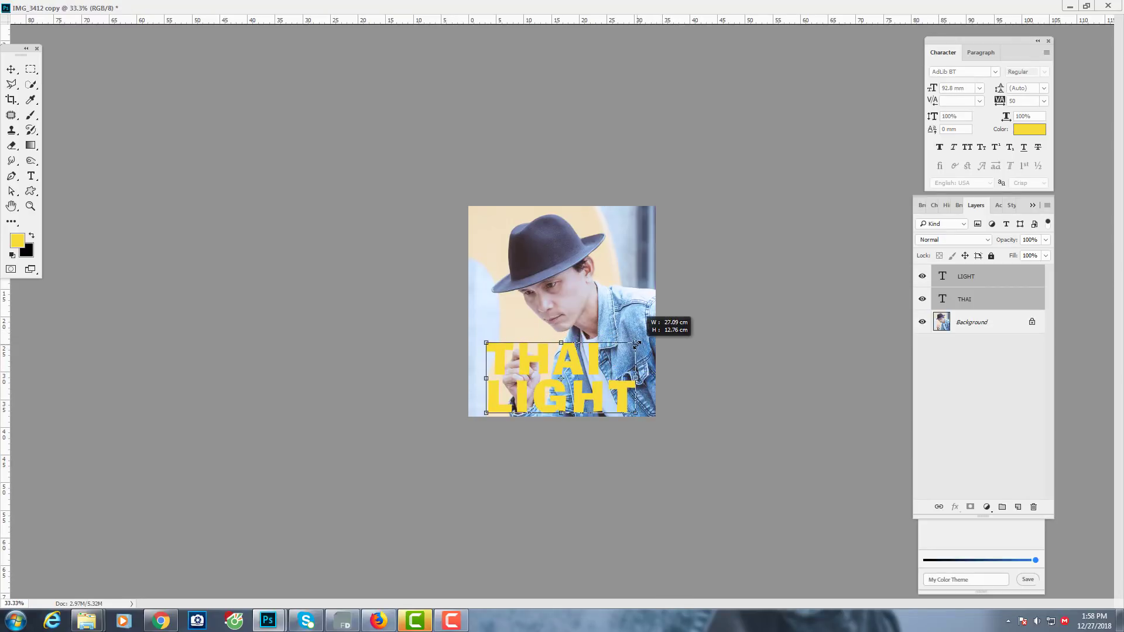
left_click_drag(616, 358, 617, 349)
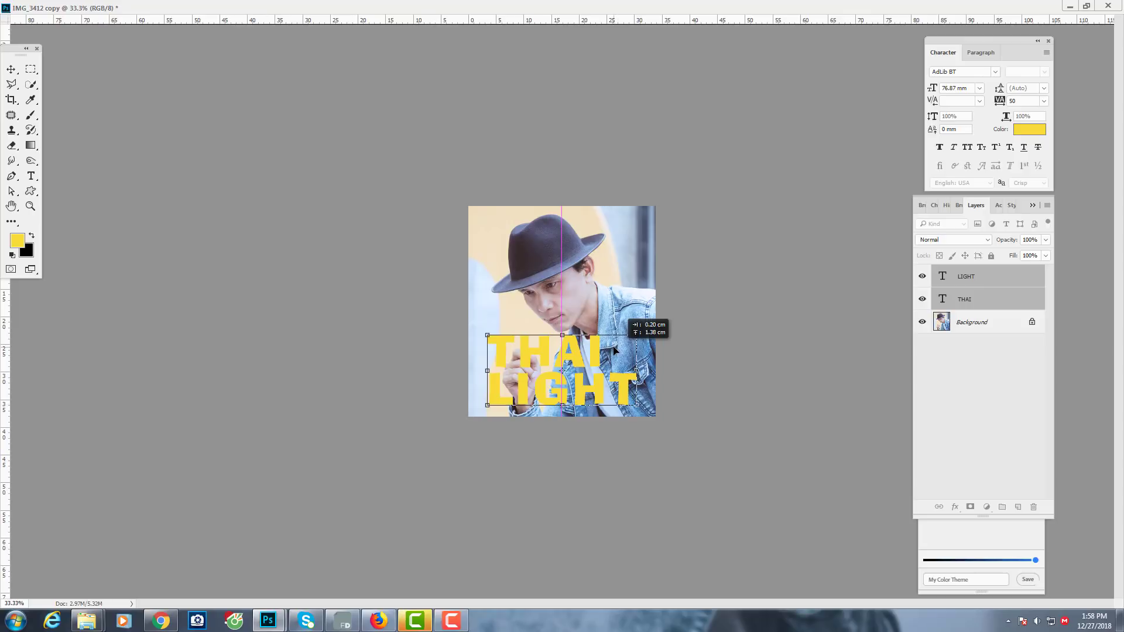
key("Return")
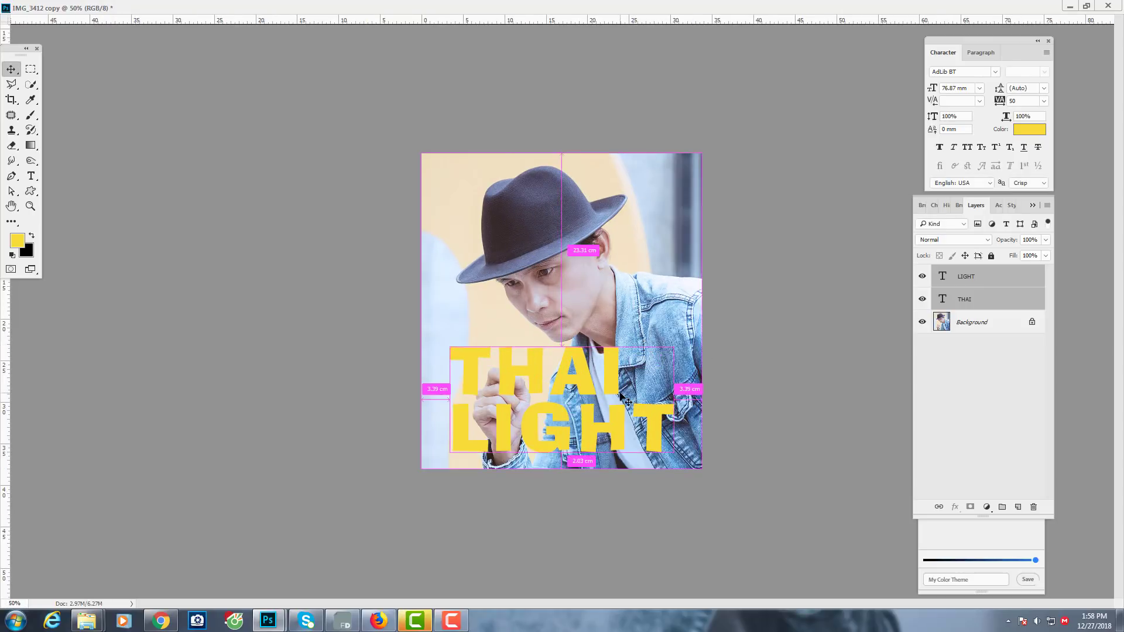
- Check the placement at closer zoom, return to 50%, and select the THAI layer alone
key("ctrl+plus")
key("ctrl+plus")
key("ctrl+minus")
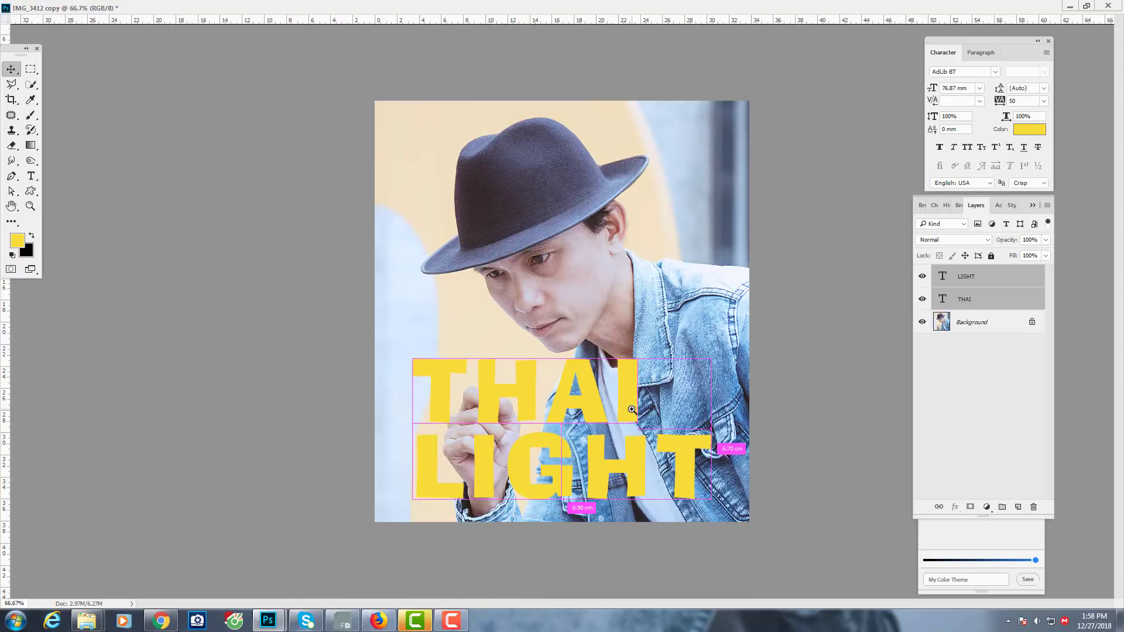
key("ctrl+minus")
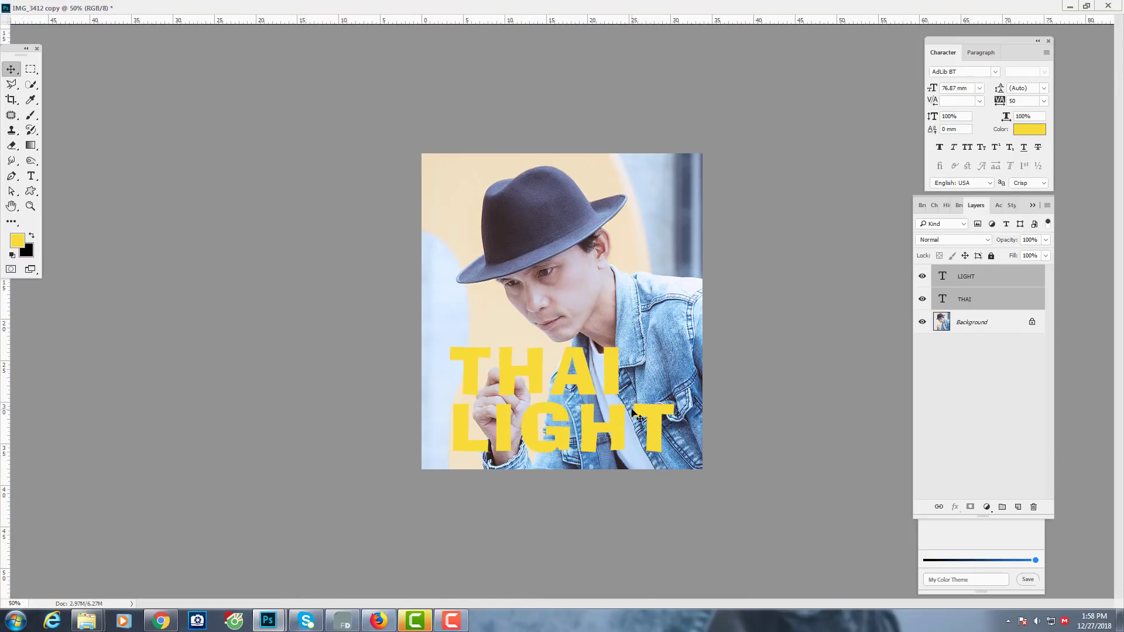
left_click(997, 299)
- Align THAI over LIGHT, then shift both layers slightly lower together
mouse_move(582, 372)
left_mouse_down()
mouse_move(646, 374)
mouse_move(560, 375)
mouse_move(590, 376)
left_mouse_up()
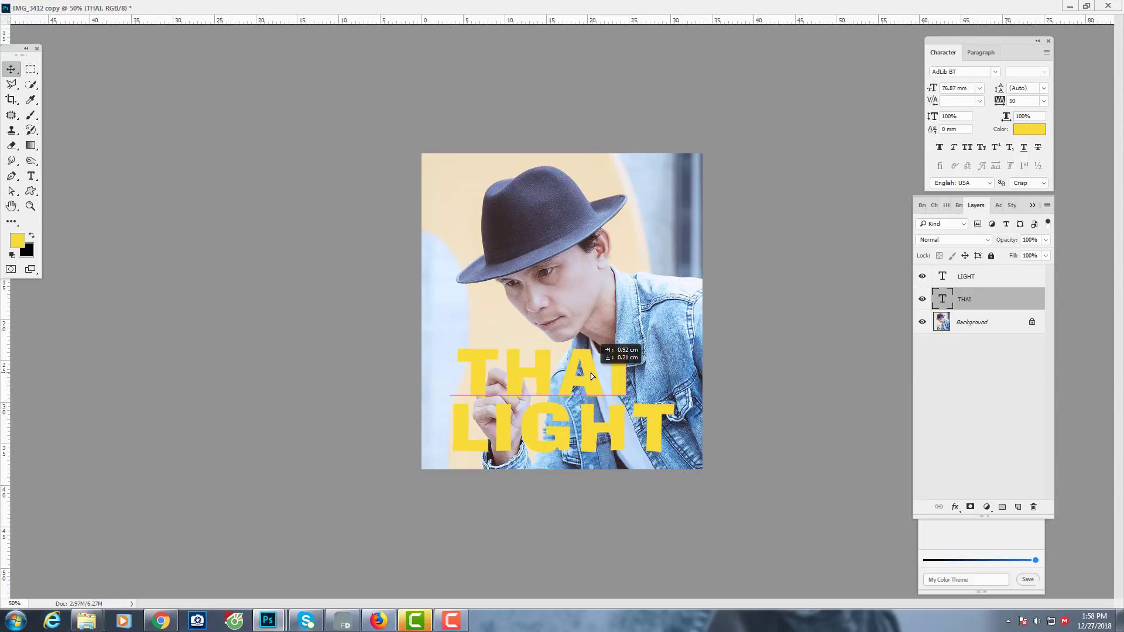
left_click_drag(590, 376, 576, 382)
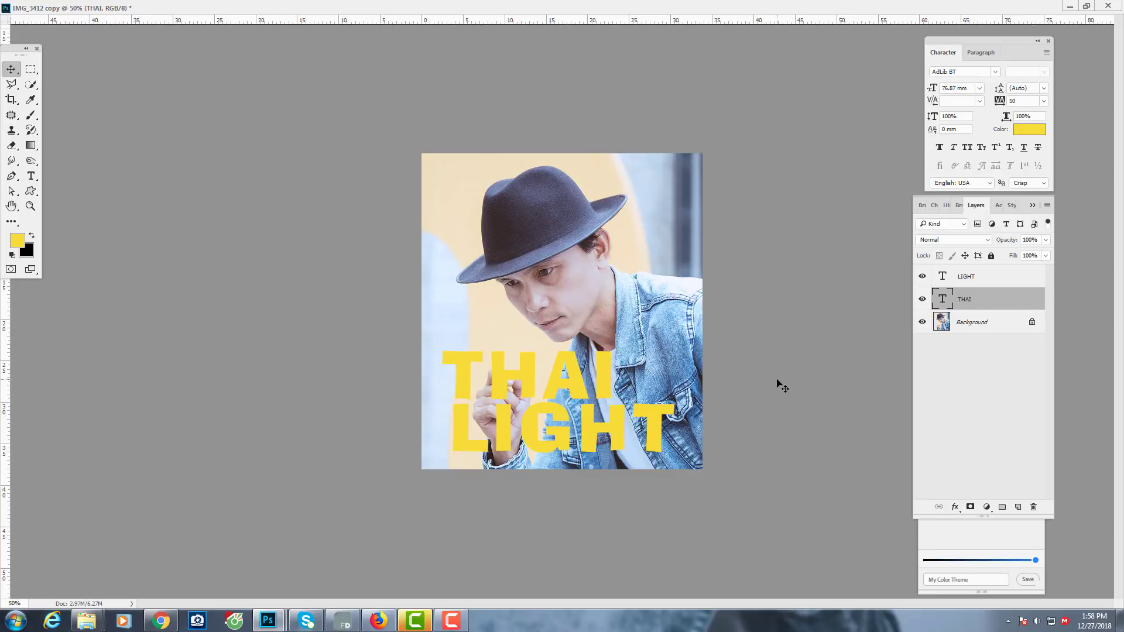
key("Up")
key("Up")
key("Up")
key("Up")
key("Up")
key("Up")
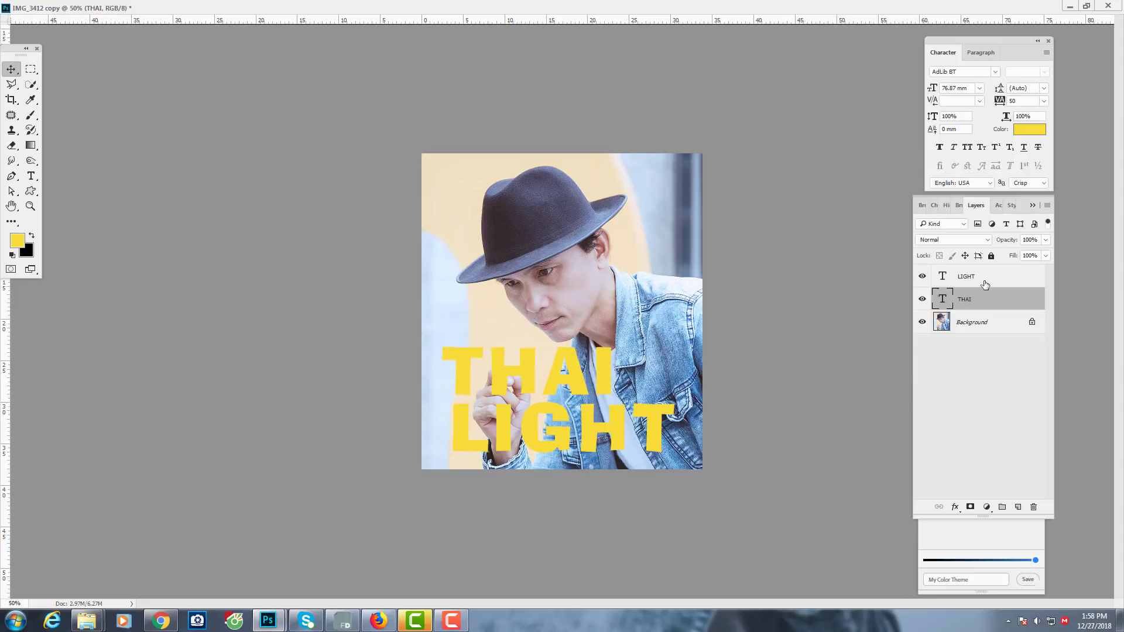
left_click(985, 279, "shift")
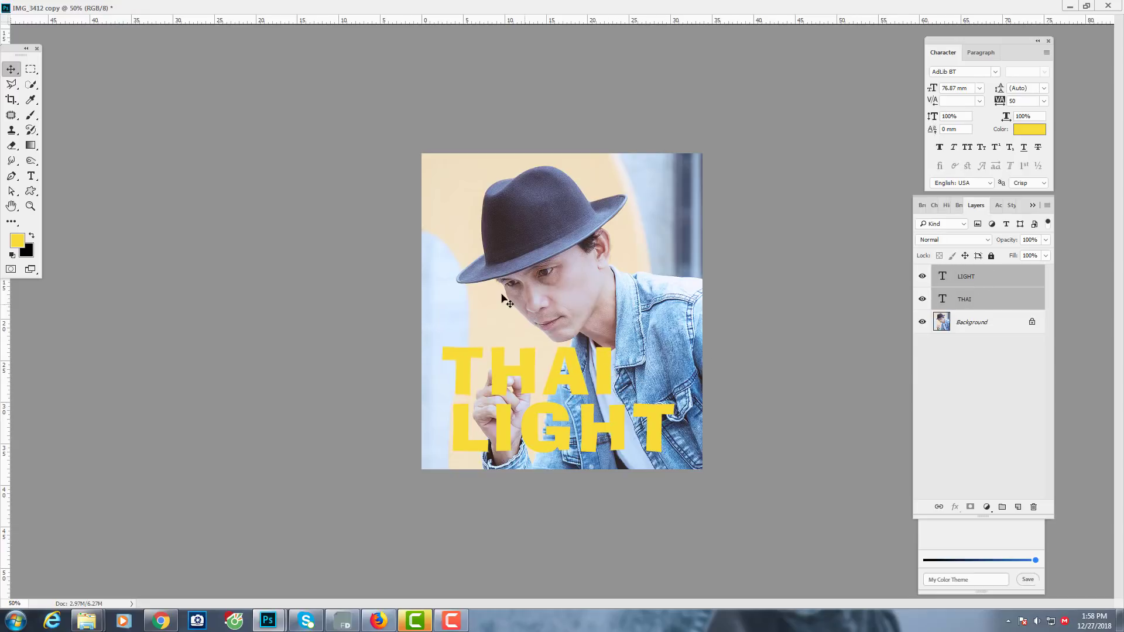
left_click_drag(600, 367, 614, 373)
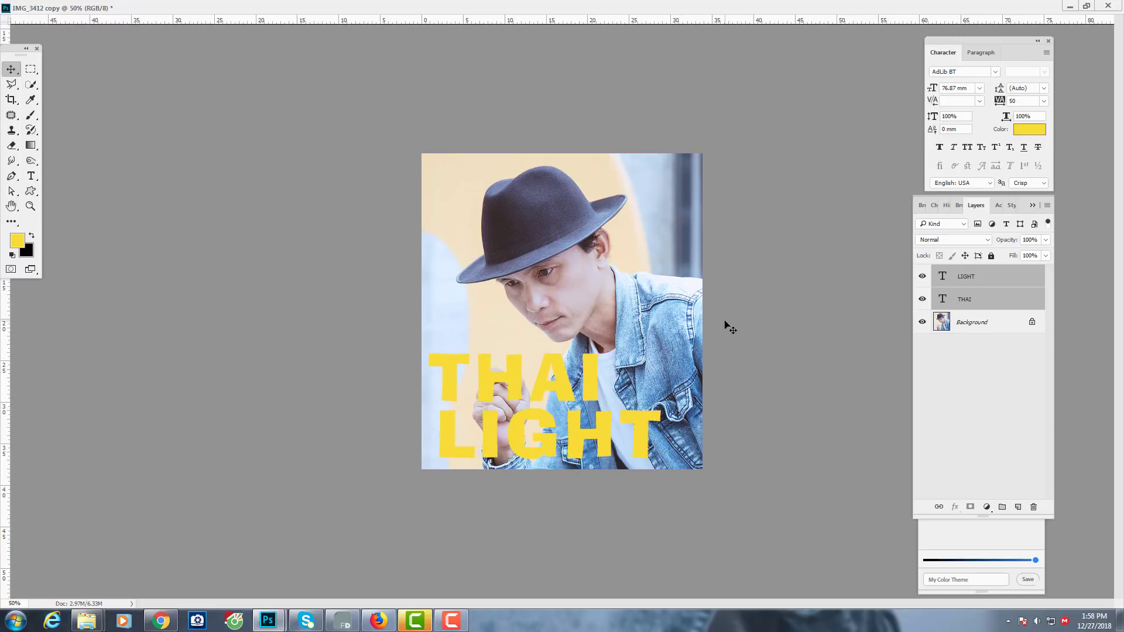
- Convert the THAI and LIGHT layers to a smart object and enlarge the floating document window
right_click(998, 278)
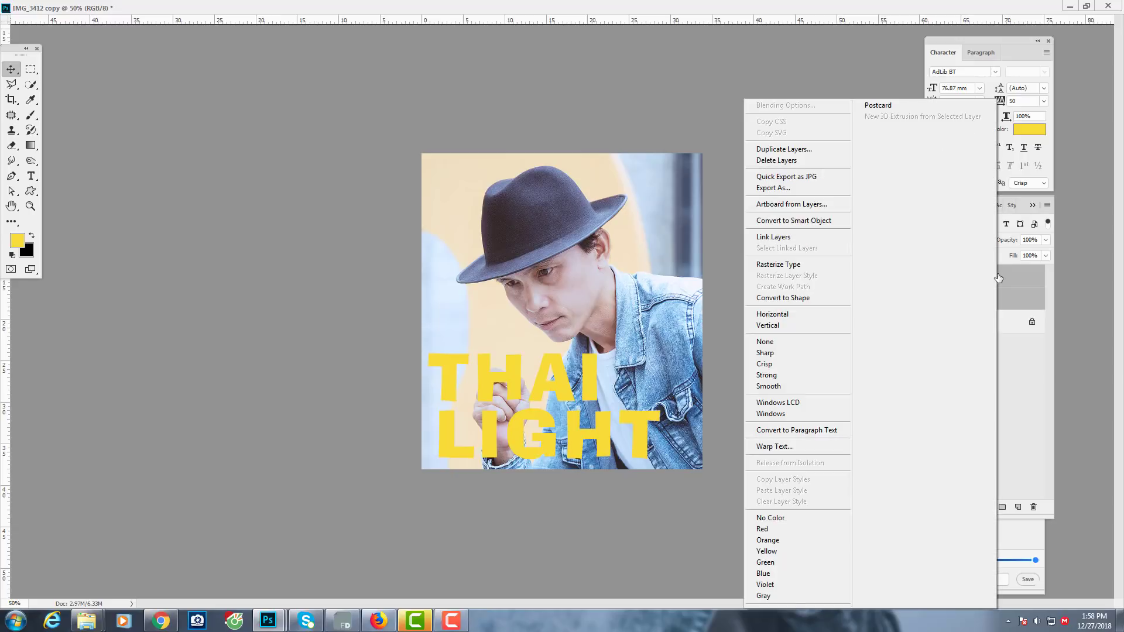
left_click(809, 221)
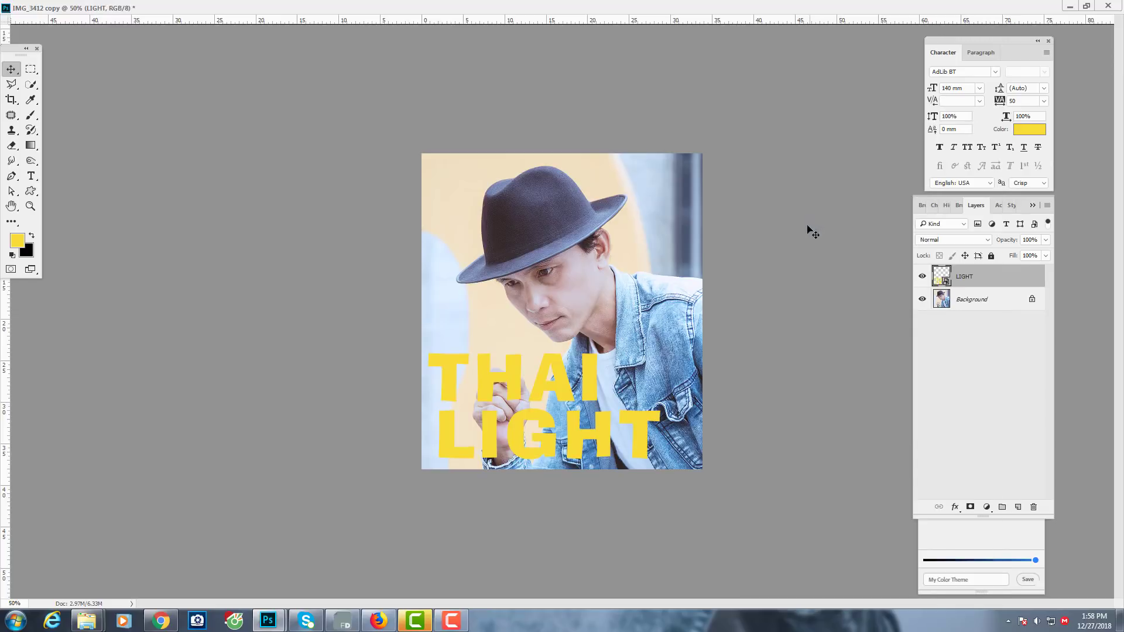
key("ctrl")
left_click(1085, 7)
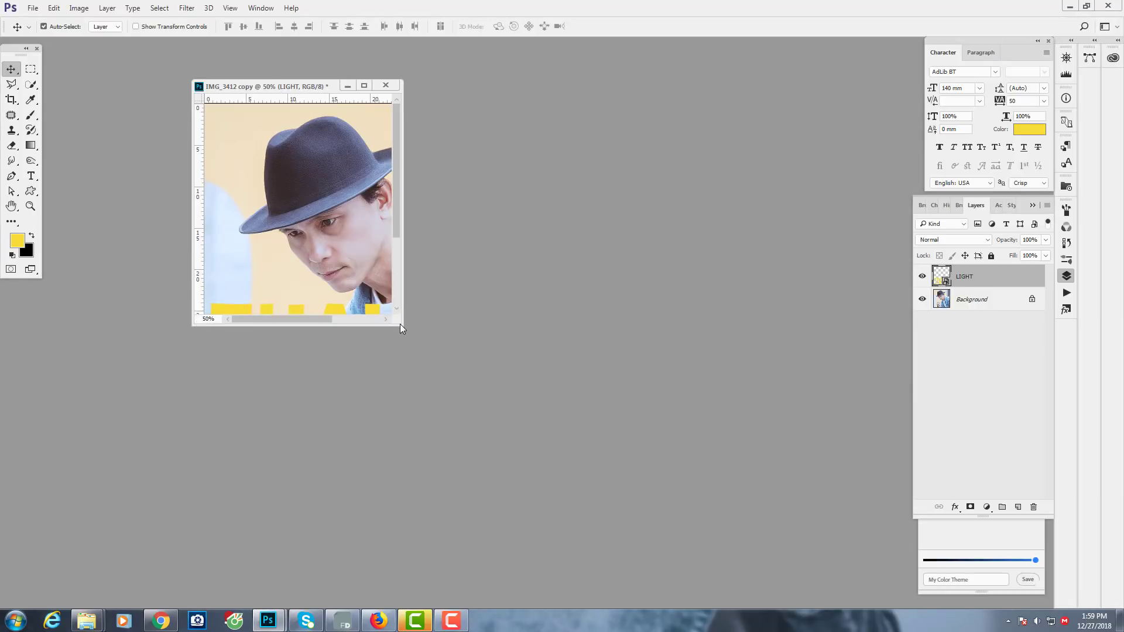
mouse_move(399, 327)
left_mouse_down()
mouse_move(746, 509)
mouse_move(747, 521)
left_mouse_up()
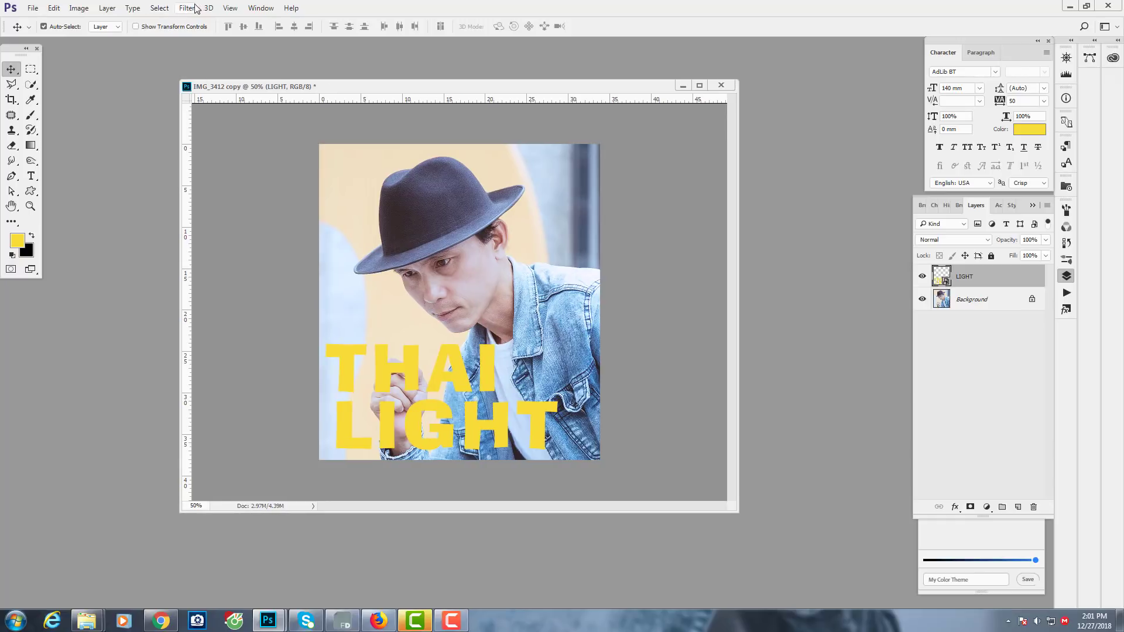
left_click(187, 8)
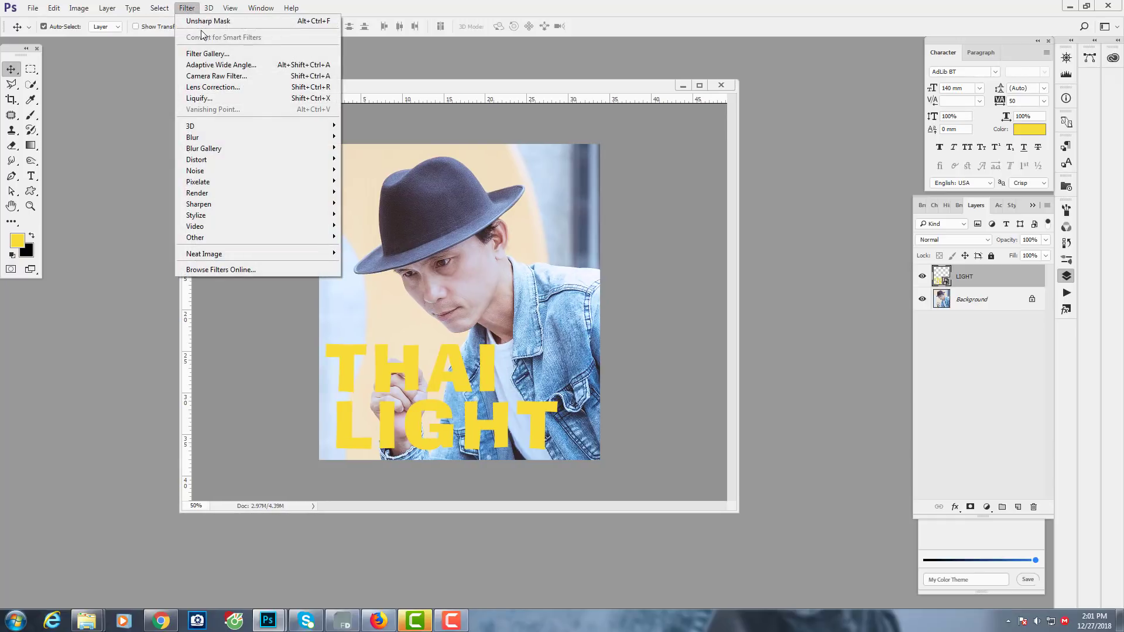
- Open Liquify with the Background backdrop in Behind mode at 45 opacity
left_click(220, 99)
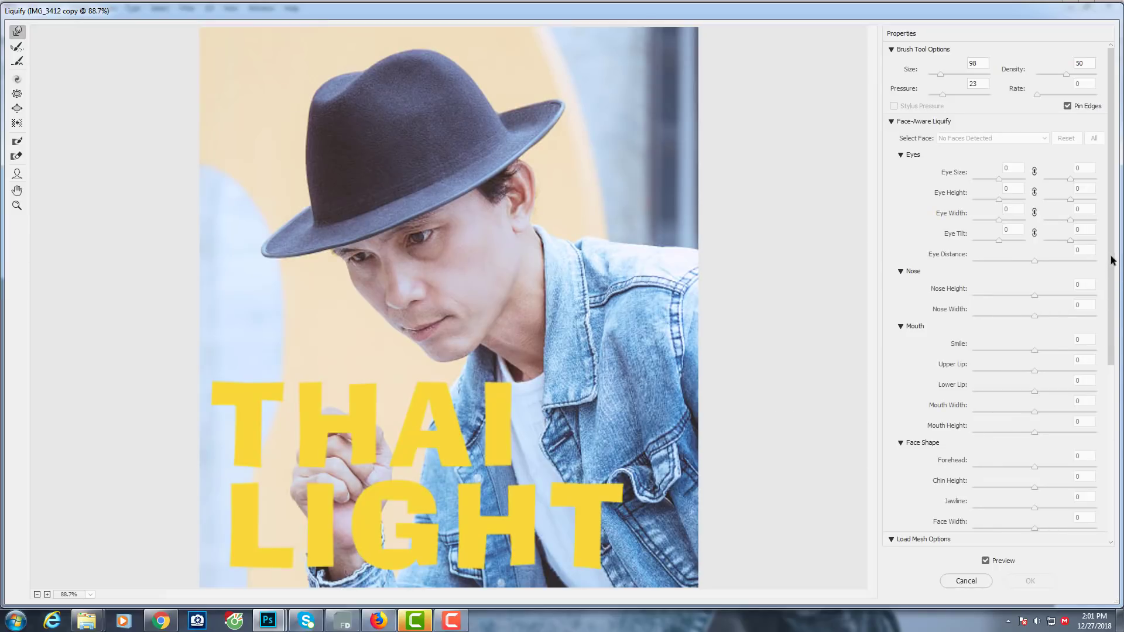
left_click_drag(1112, 260, 1122, 515)
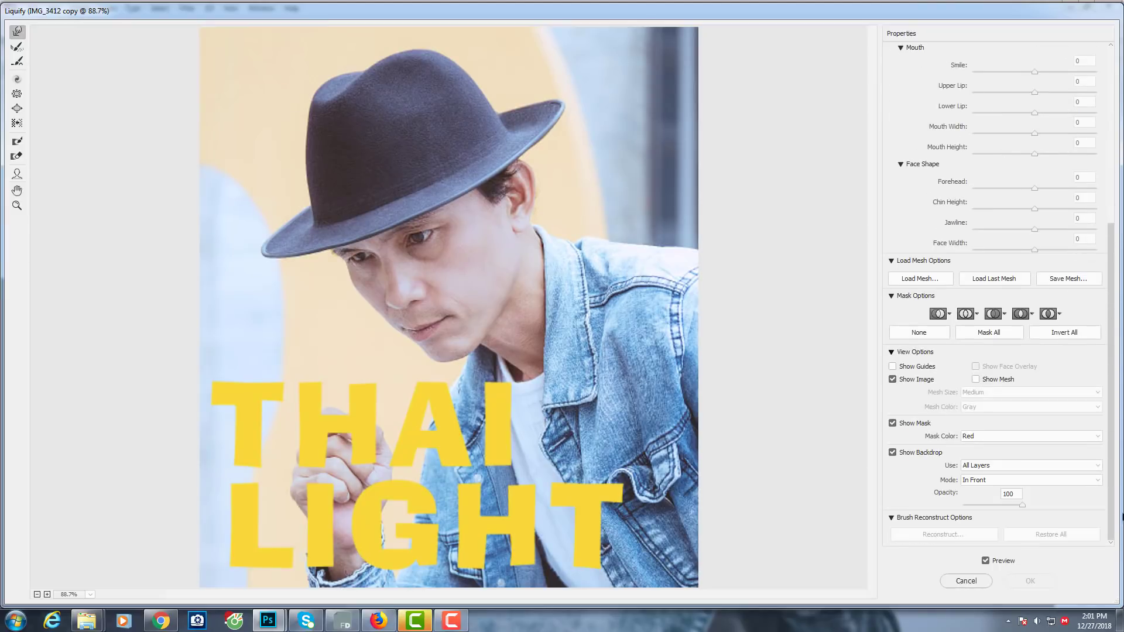
left_click(971, 465)
left_click(975, 482)
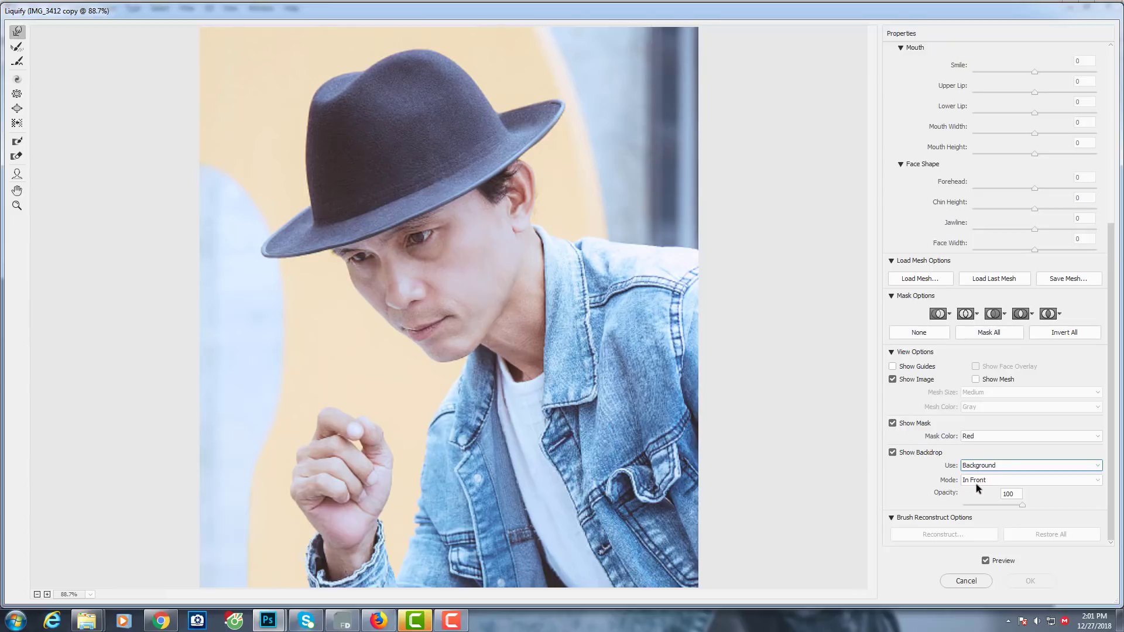
left_click(983, 479)
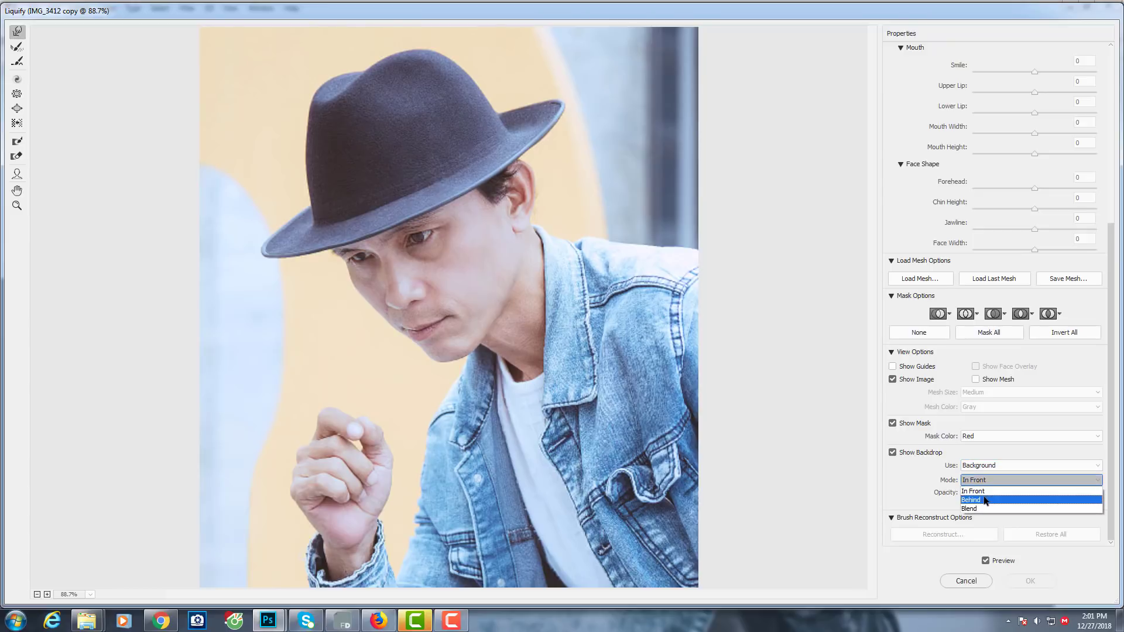
left_click(983, 496)
mouse_move(1022, 505)
left_mouse_down()
mouse_move(978, 502)
mouse_move(1017, 503)
mouse_move(992, 507)
left_mouse_up()
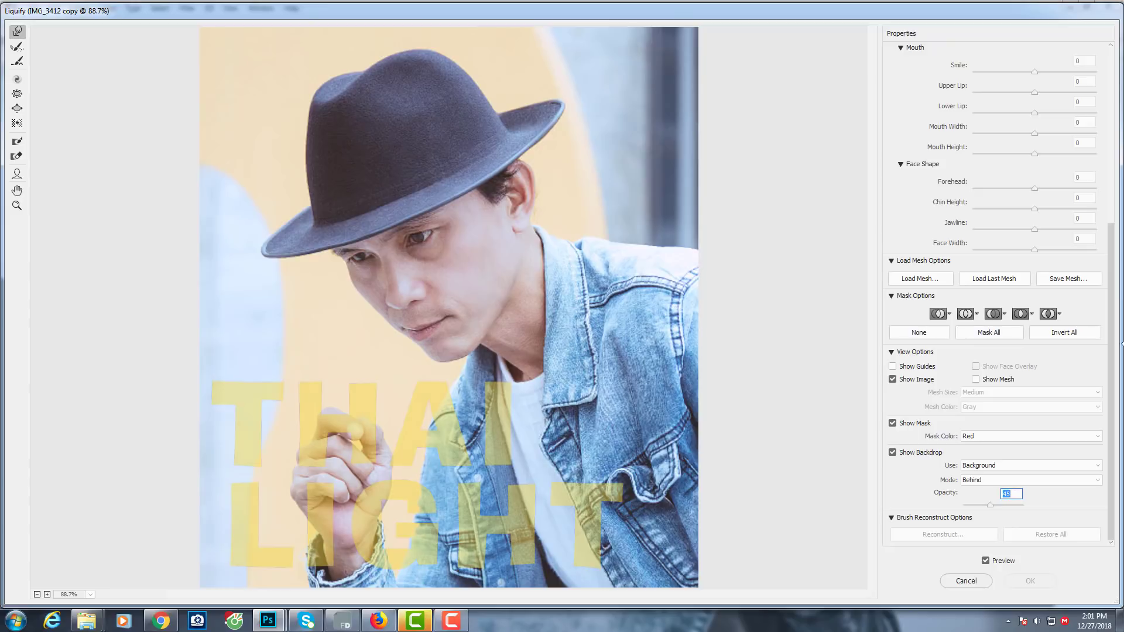
- Zoom the Liquify preview to 100% and 200% on the hand, then back out
mouse_move(1110, 293)
left_mouse_down()
mouse_move(1110, 94)
mouse_move(1121, 447)
left_mouse_up()
key("ctrl+plus")
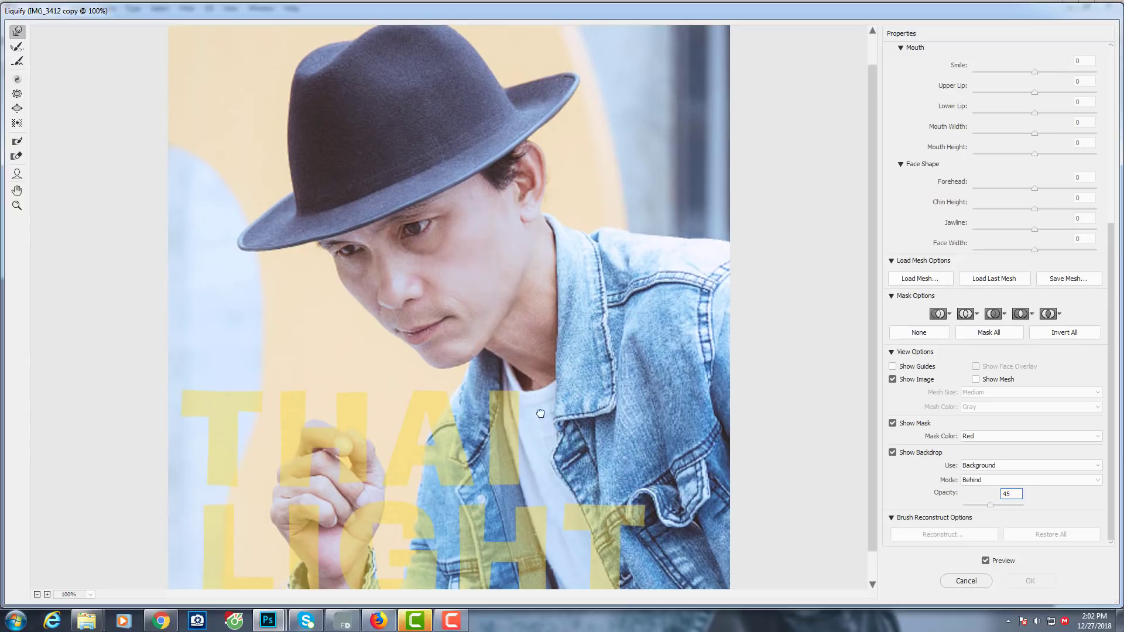
left_click_drag(601, 280, 602, 247)
key("ctrl+plus")
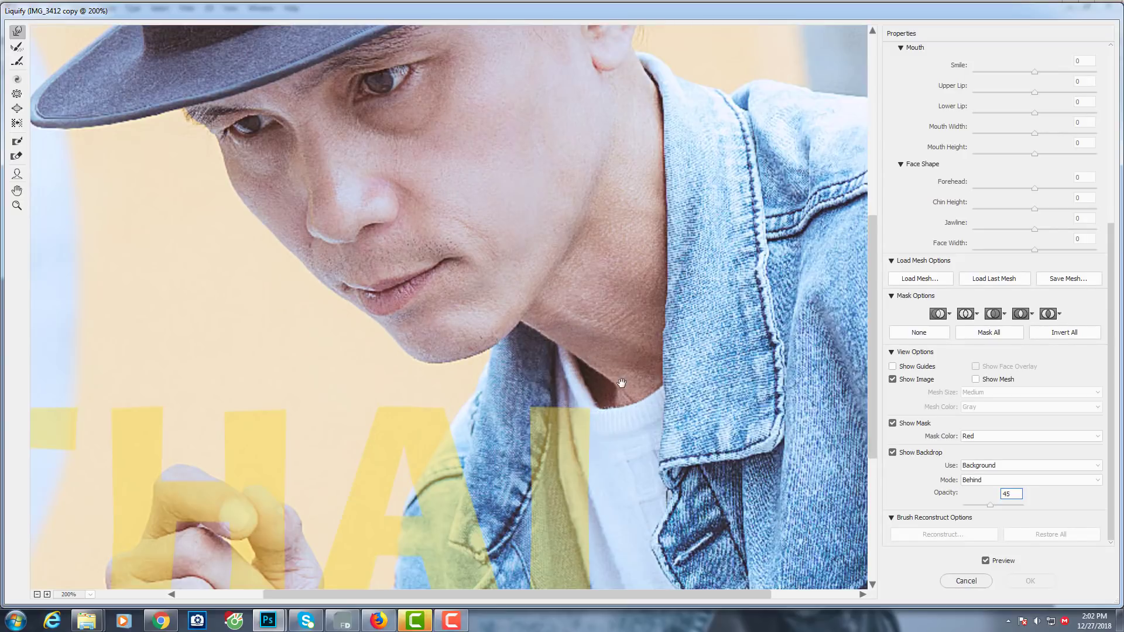
left_click_drag(605, 410, 668, 110)
key("ctrl+minus")
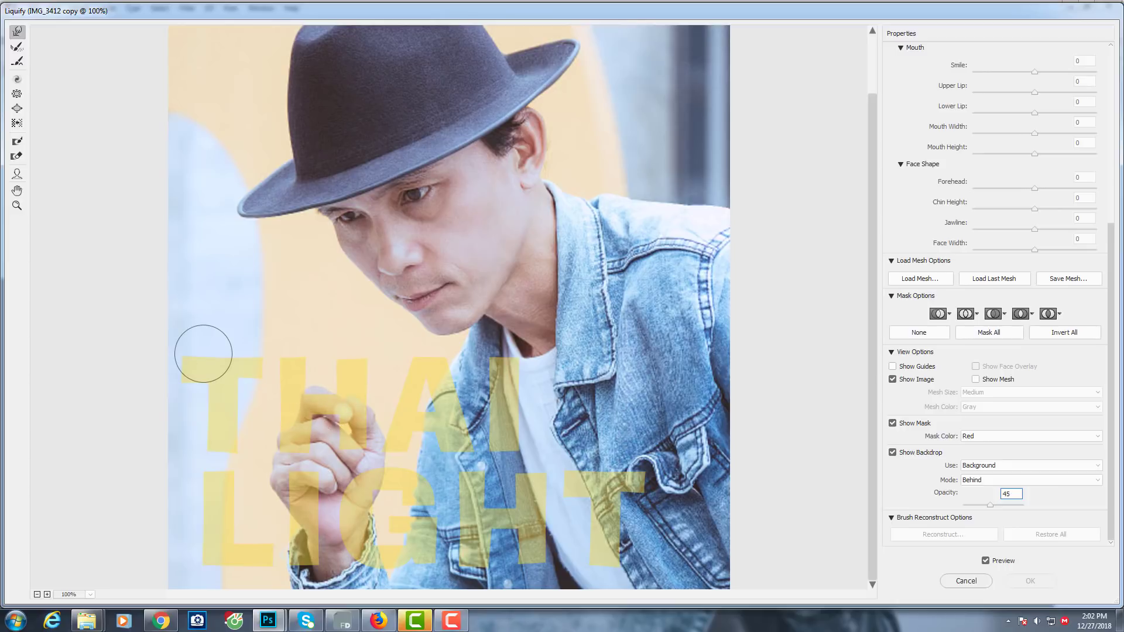
- Forward-warp the T's lower stem and the letter edges around the raised fingertip
left_click_drag(206, 350, 212, 347)
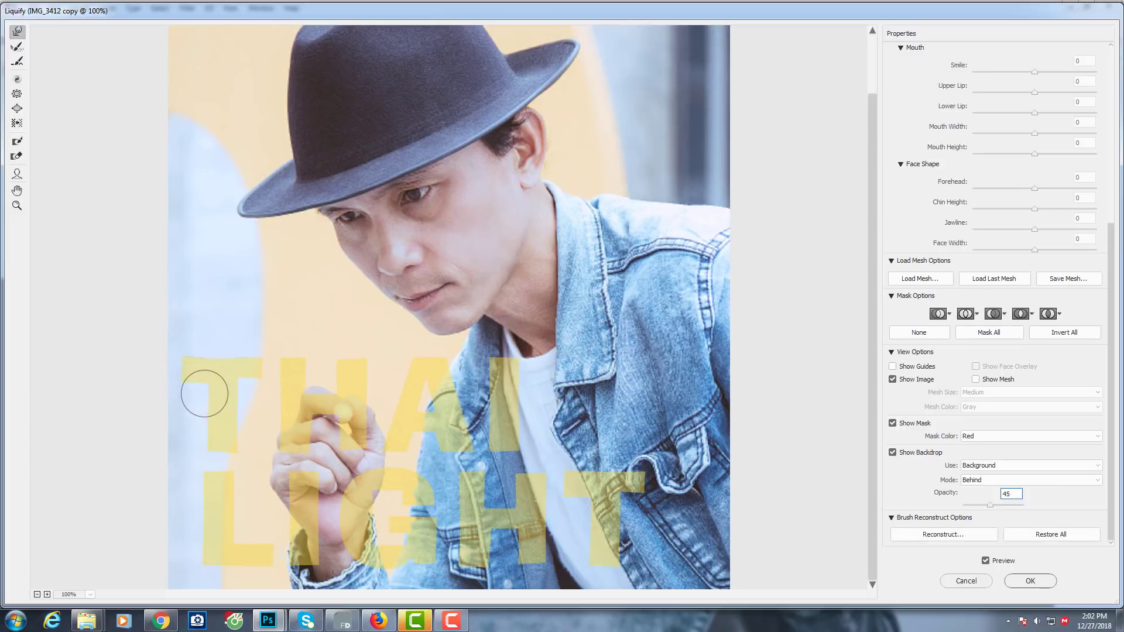
left_click_drag(209, 391, 206, 441)
left_click_drag(368, 405, 366, 410)
left_click_drag(282, 412, 275, 421)
- Freeze-mask the hand with the G and the L, undoing the patch over the I
left_click(17, 143)
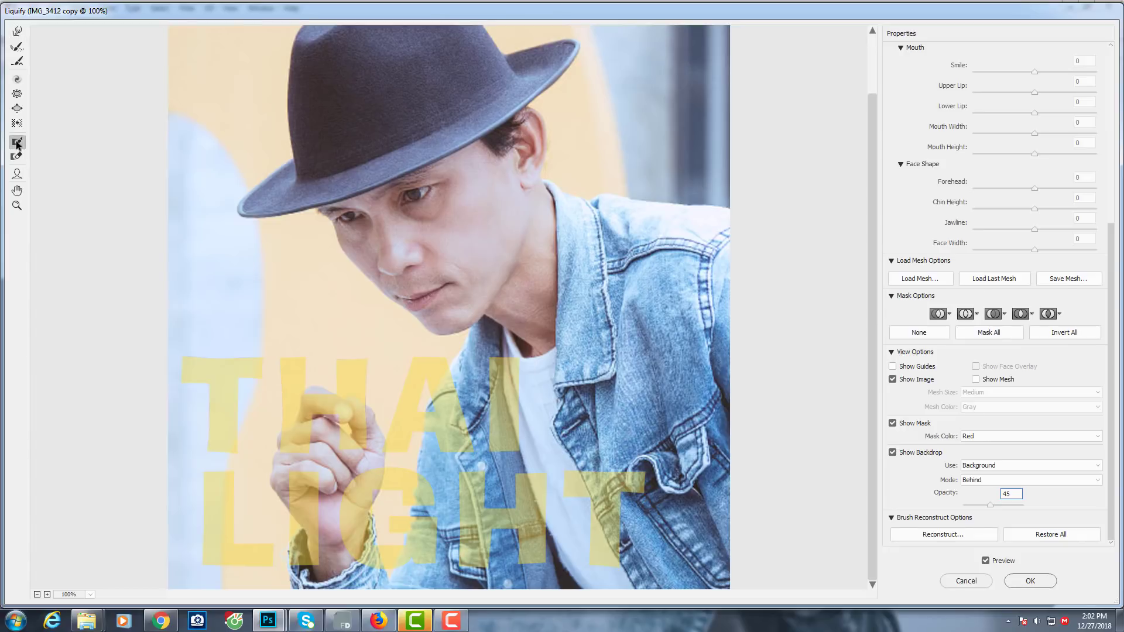
mouse_move(403, 493)
left_mouse_down()
mouse_move(356, 534)
mouse_move(388, 523)
mouse_move(418, 551)
left_mouse_up()
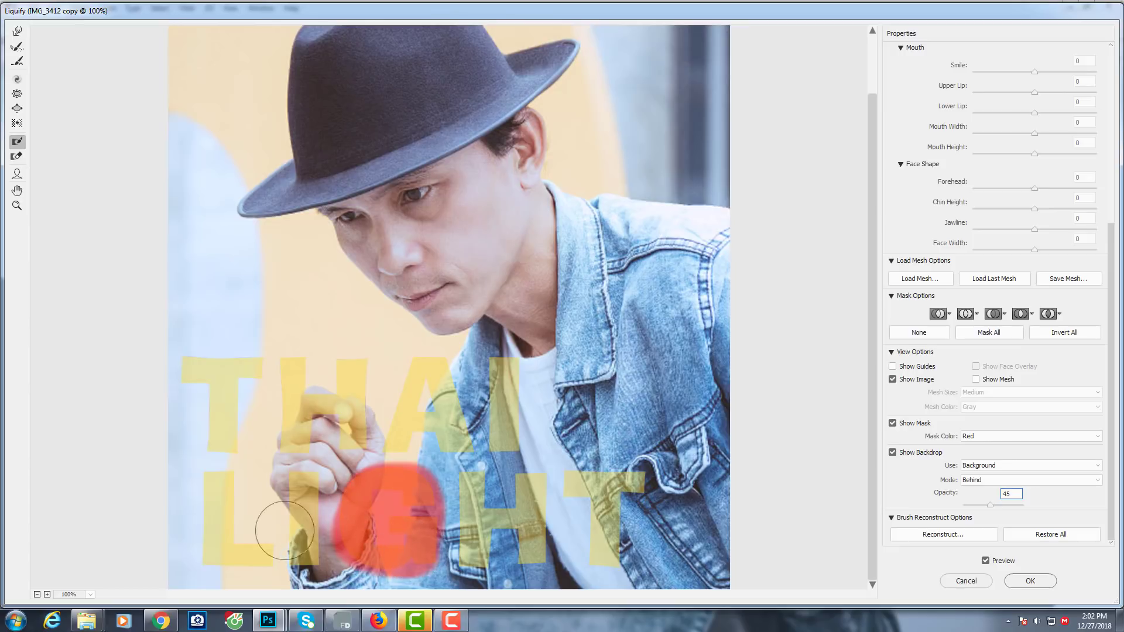
mouse_move(213, 485)
left_mouse_down()
mouse_move(238, 551)
mouse_move(201, 544)
mouse_move(204, 514)
left_mouse_up()
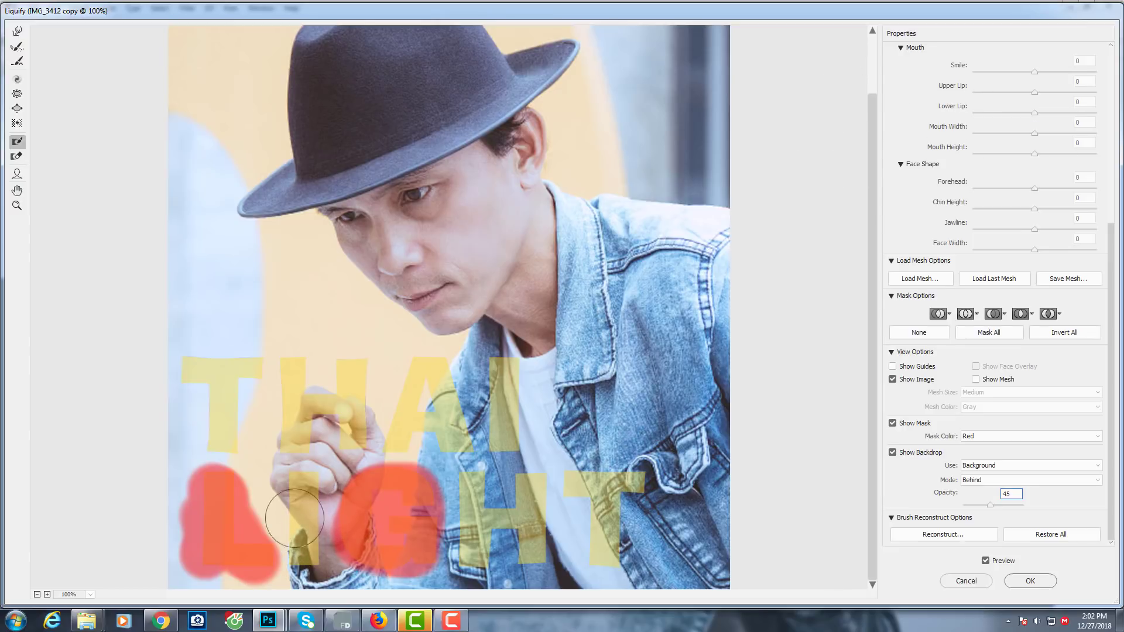
left_click_drag(283, 481, 289, 487)
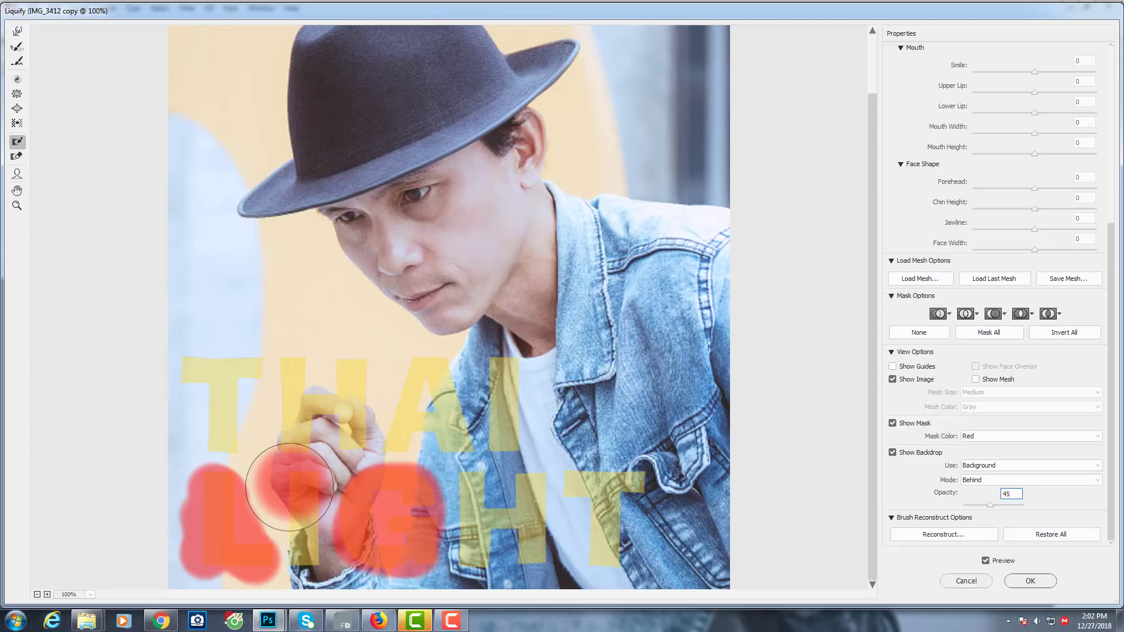
key("ctrl+z")
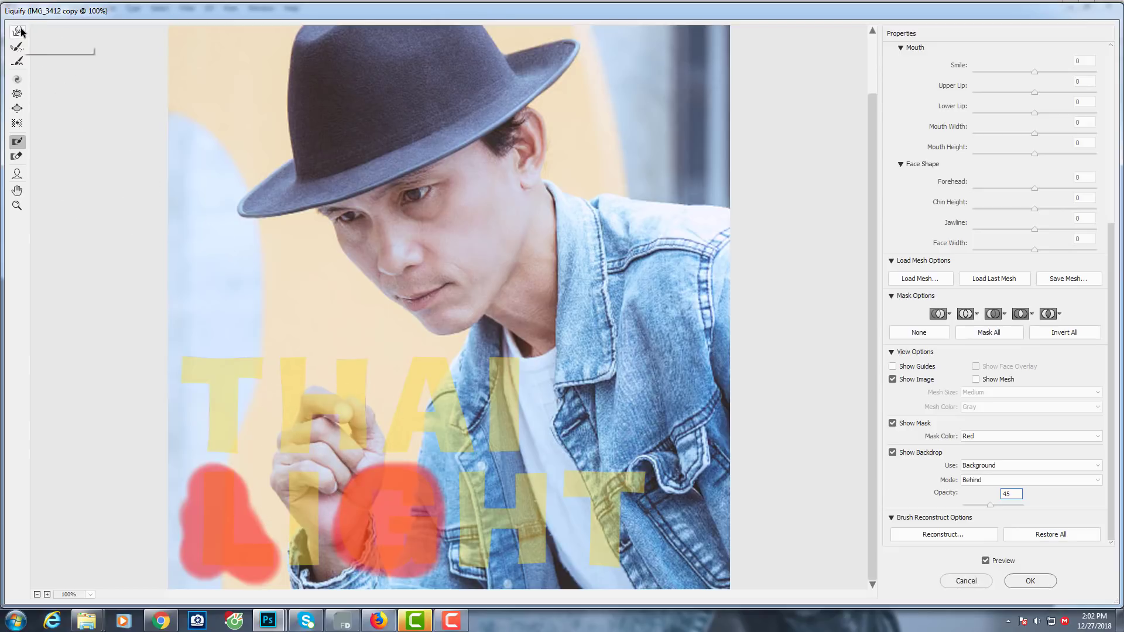
- Freeze the fist with the T and H above, then enlarge the Forward Warp brush
left_click(18, 31)
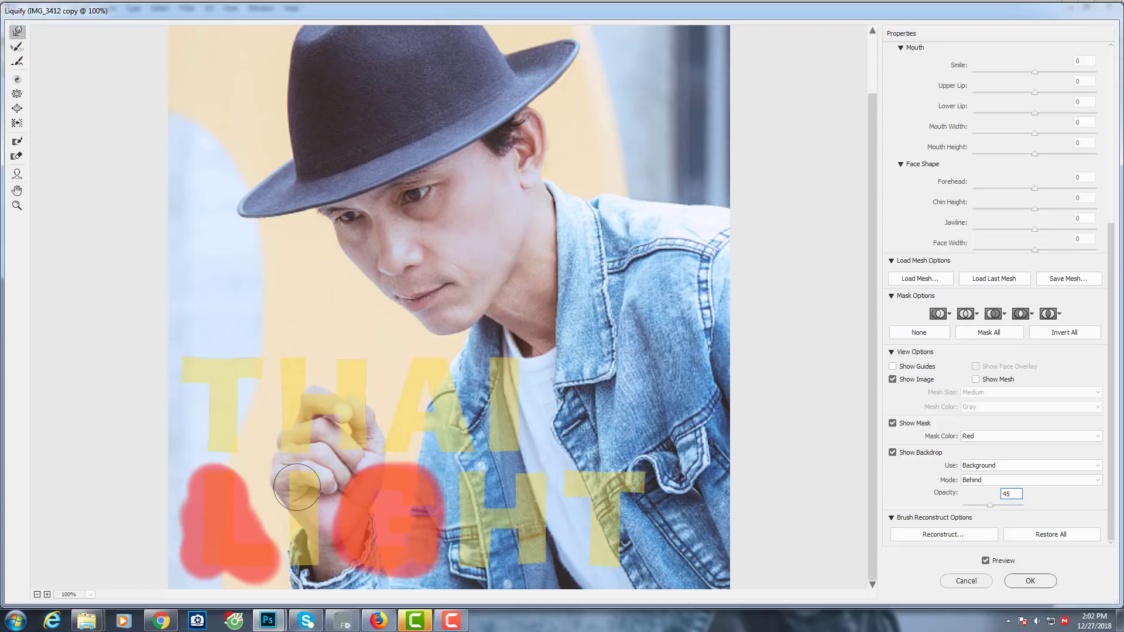
left_click(20, 143)
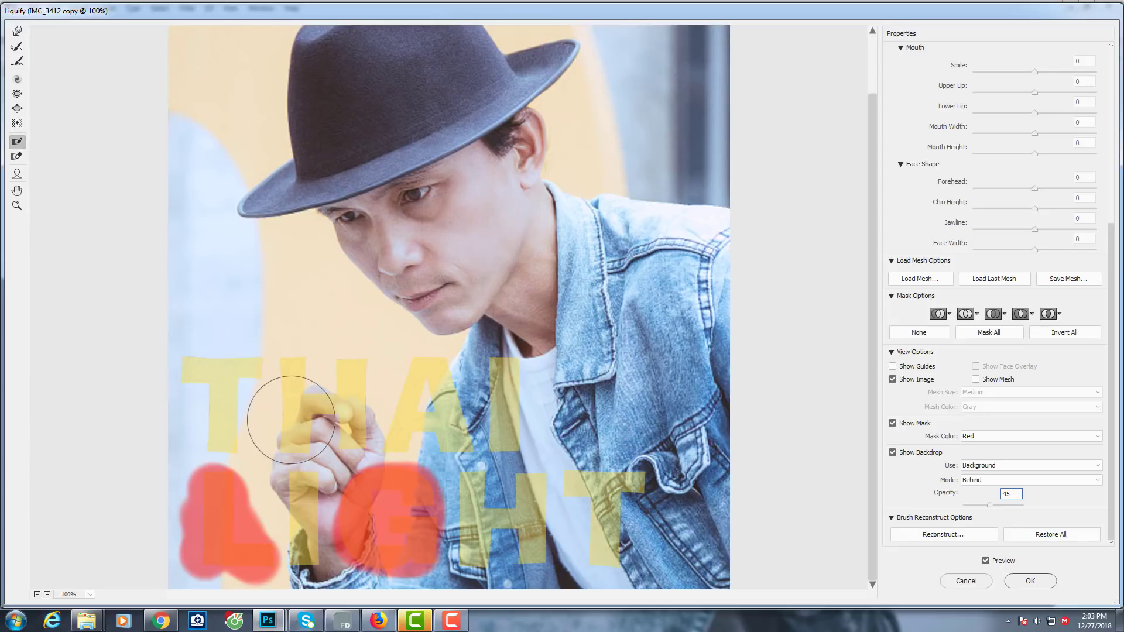
left_click_drag(290, 415, 334, 412)
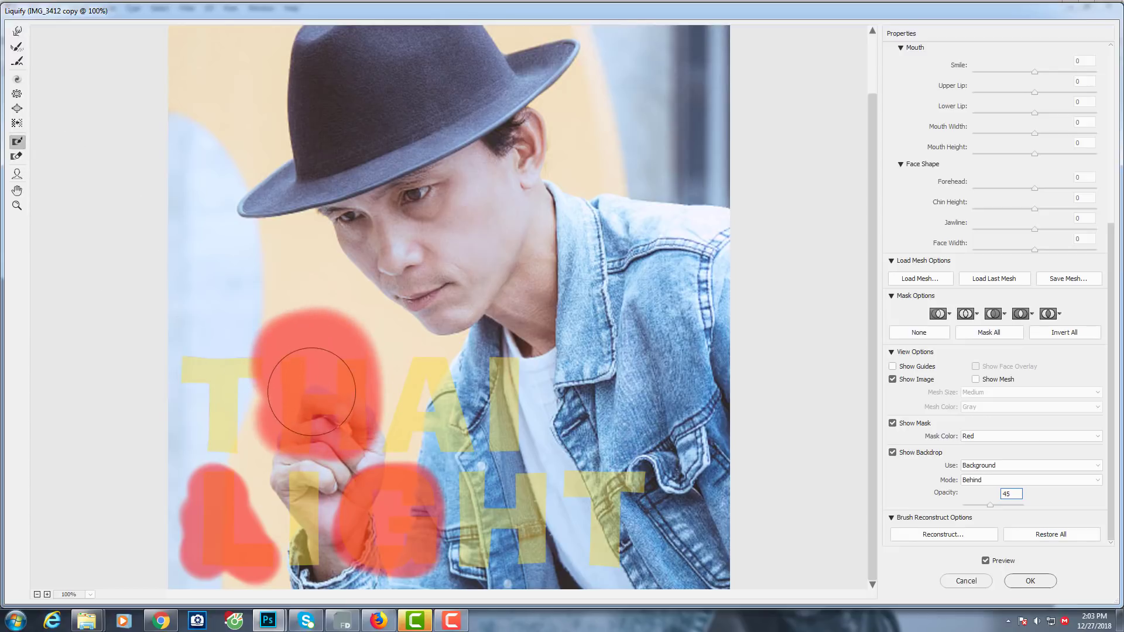
left_click(18, 31)
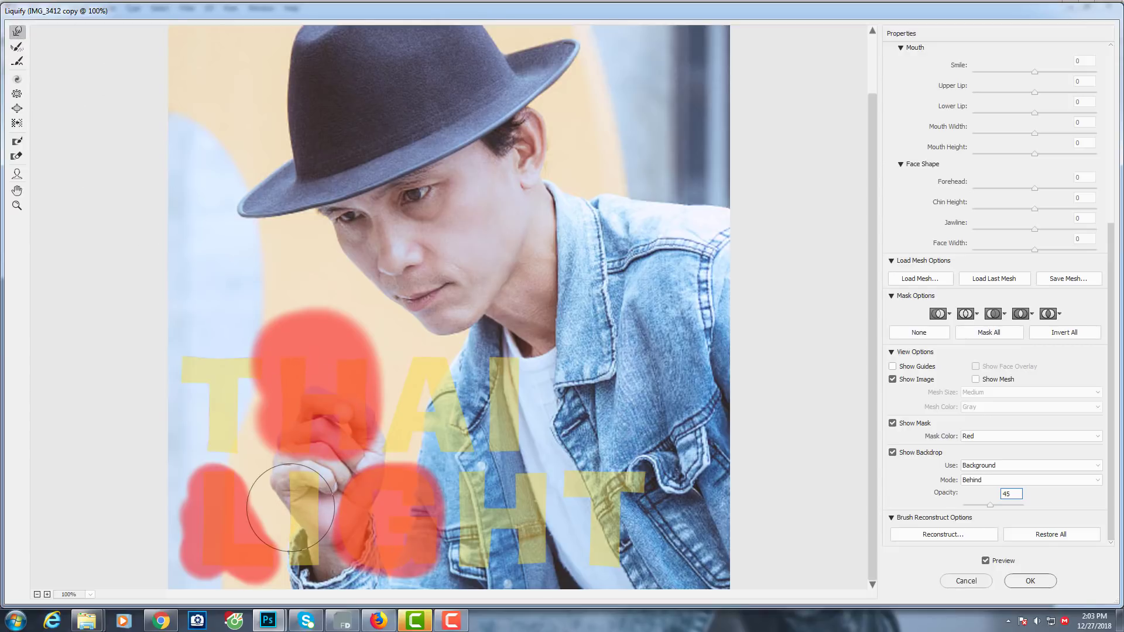
key("bracketright")
key("bracketright")
key("bracketright")
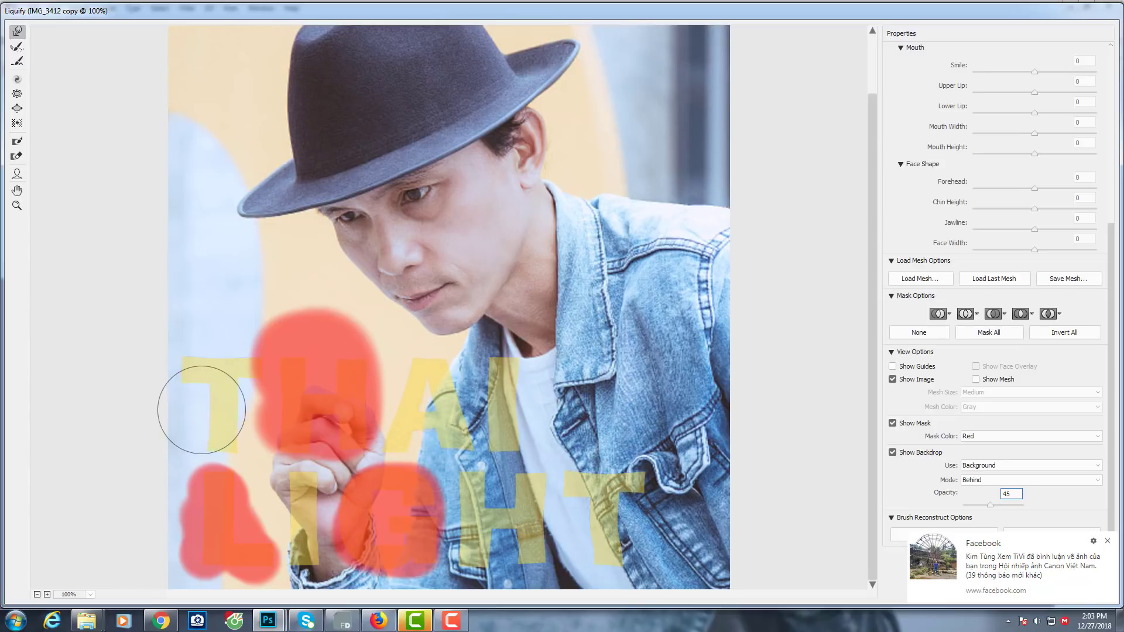
- Thaw the mask around T and H, over the G, and across the L with a smaller brush
left_click(17, 156)
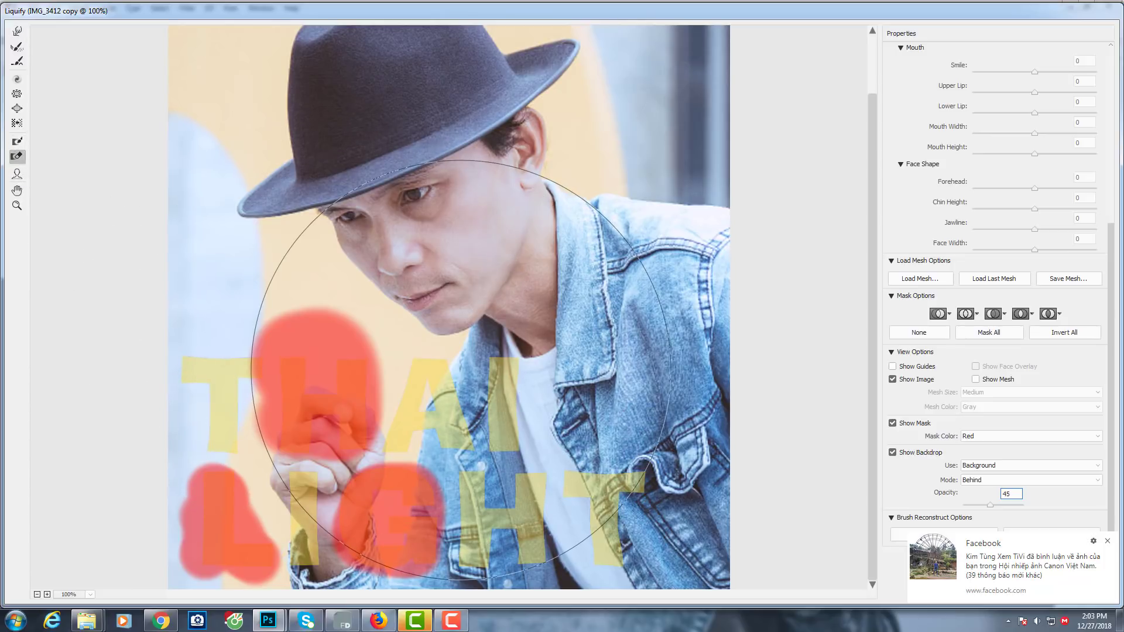
key("bracketleft")
key("bracketleft")
key("bracketleft")
key("bracketleft")
key("bracketleft")
key("bracketleft")
key("bracketleft")
mouse_move(370, 360)
left_mouse_down()
mouse_move(361, 415)
mouse_move(281, 318)
mouse_move(348, 442)
mouse_move(263, 412)
left_mouse_up()
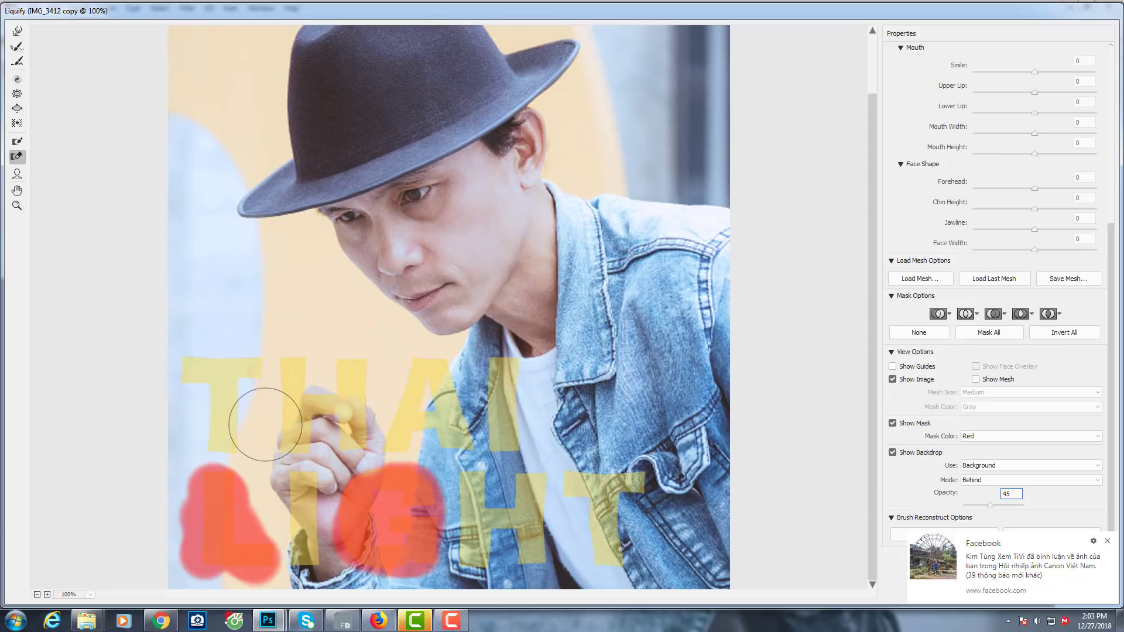
mouse_move(387, 477)
left_mouse_down()
mouse_move(390, 563)
mouse_move(379, 554)
left_mouse_up()
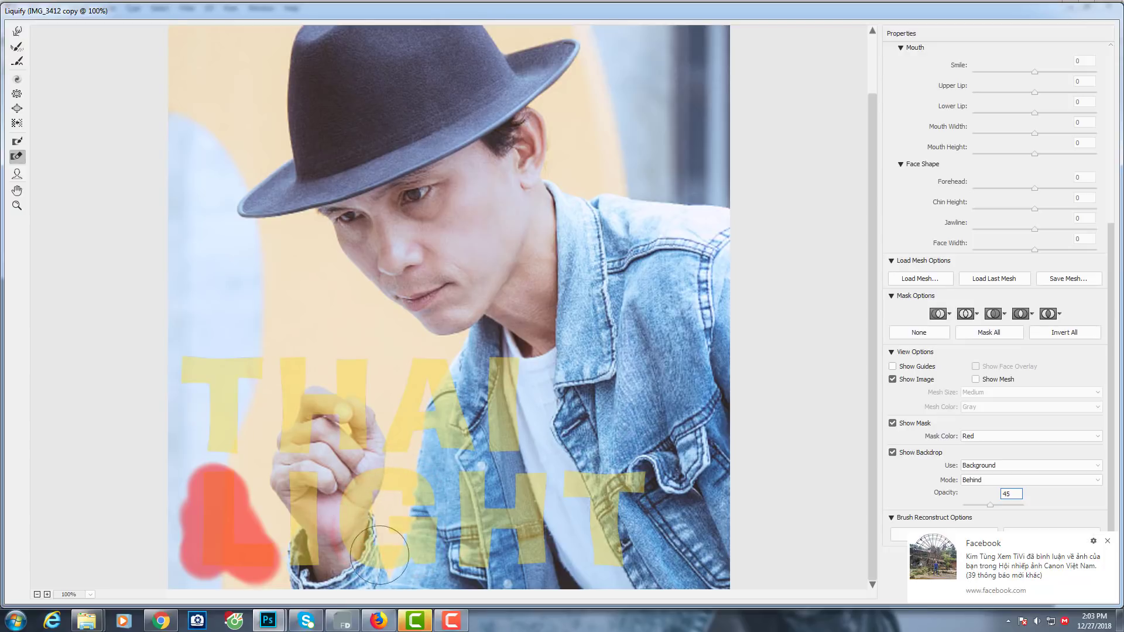
left_click_drag(266, 527, 254, 552)
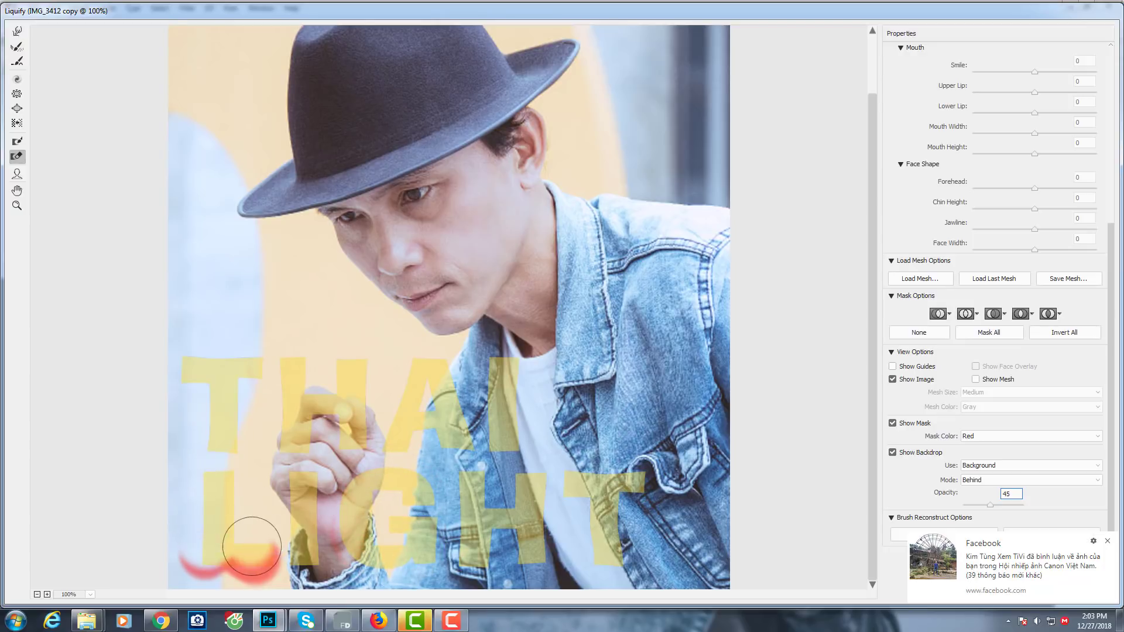
left_click_drag(257, 562, 215, 560)
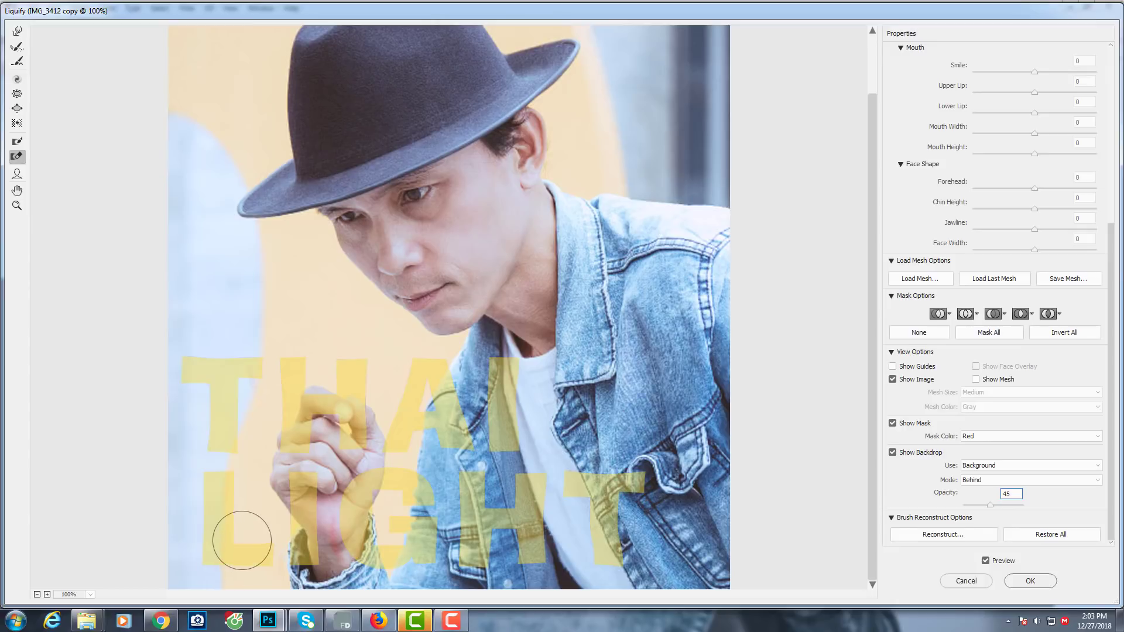
- At 200% zoom, bend the letters around the fist using Reconstruct and a smaller Forward Warp brush
left_click(17, 33)
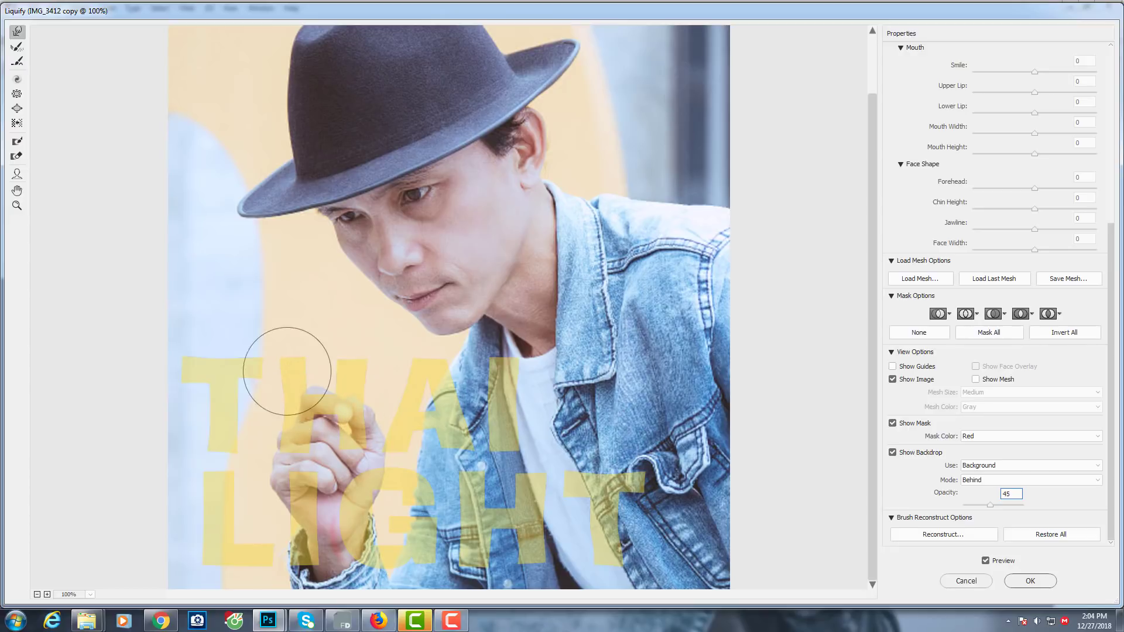
key("ctrl+plus")
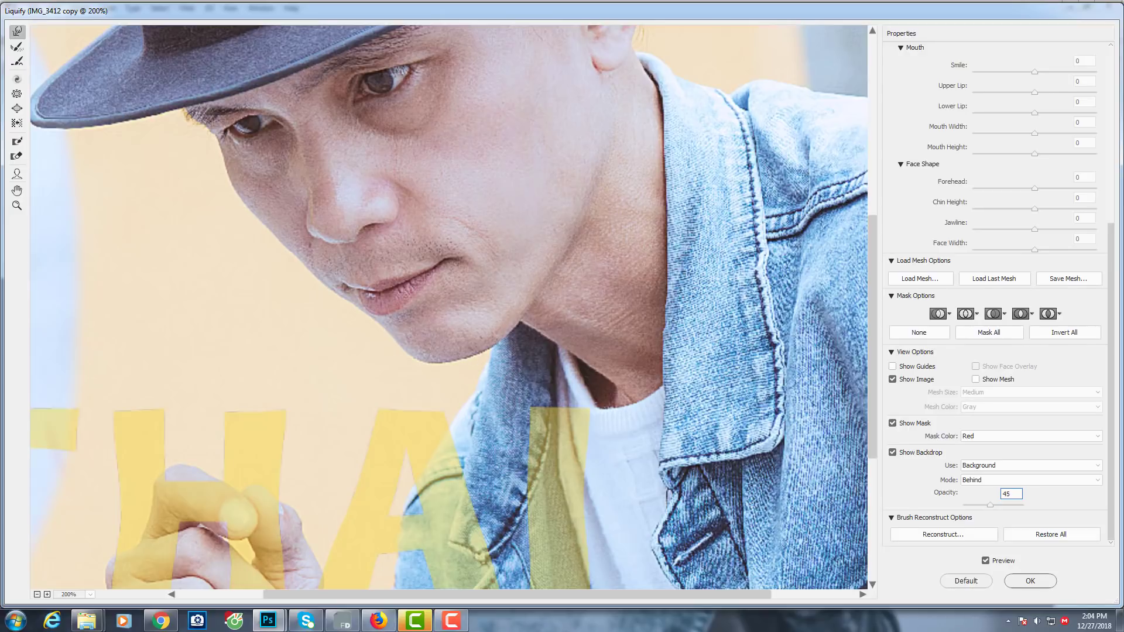
left_click_drag(407, 414, 594, 231)
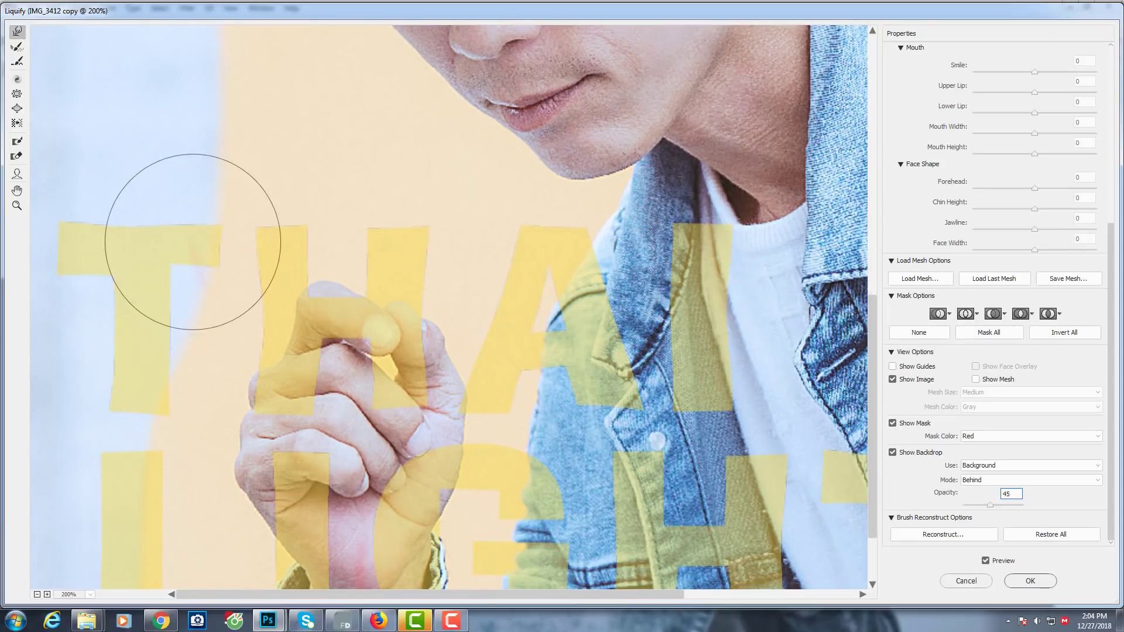
left_click(17, 47)
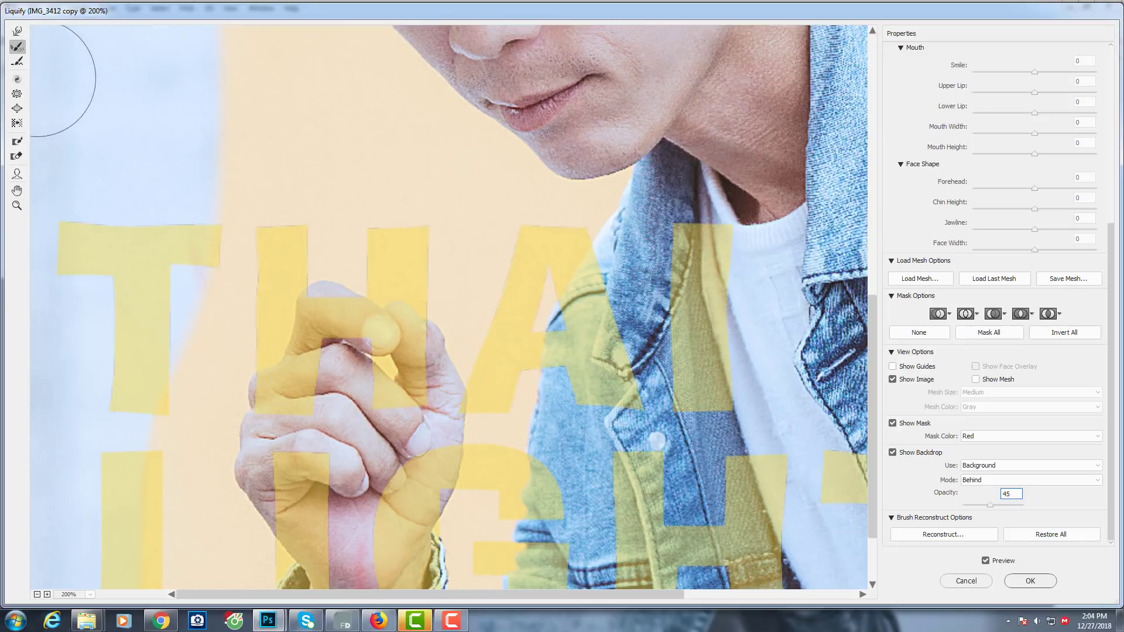
left_click(18, 32)
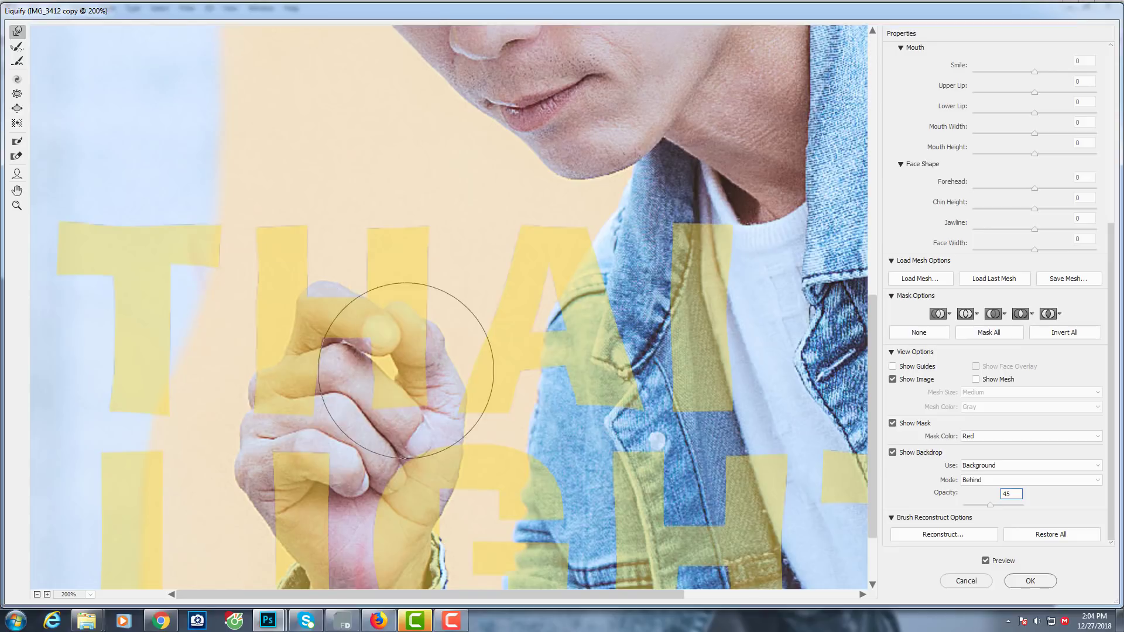
key("bracketleft")
key("bracketleft")
key("bracketleft")
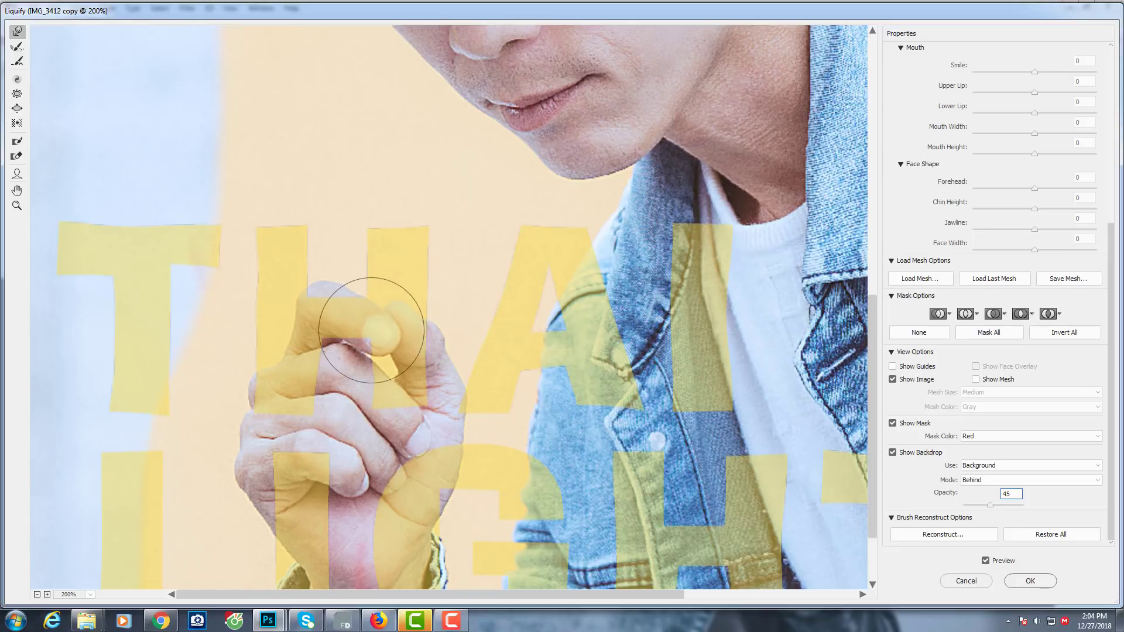
key("bracketleft")
key("bracketleft")
key("bracketleft")
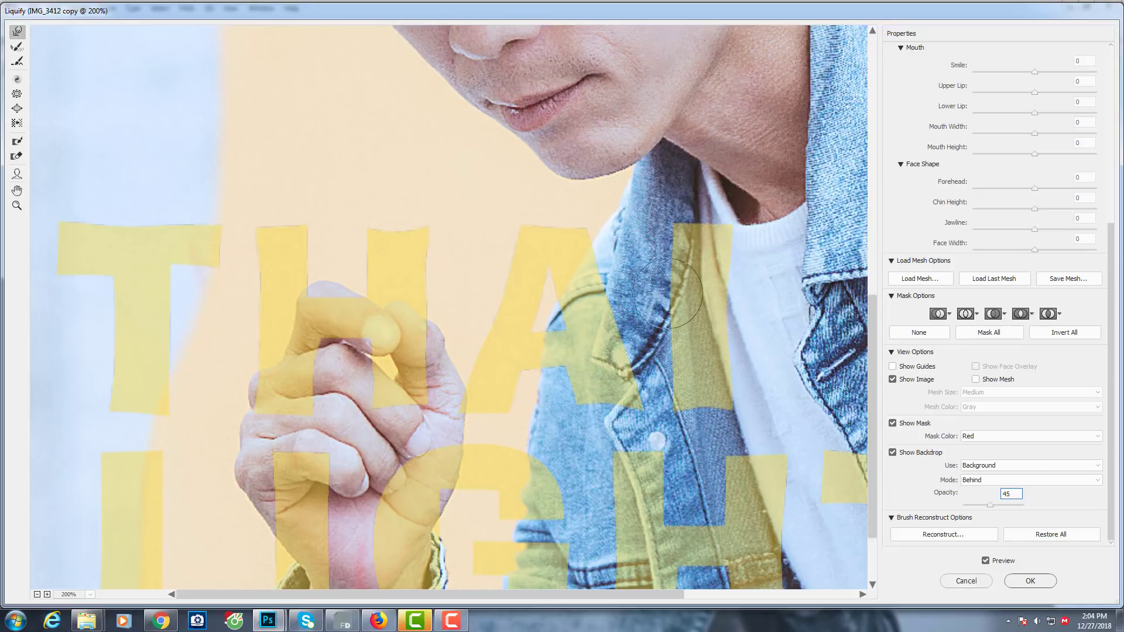
scroll(732, 281, "down", 1)
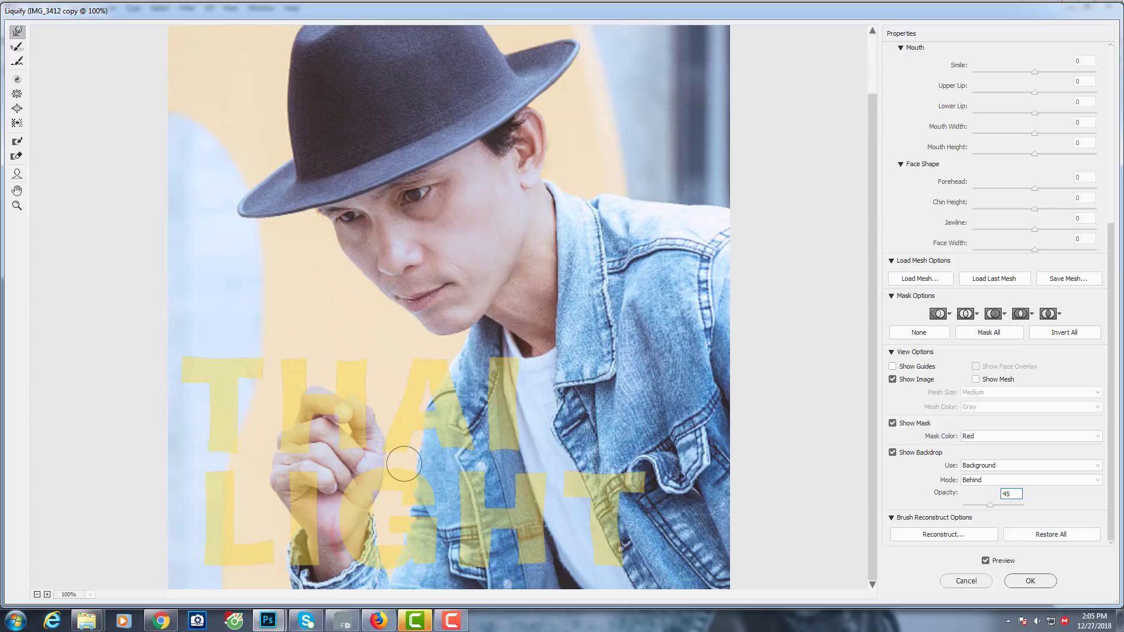
- Freeze-mask the hand and jacket area so Forward Warp leaves them untouched
left_click(17, 141)
mouse_move(444, 408)
left_mouse_down()
mouse_move(433, 369)
mouse_move(263, 539)
left_mouse_up()
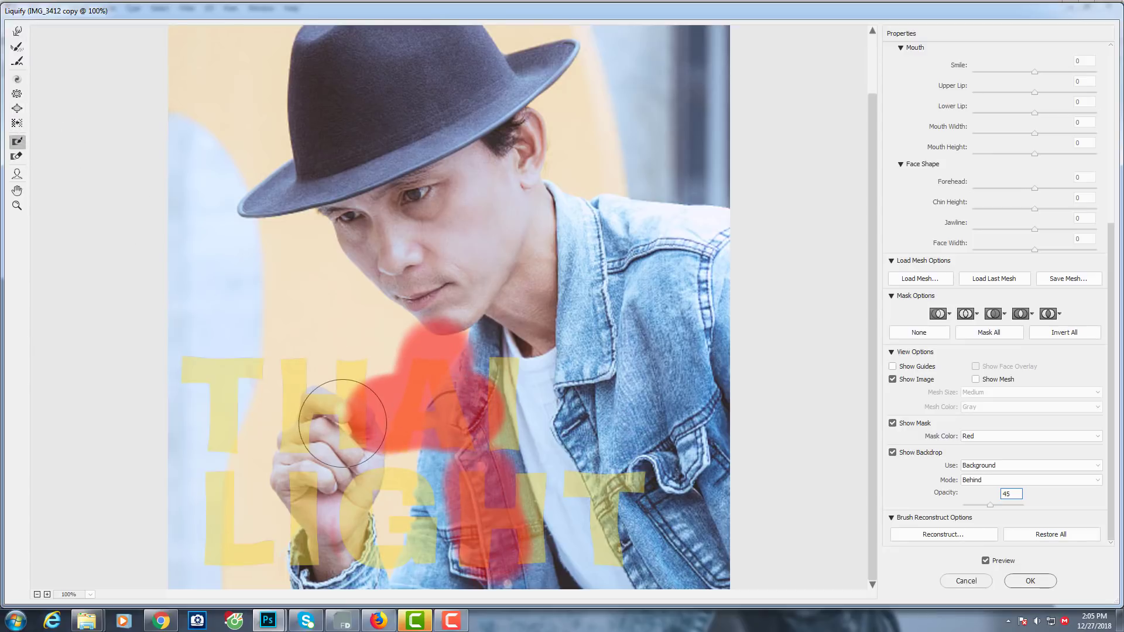
left_click(17, 31)
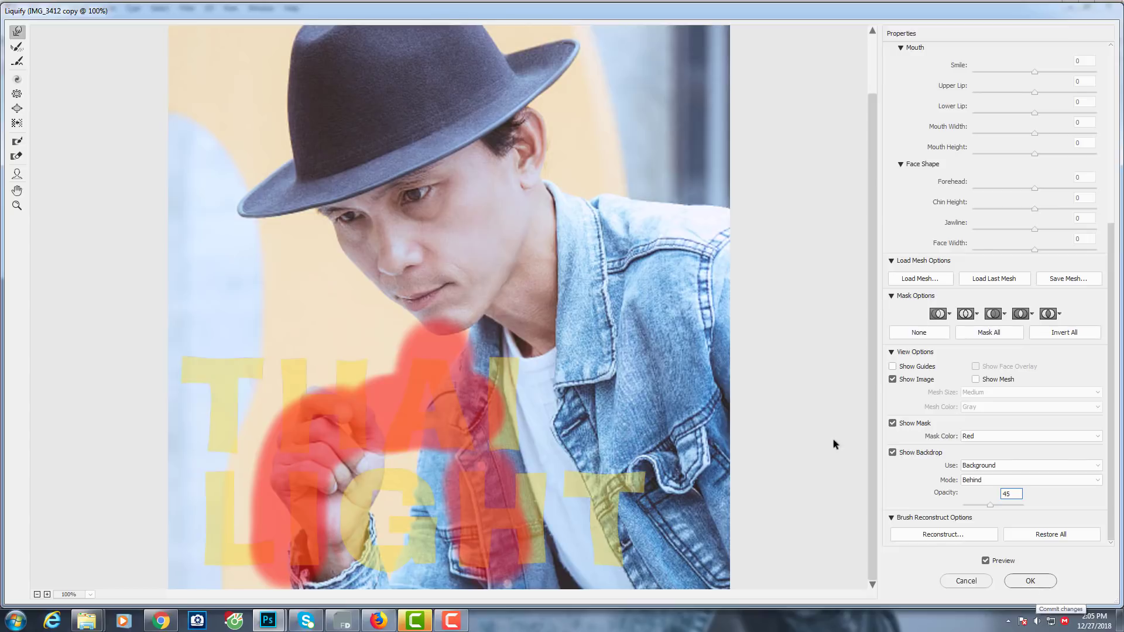
- Thaw the entire freeze mask over the HAI letters and the H
left_click(17, 156)
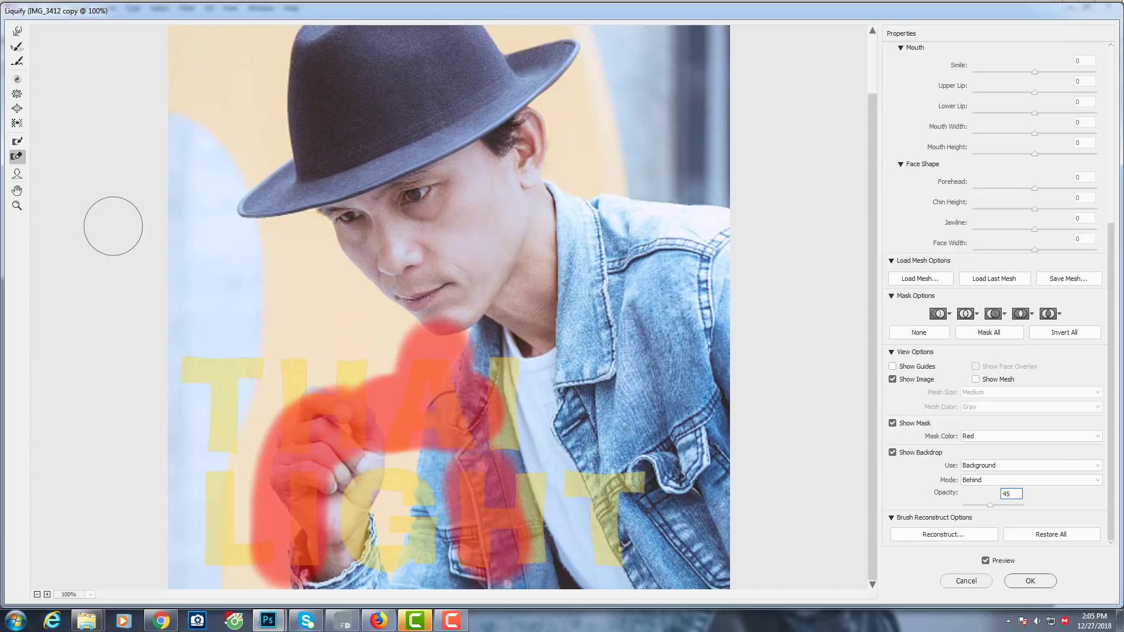
mouse_move(484, 369)
left_mouse_down()
mouse_move(352, 408)
mouse_move(364, 434)
mouse_move(269, 515)
mouse_move(296, 556)
mouse_move(251, 476)
mouse_move(287, 597)
left_mouse_up()
mouse_move(327, 547)
left_mouse_down()
mouse_move(460, 488)
mouse_move(509, 550)
mouse_move(469, 525)
left_mouse_up()
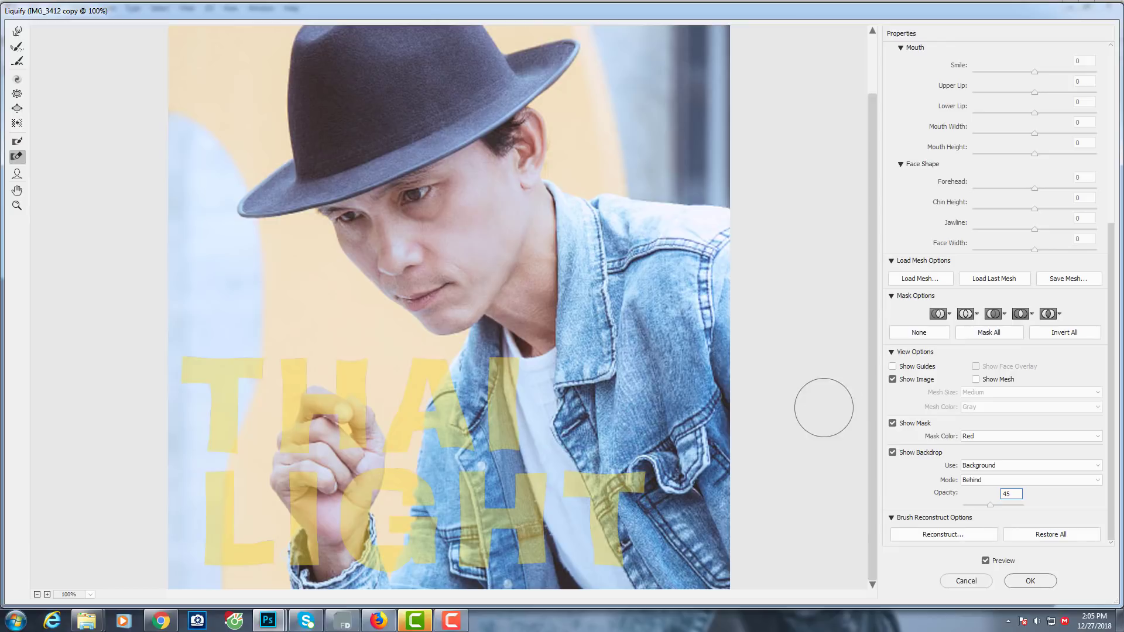
- Apply the Liquify warp and toggle the smart filter to compare with the unwarped letters
left_click(1029, 581)
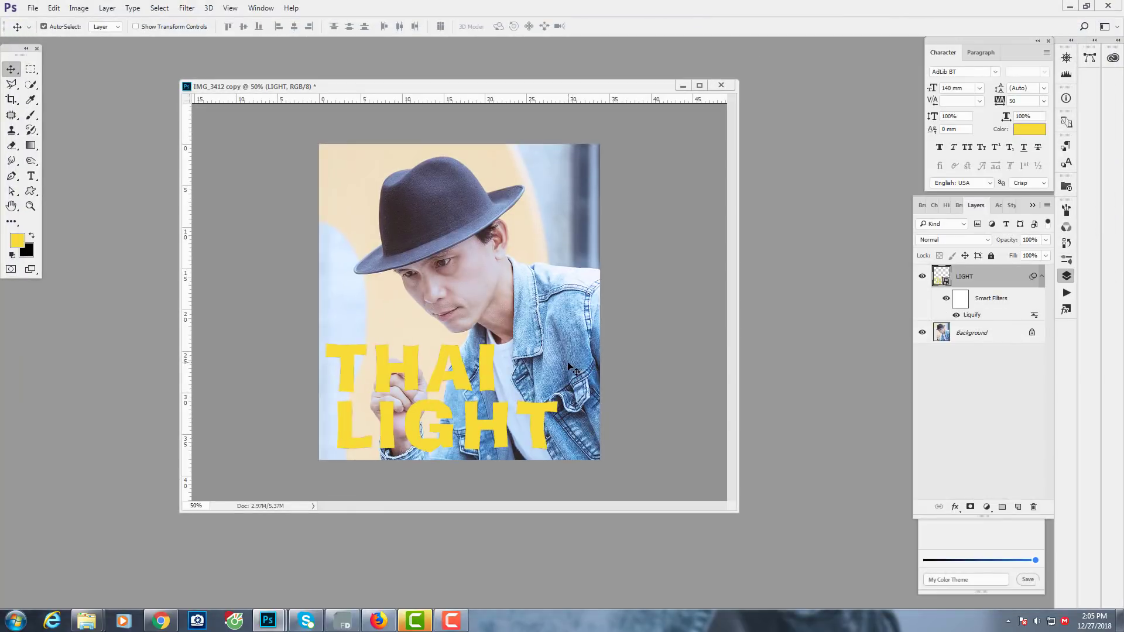
key("ctrl+plus")
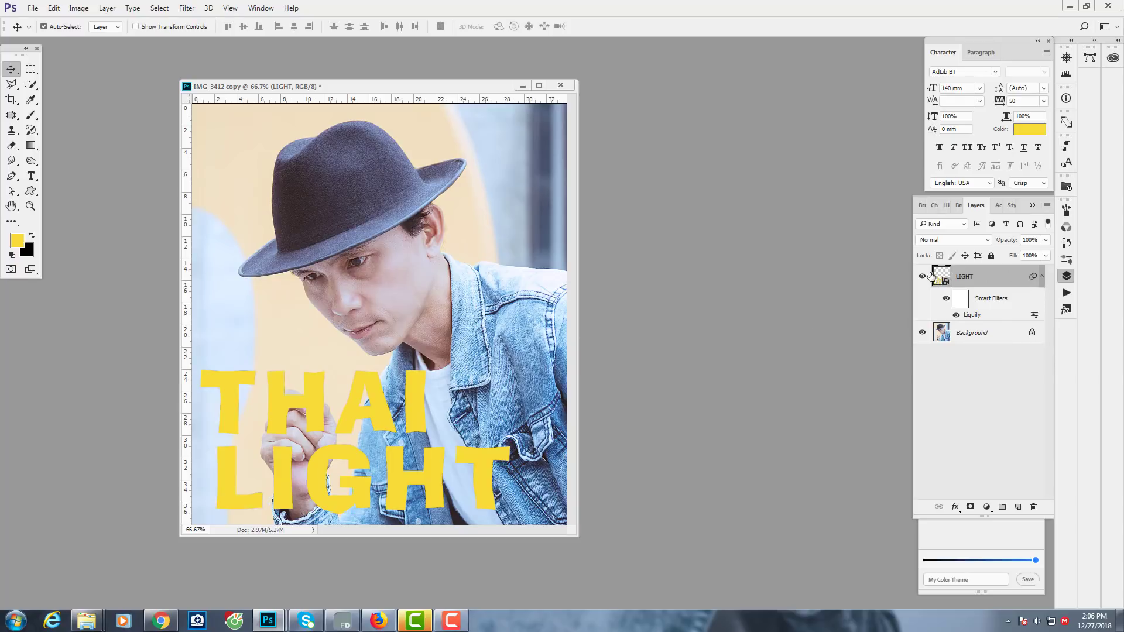
left_click(922, 276)
left_click(923, 276)
- Maximize the document window, view the lettering at 100%, and change the screen mode
left_click(539, 86)
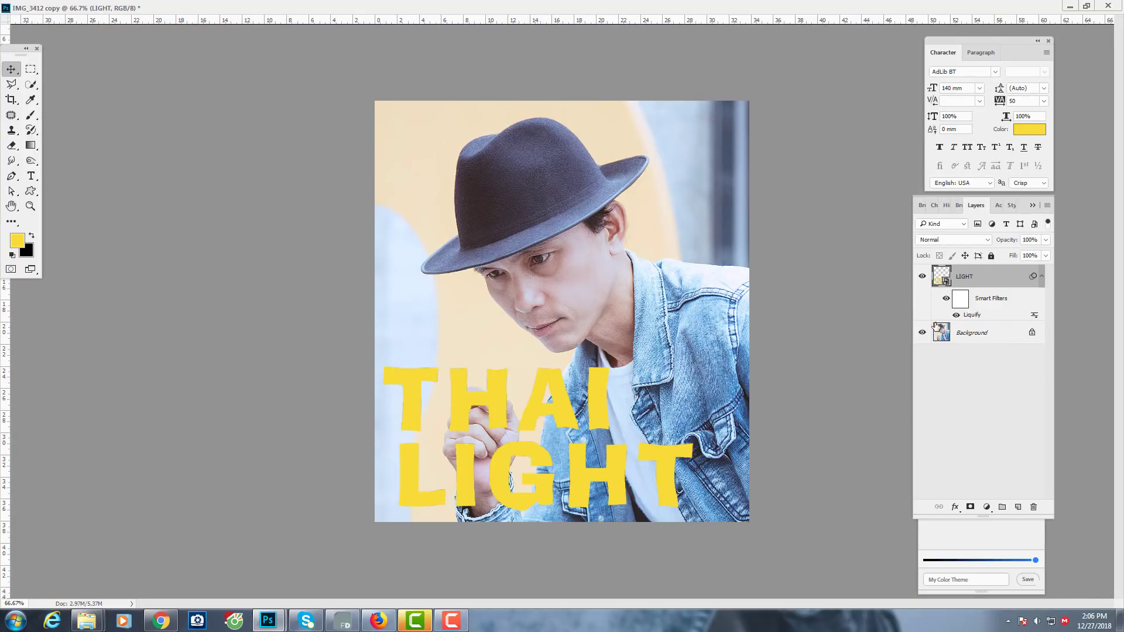
key("ctrl+plus")
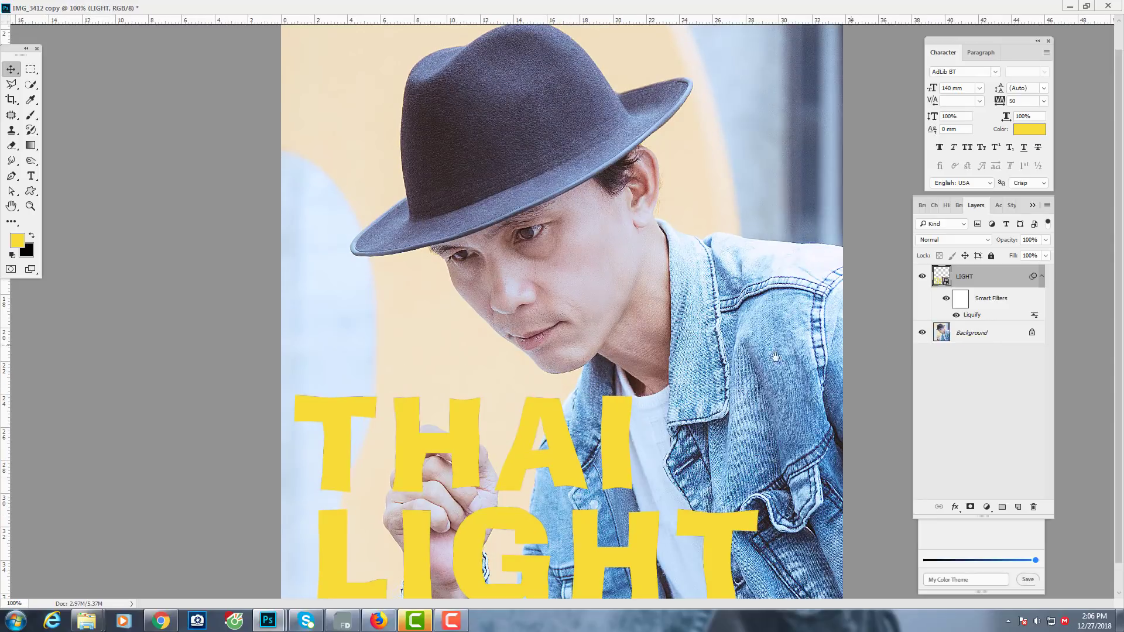
left_click_drag(775, 357, 713, 251)
key("f")
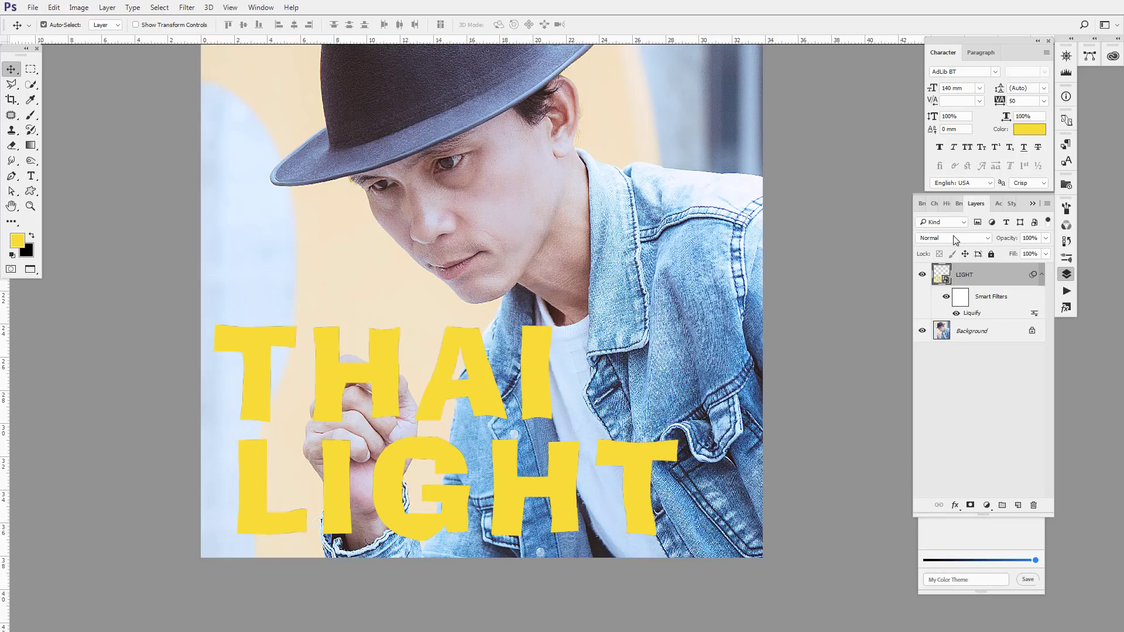
- Set the LIGHT layer to Multiply and split the Underlying Layer white slider around 180
left_click(953, 238)
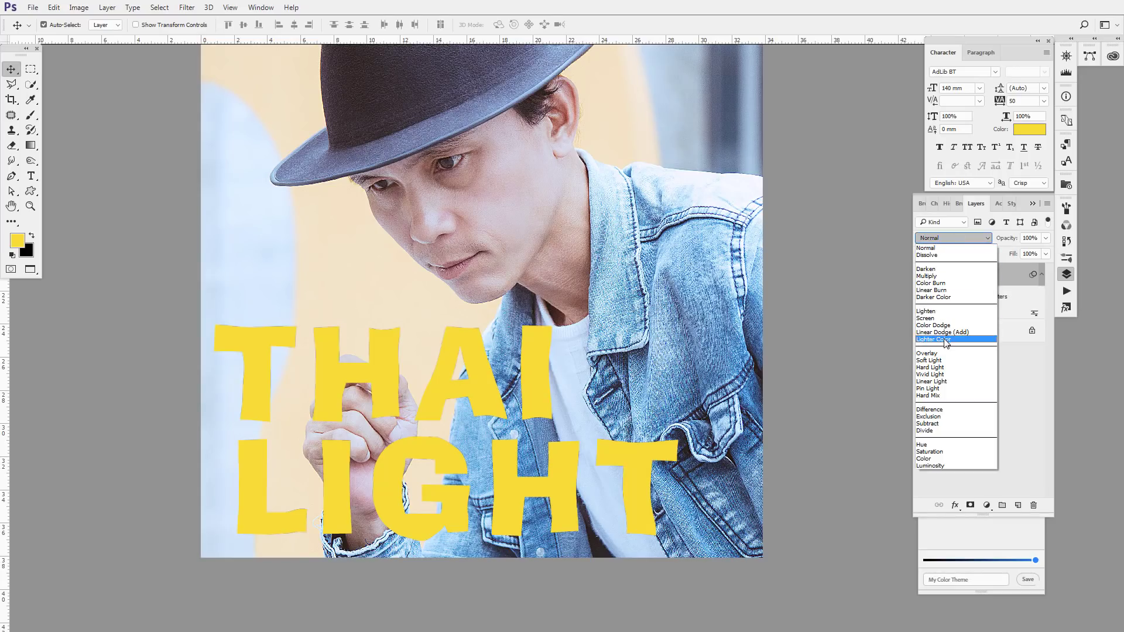
left_click(931, 277)
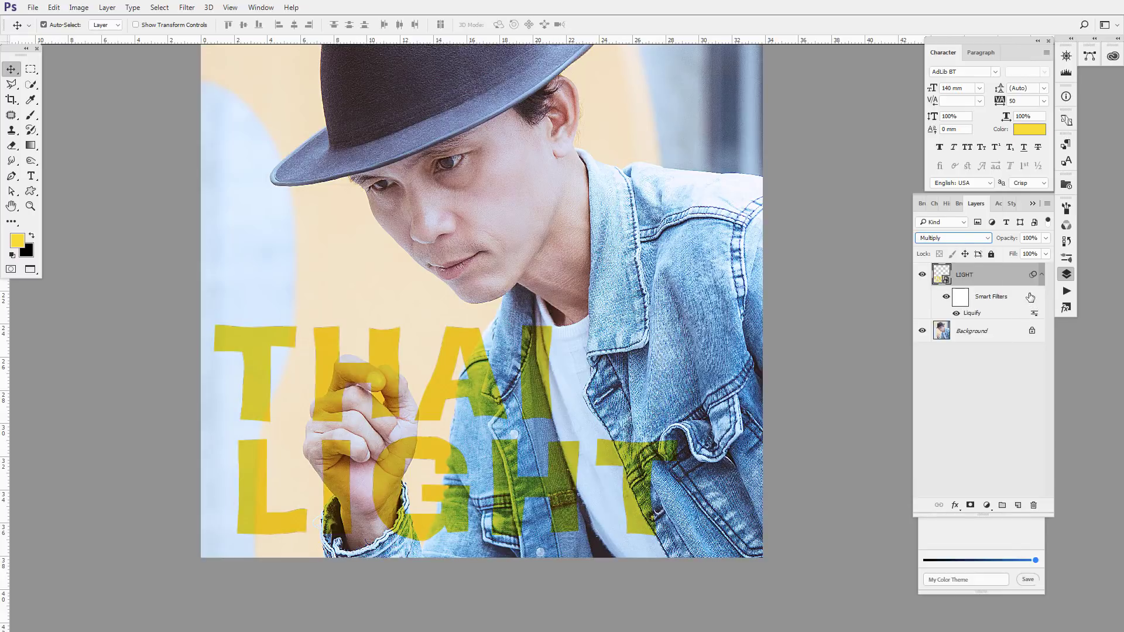
double_click(1003, 279)
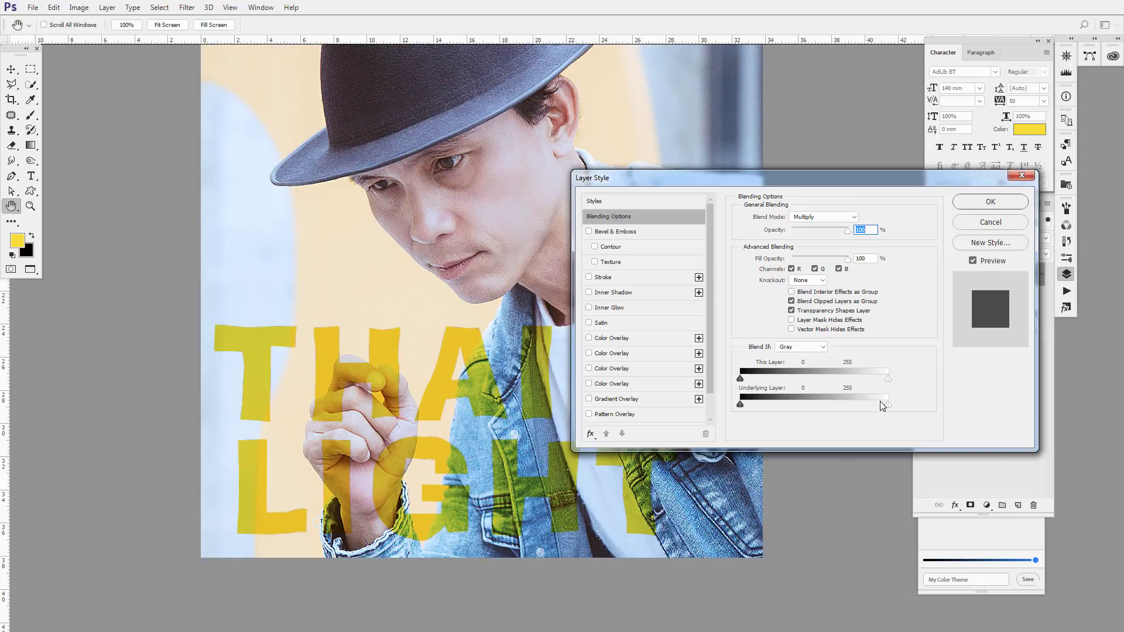
left_click_drag(887, 406, 868, 405)
left_click_drag(728, 178, 859, 167)
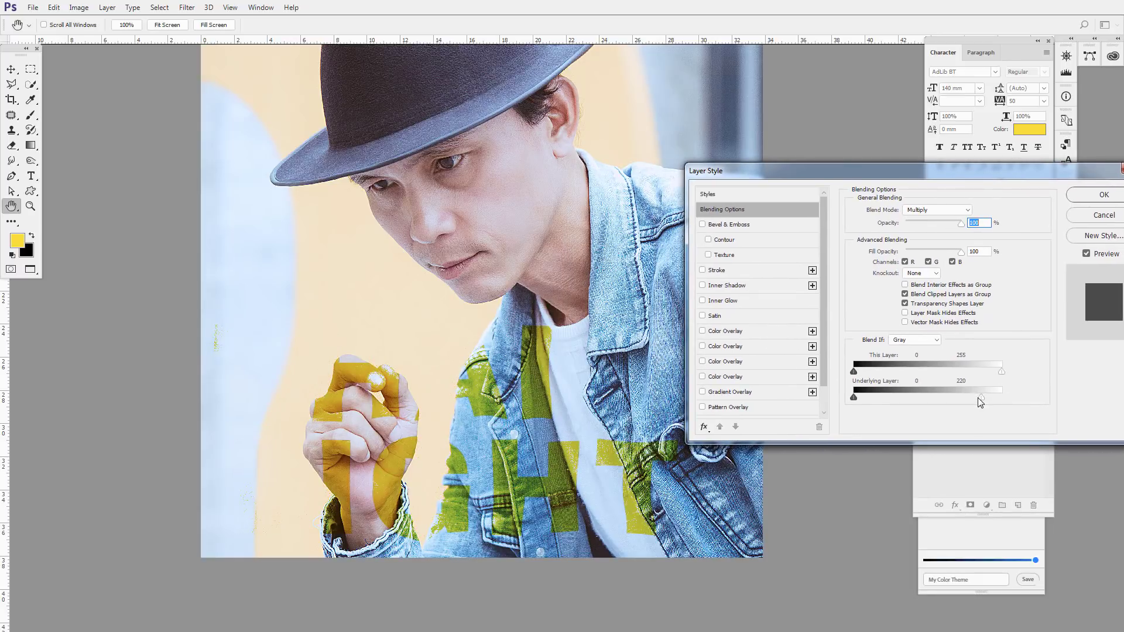
left_click_drag(981, 402, 974, 400)
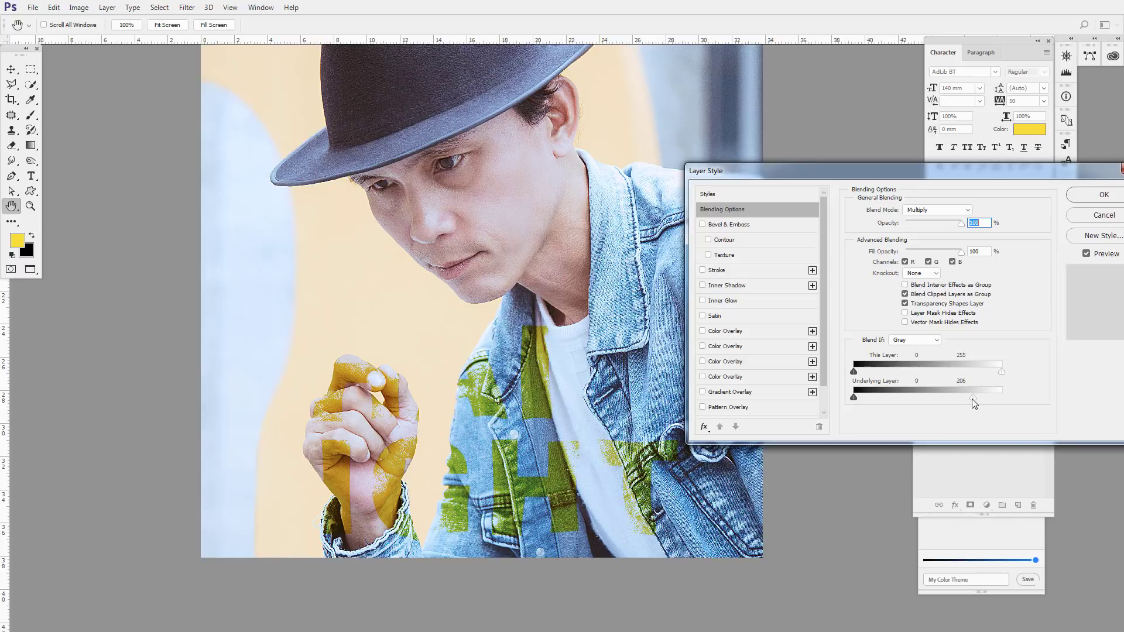
mouse_move(974, 397)
left_mouse_down()
mouse_move(1004, 398)
mouse_move(958, 398)
left_mouse_up()
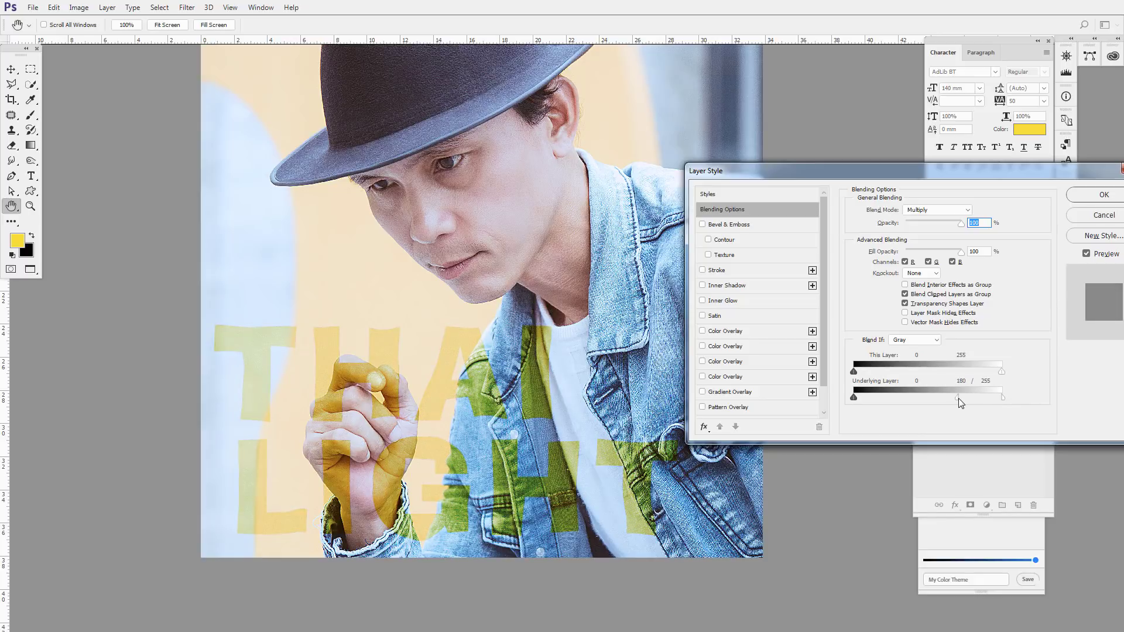
- Confirm the blending options, then duplicate the LIGHT layer and set the copy to Screen
left_click(1096, 199)
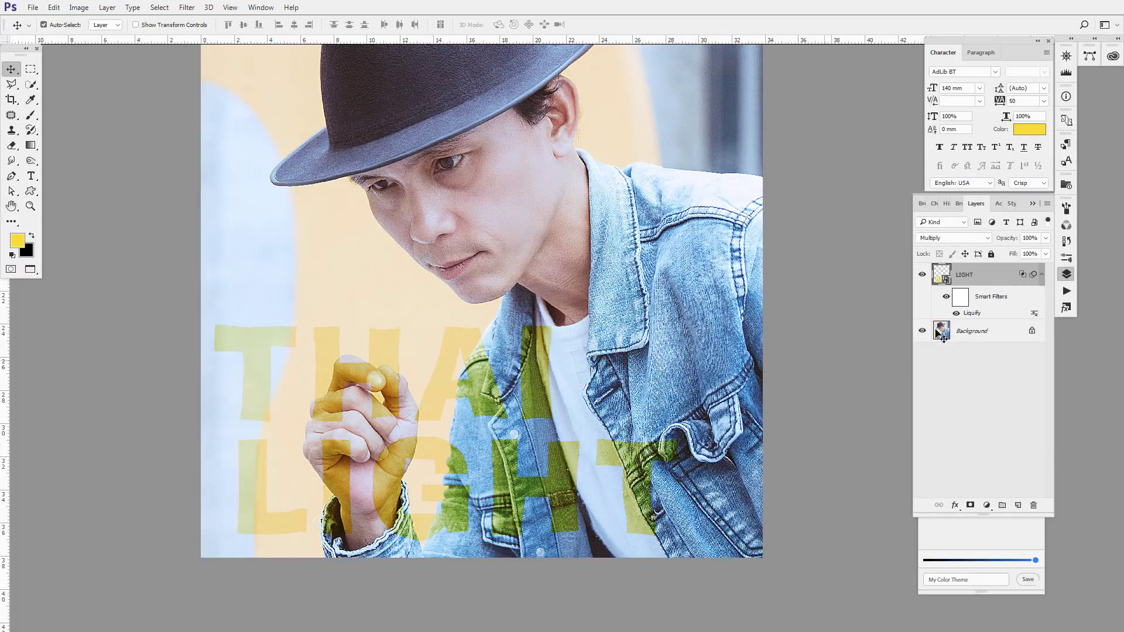
left_click_drag(995, 283, 1018, 506)
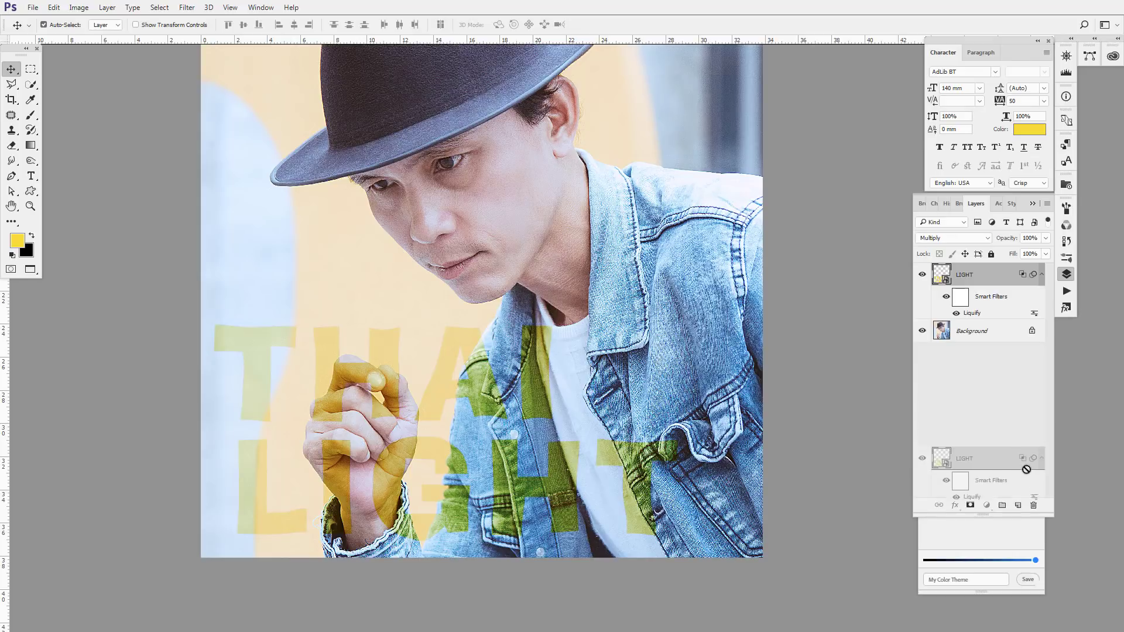
left_click(958, 241)
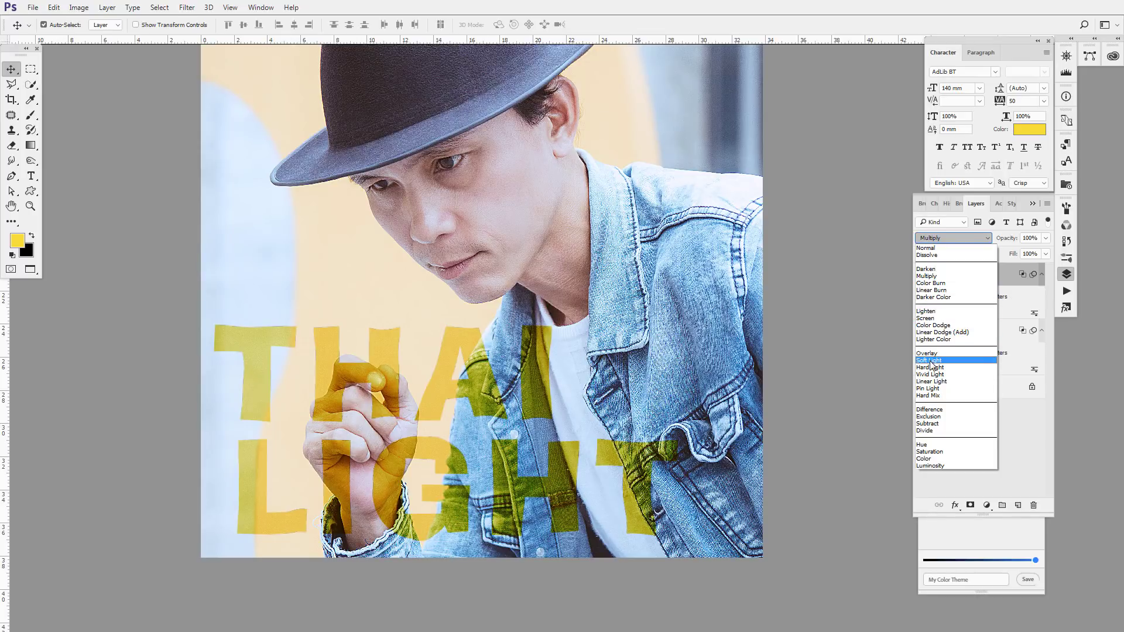
left_click(925, 319)
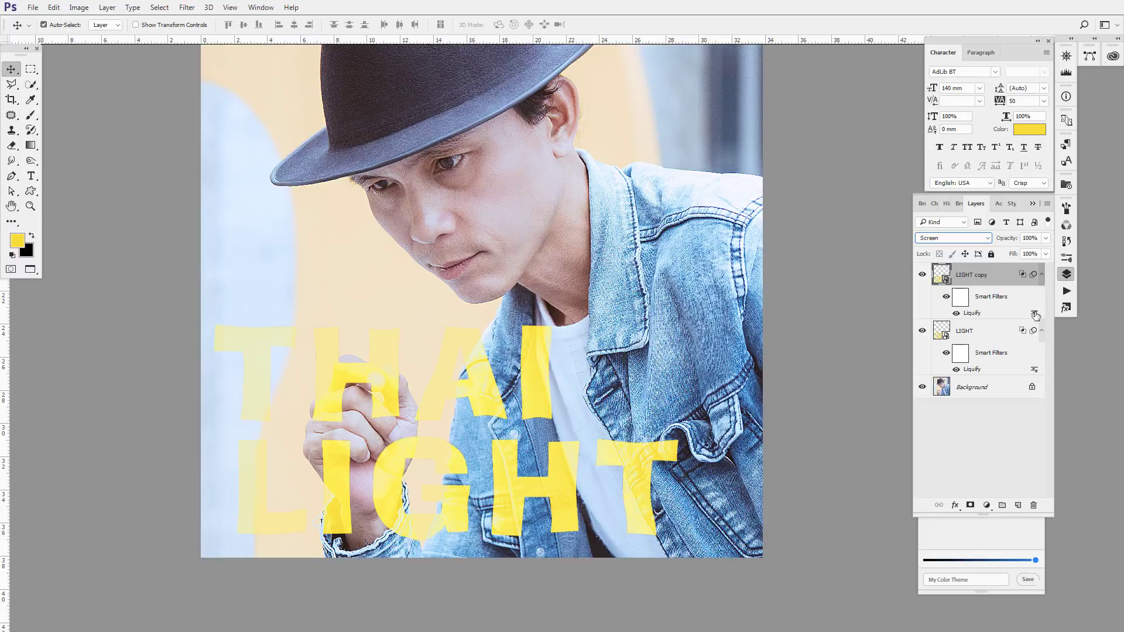
- Review the LIGHT copy's Liquify filter without changes, then open its blending options
double_click(1035, 315)
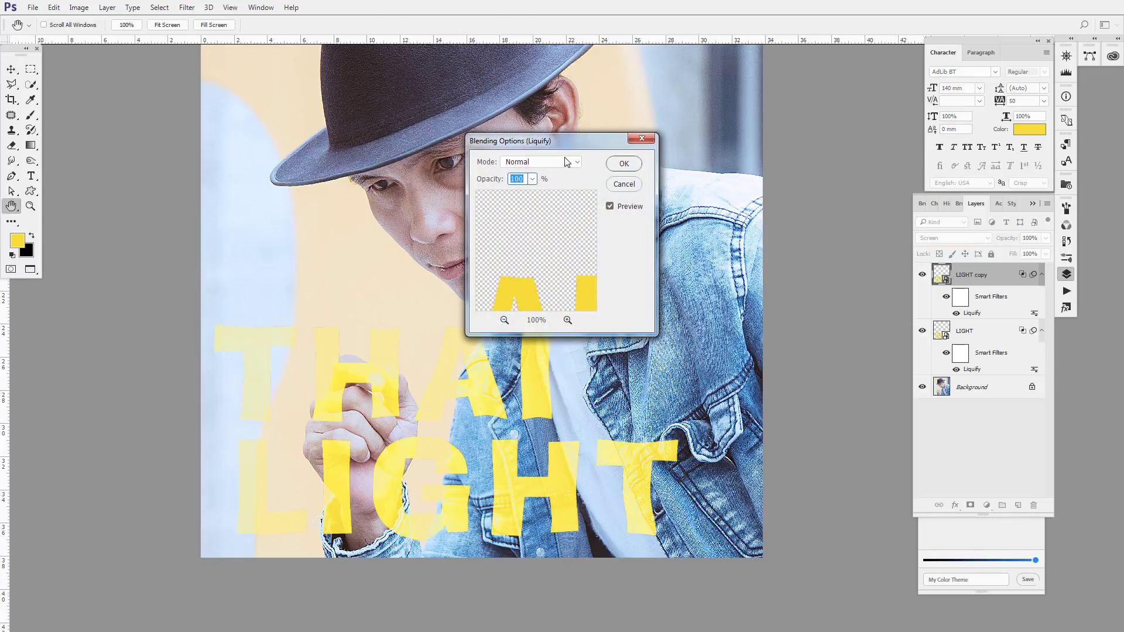
left_click(624, 164)
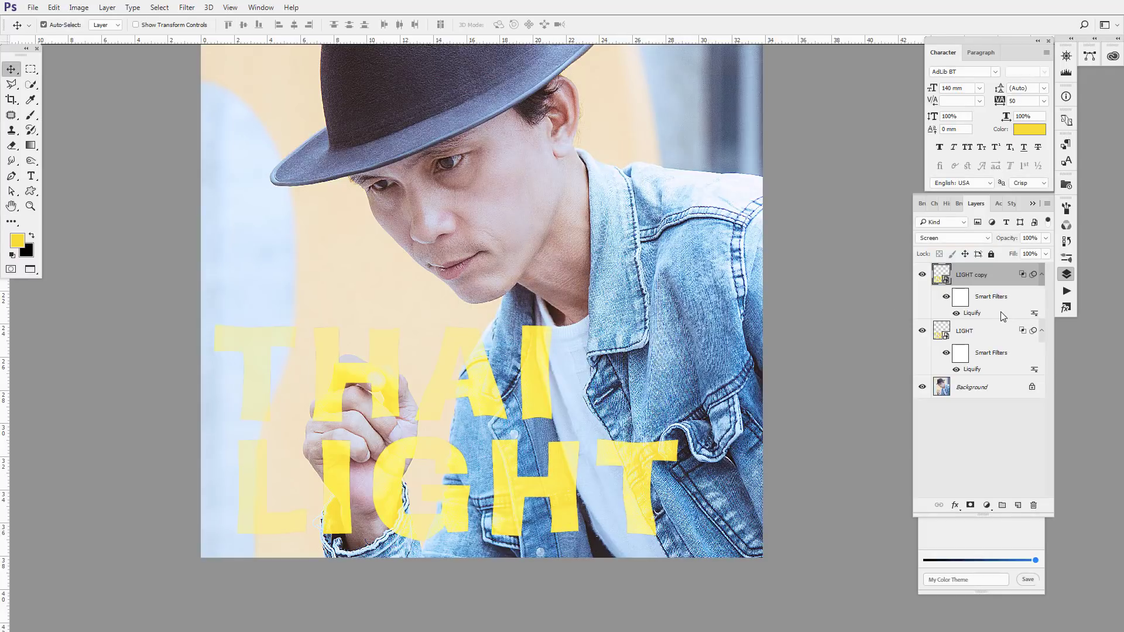
double_click(1000, 311)
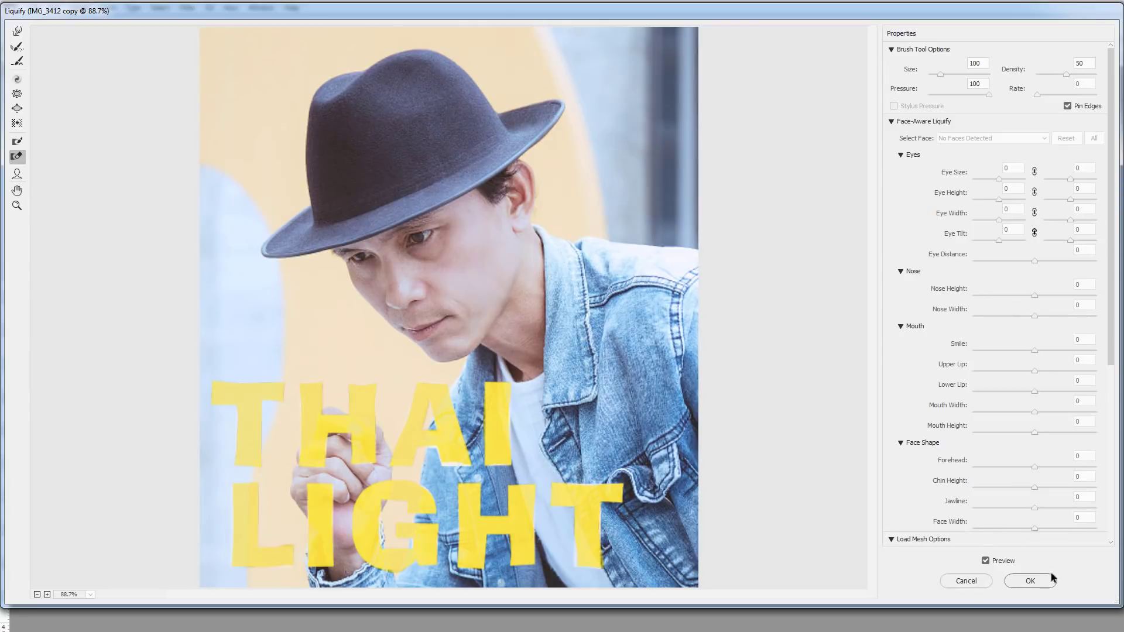
left_click(968, 581)
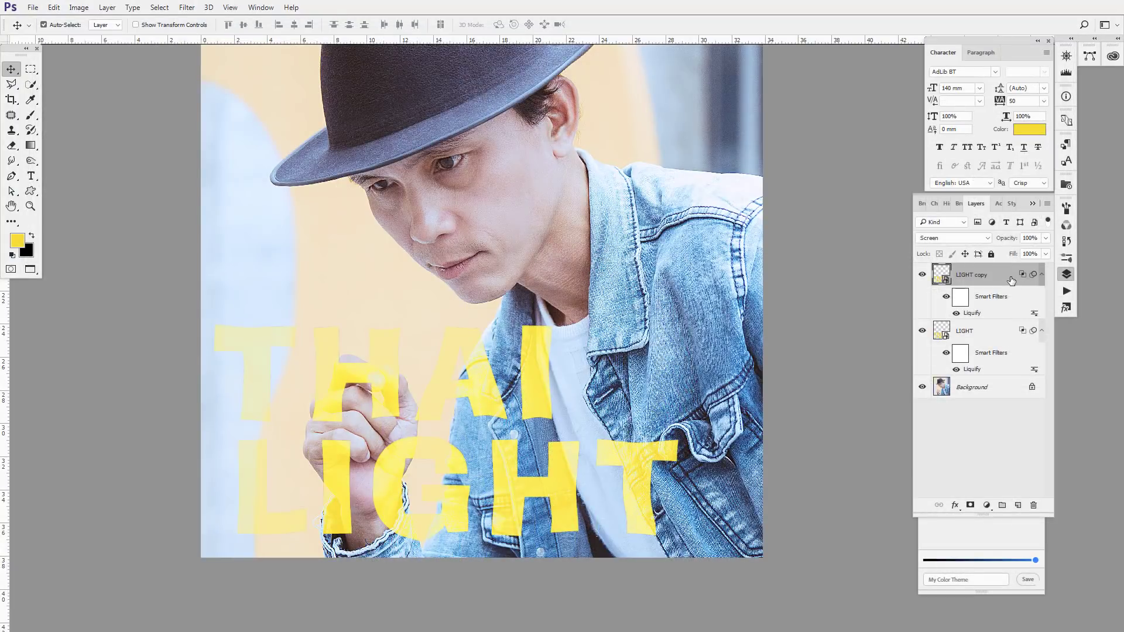
double_click(1011, 280)
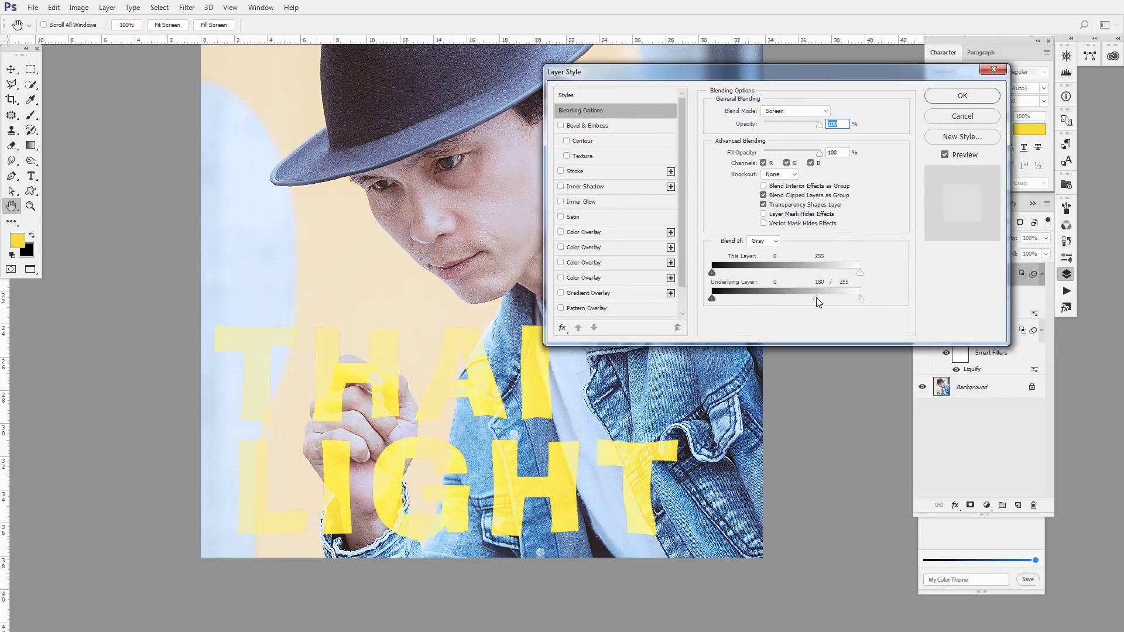
- Split the Underlying Layer black slider to about 0/106–116 and apply the blending
left_click_drag(816, 297, 880, 299)
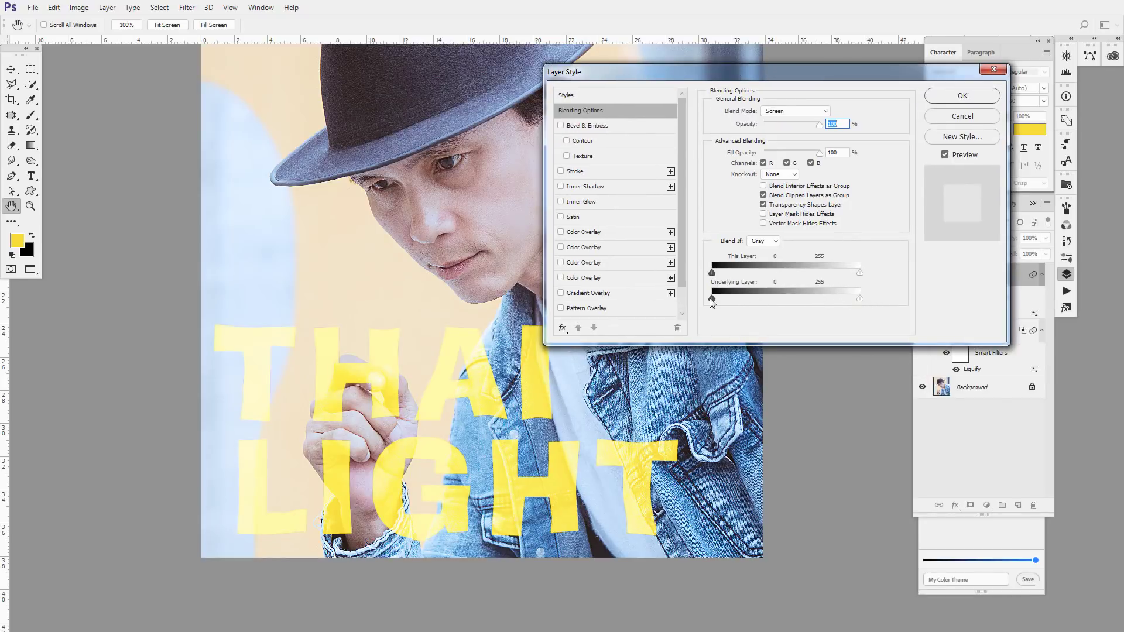
left_click_drag(712, 298, 773, 299)
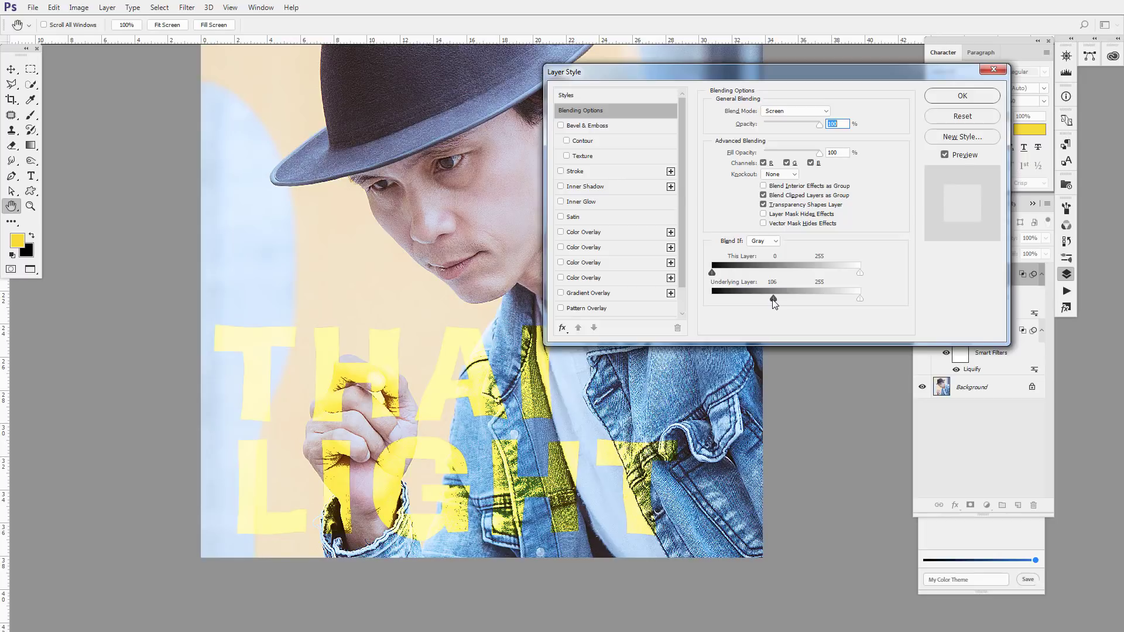
left_click_drag(773, 298, 710, 298)
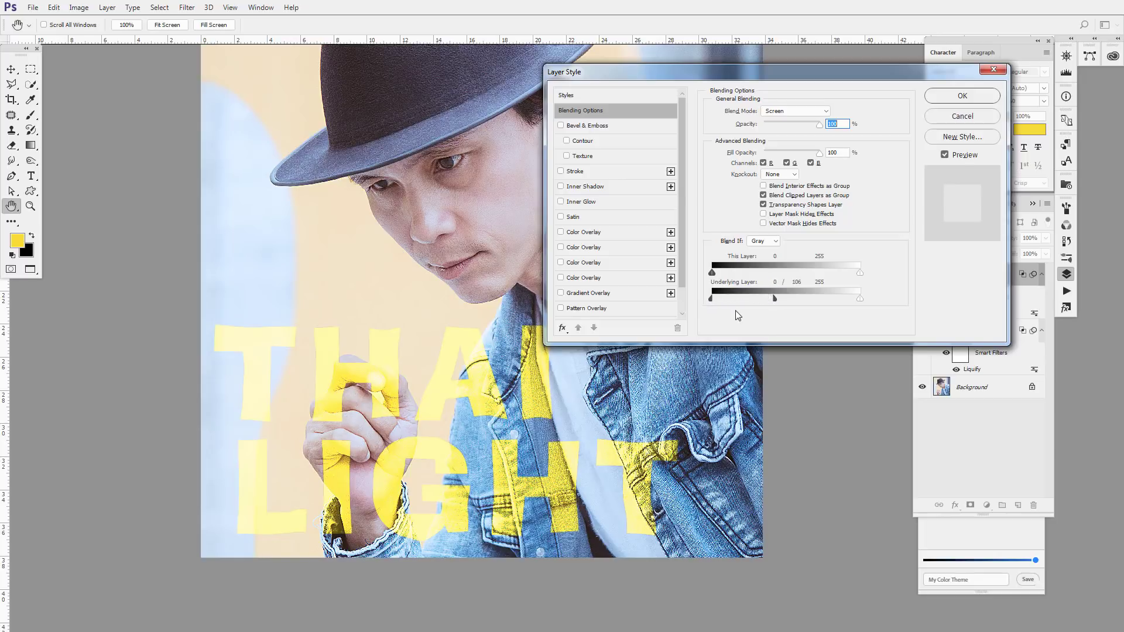
left_click_drag(775, 297, 777, 301)
left_click(962, 96)
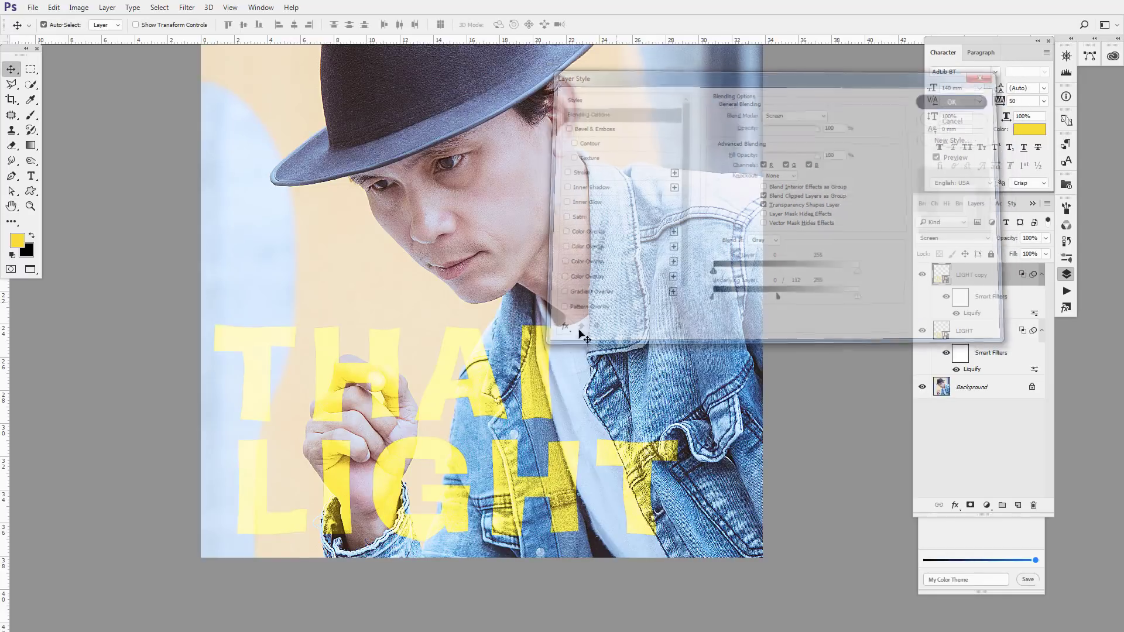
- Toggle LIGHT copy's visibility at full view to compare the blended lettering
key("ctrl+minus")
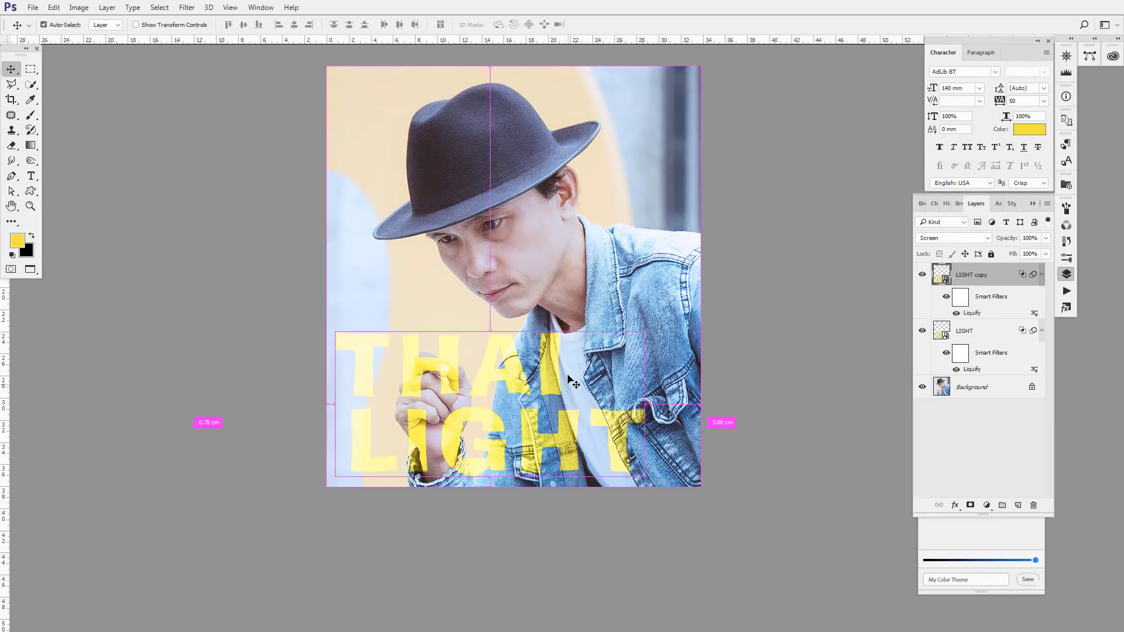
left_click(922, 275)
left_click(922, 275)
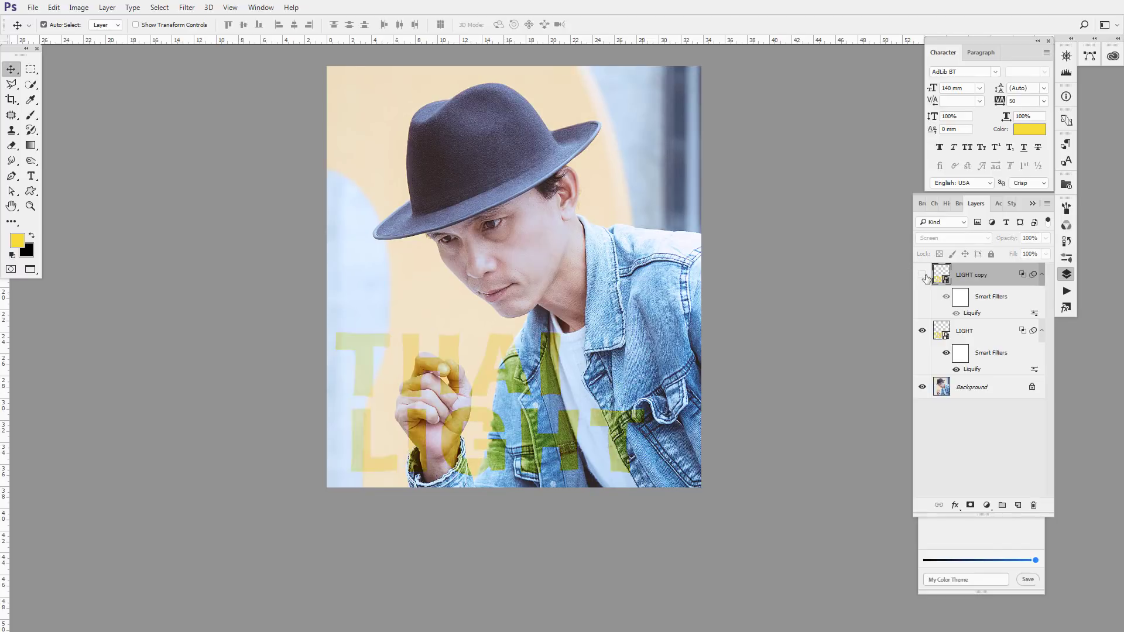
key("ctrl+plus")
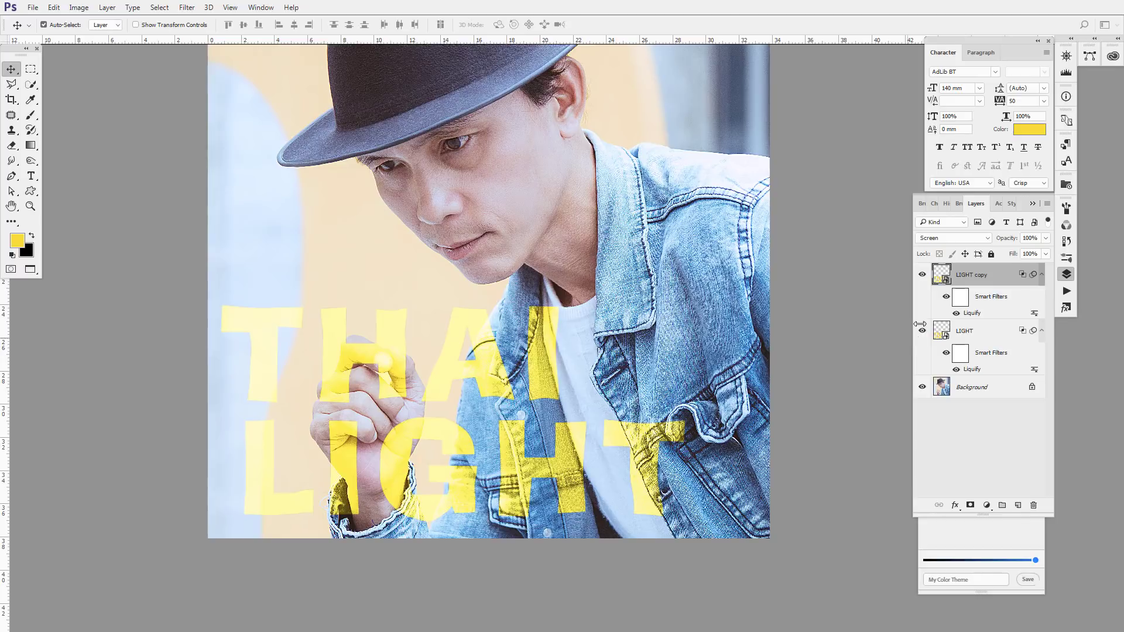
left_click(1047, 203)
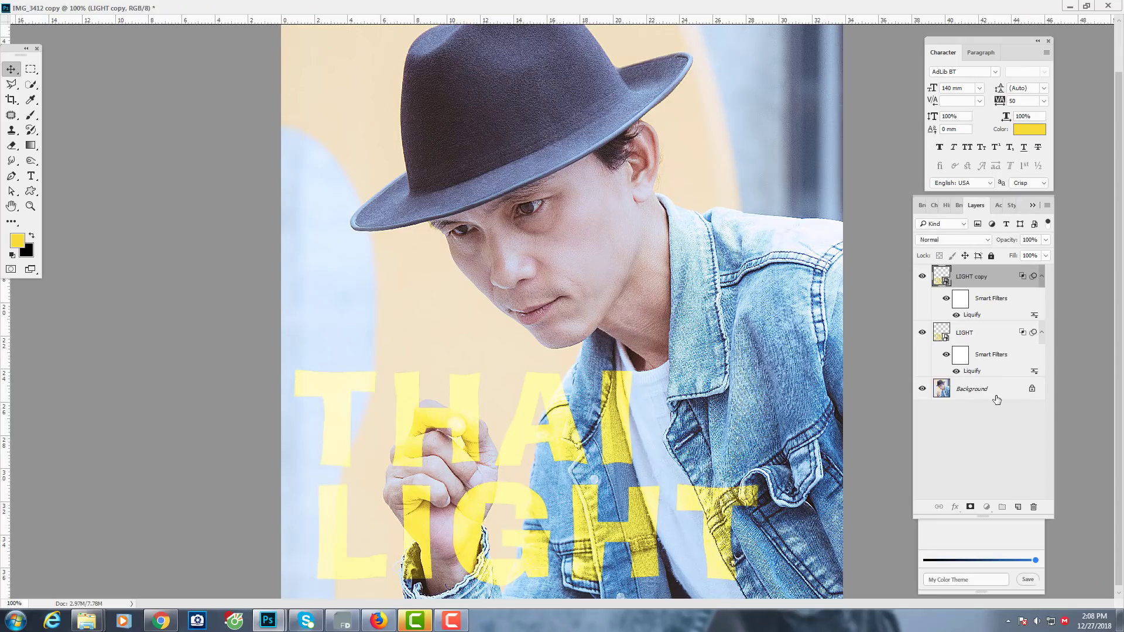
- Duplicate the Background layer into a new document named THAI LIGHT
left_click(997, 397)
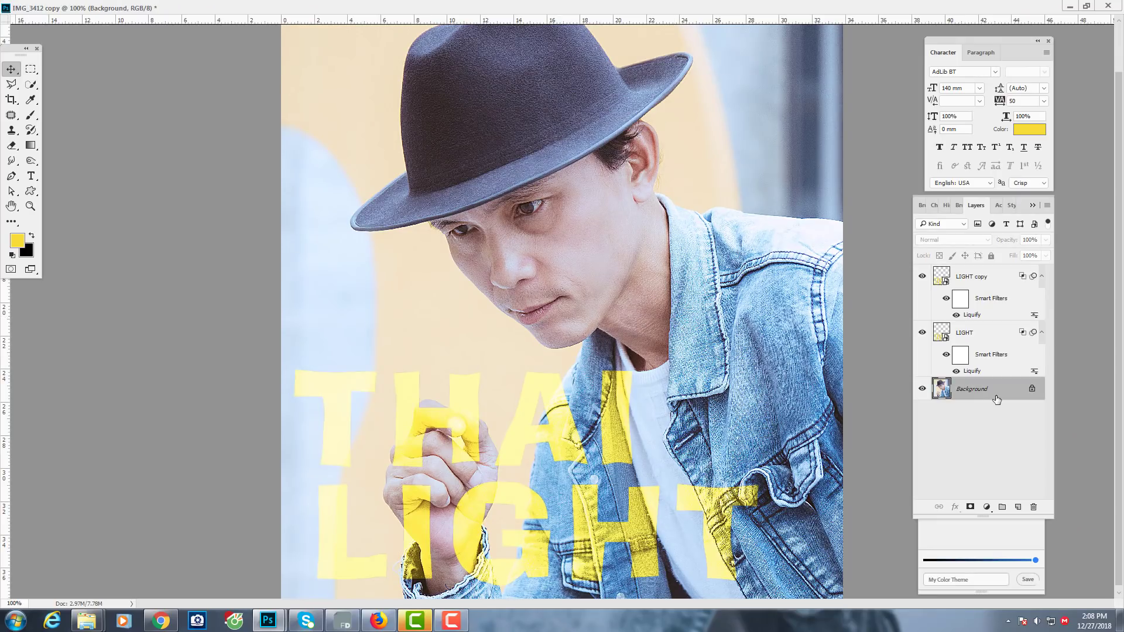
left_click(1046, 206)
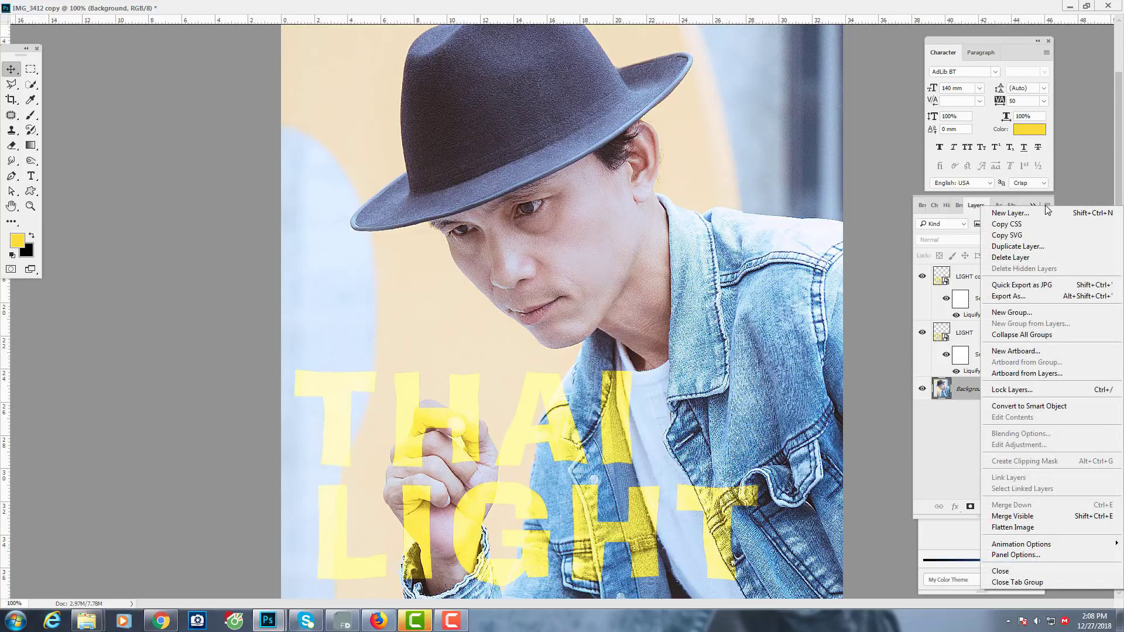
left_click(1023, 246)
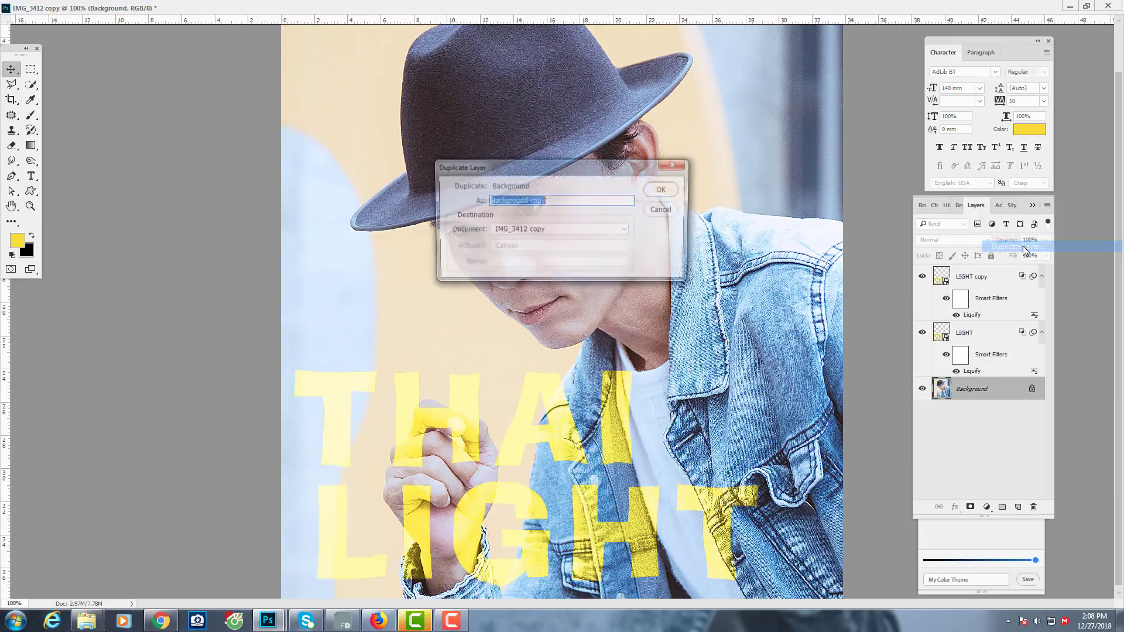
left_click(531, 230)
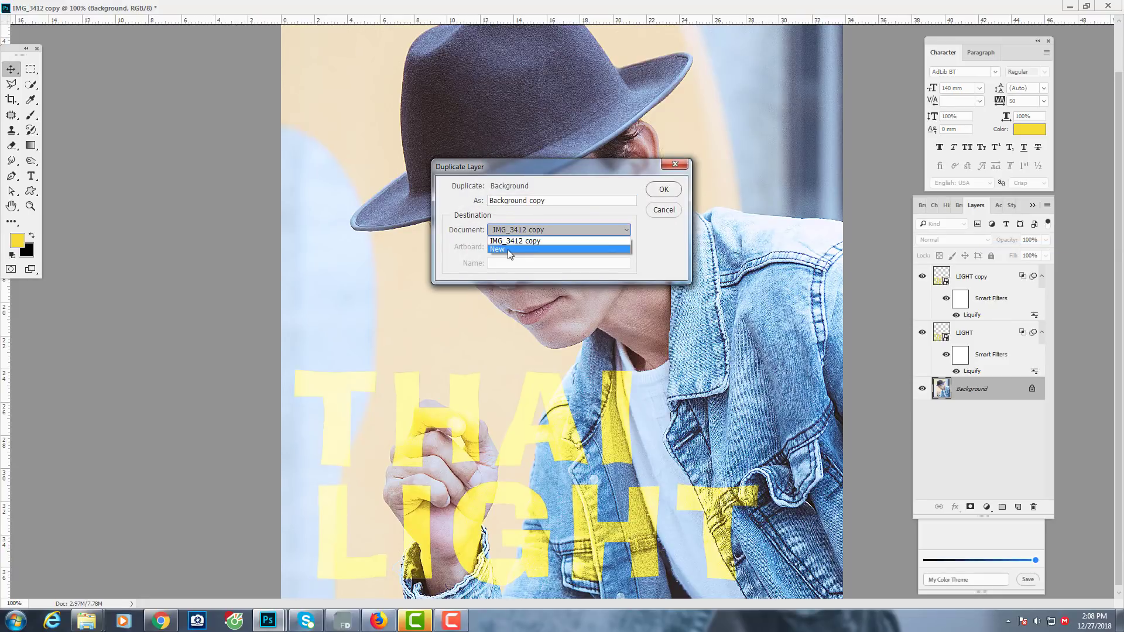
left_click(507, 250)
left_click(504, 264)
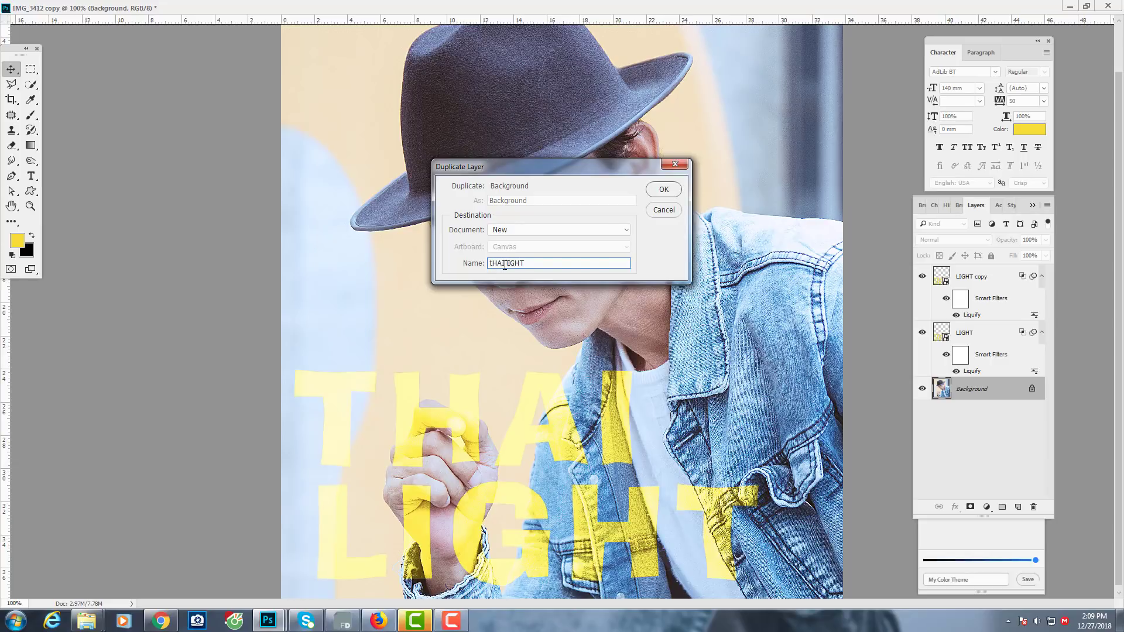
key("BackSpace")
key("BackSpace")
key("BackSpace")
type("GHT")
left_click(660, 191)
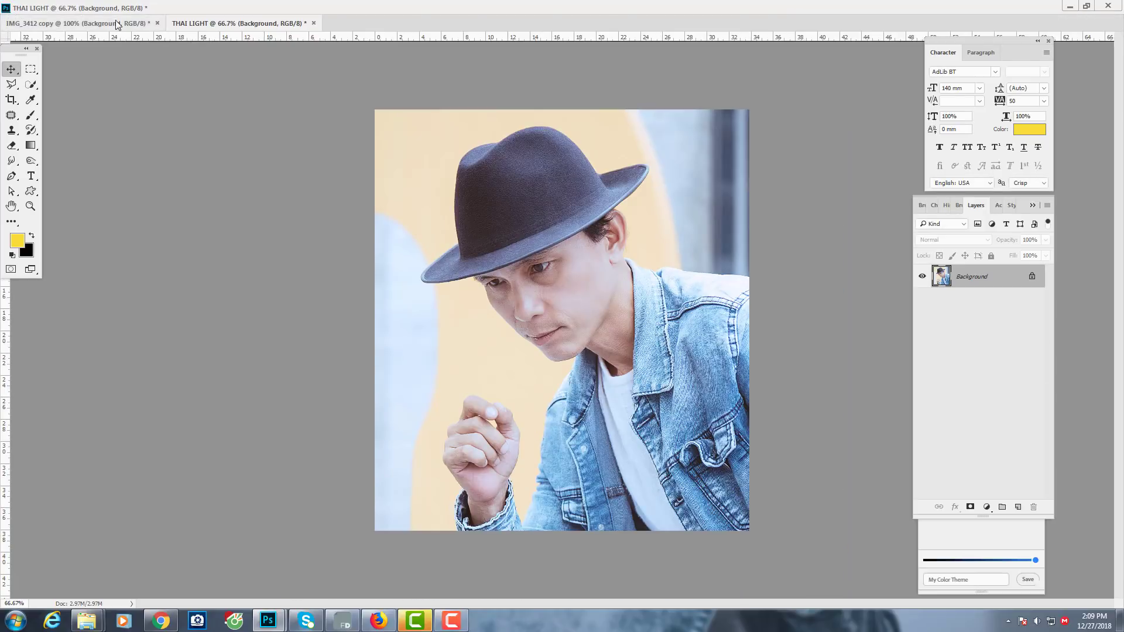
- Desaturate the THAI LIGHT photo and apply a 0.5 px Gaussian Blur
left_click(1086, 6)
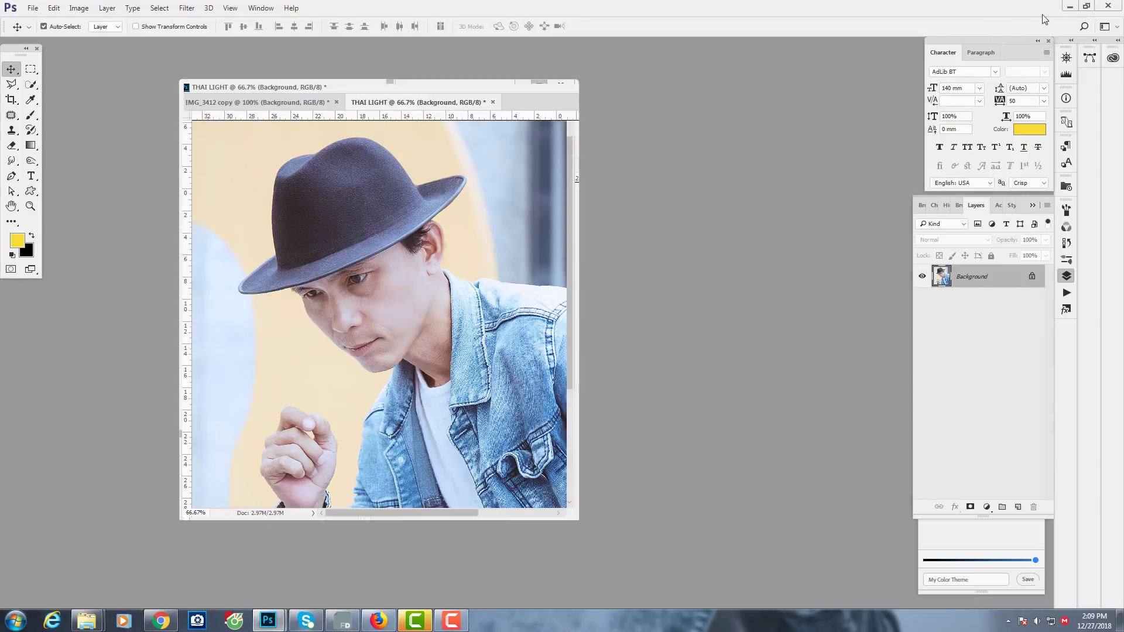
left_click(82, 8)
mouse_move(97, 37)
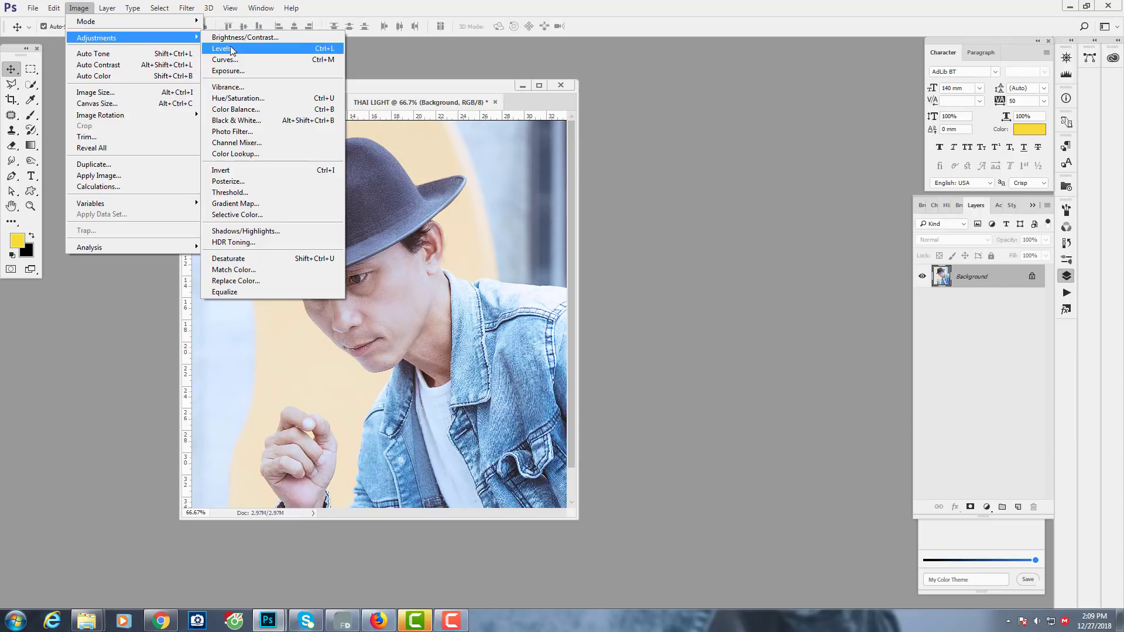
left_click(262, 258)
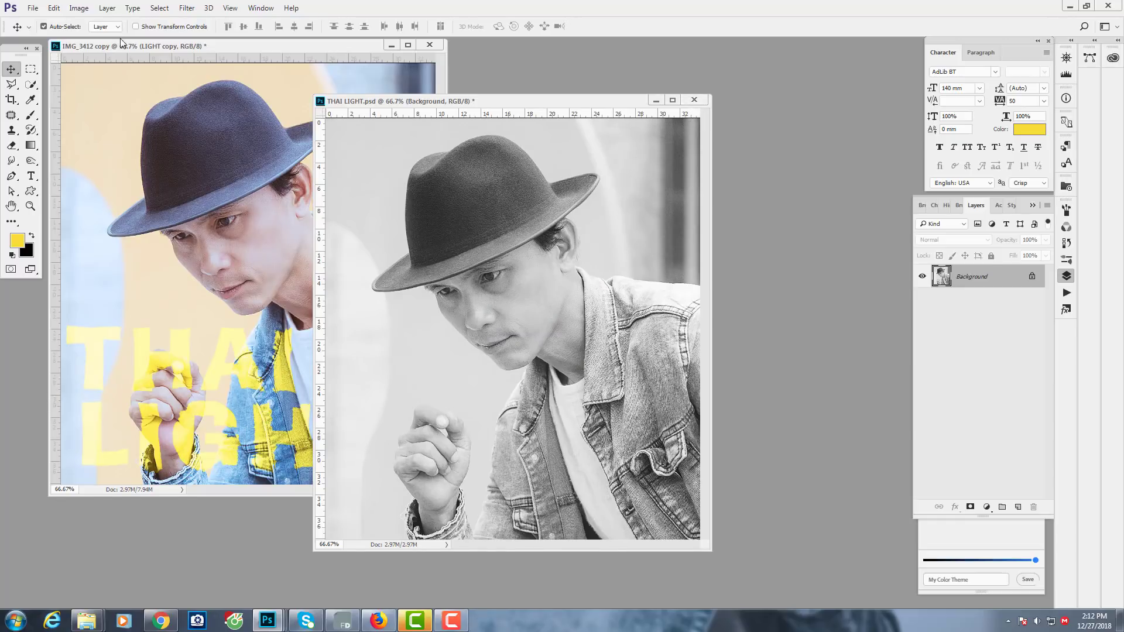
left_click(187, 8)
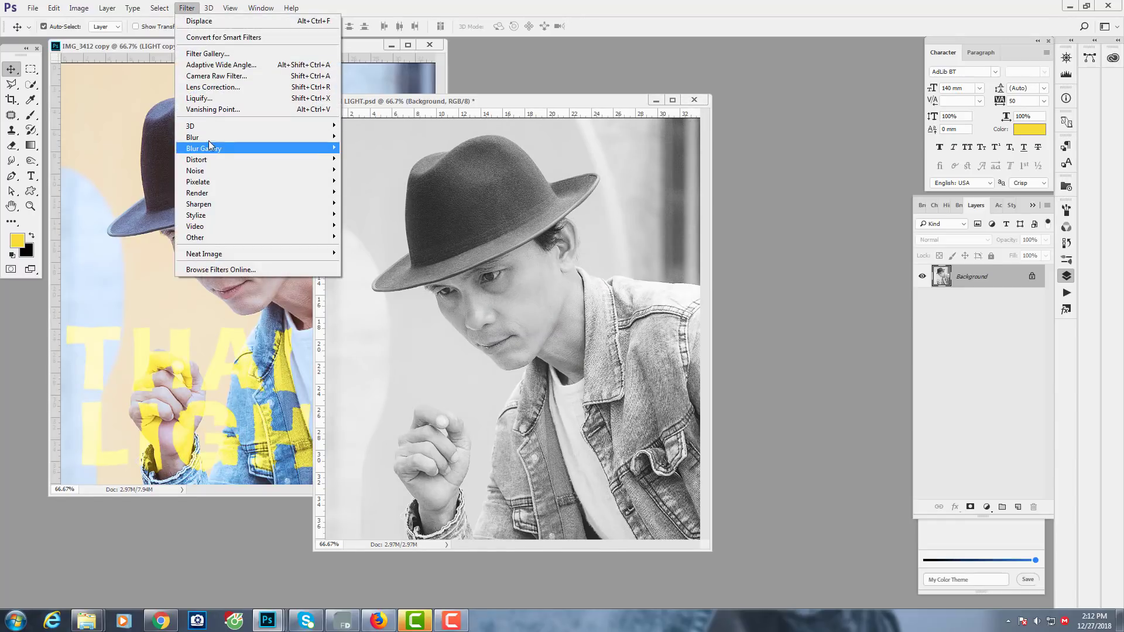
mouse_move(192, 137)
left_click(394, 182)
type("0.")
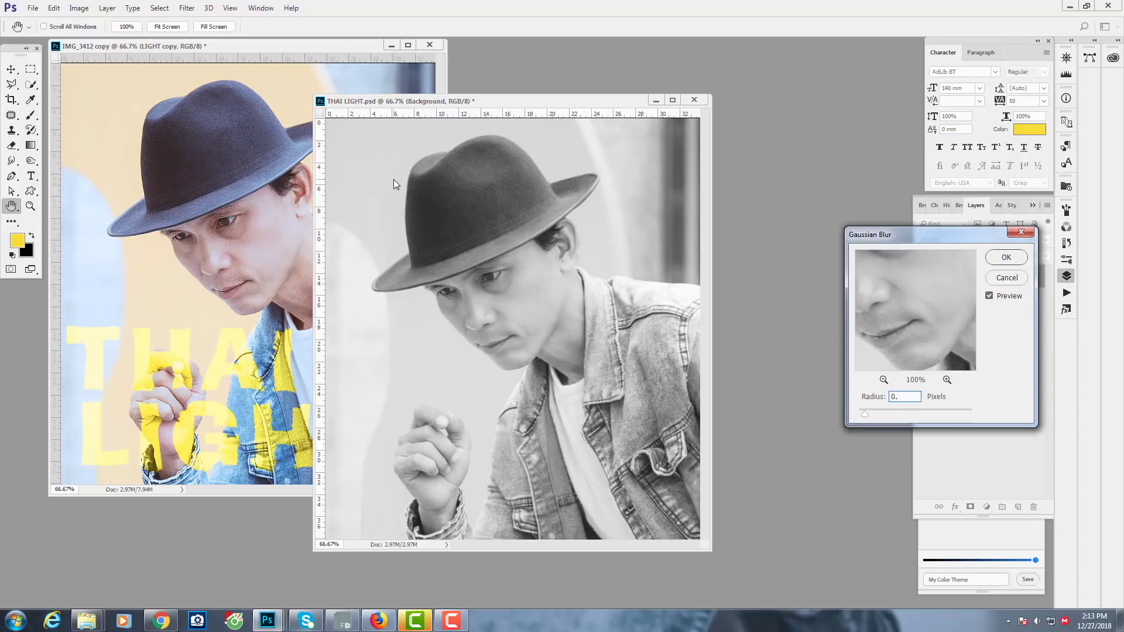
type("5")
key("Return")
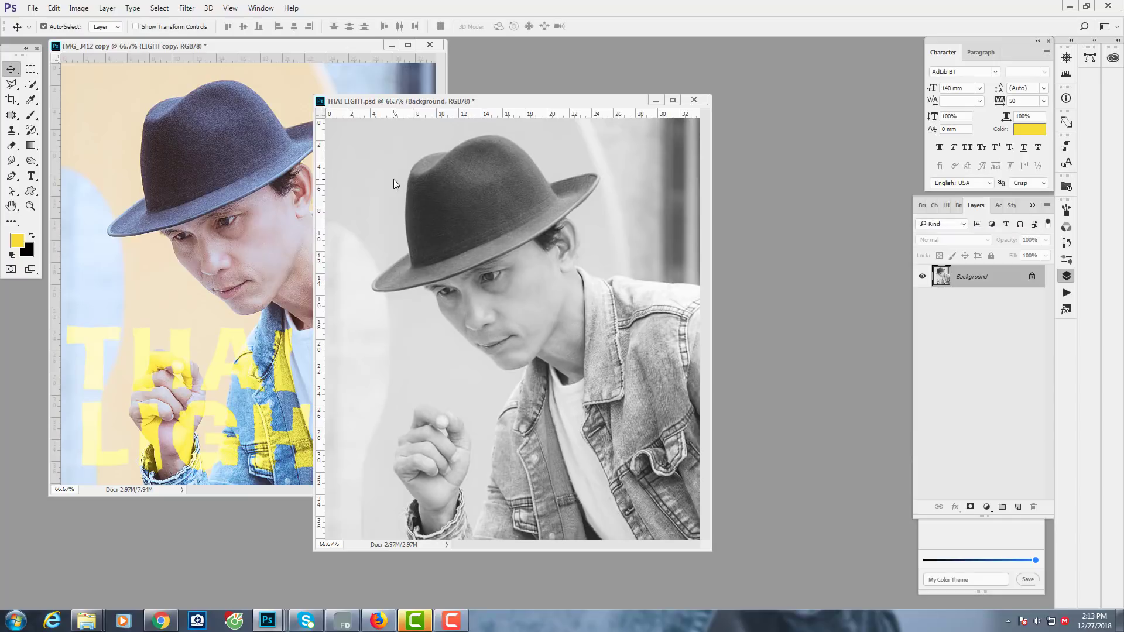
- Save the document as THAI LIGHT.psd, replacing the existing file
key("ctrl+shift+s")
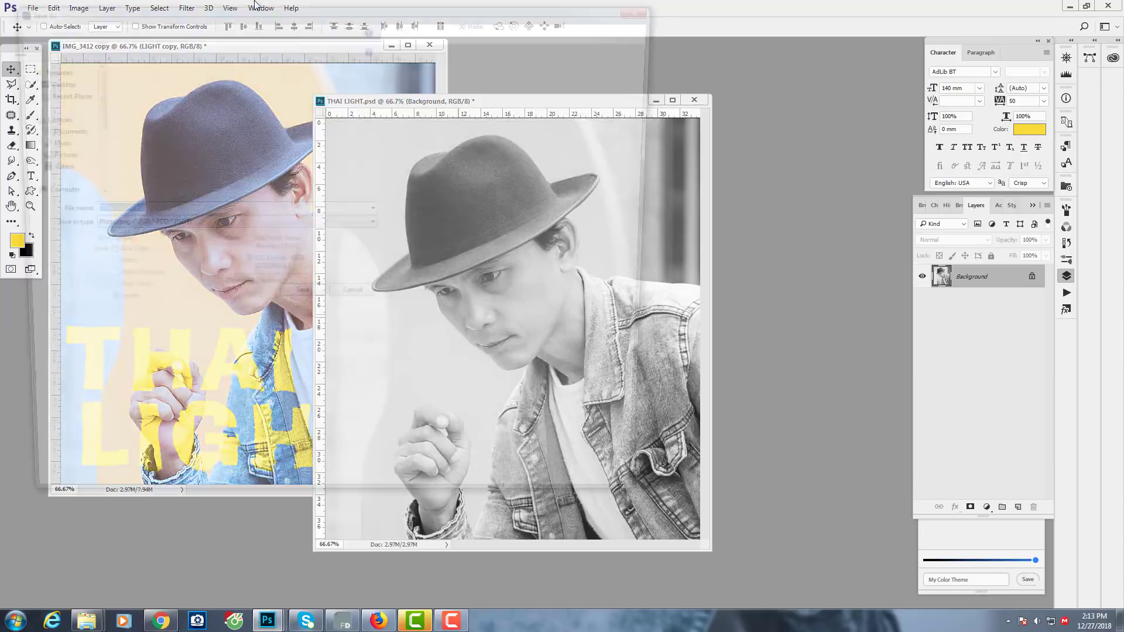
left_click(569, 491)
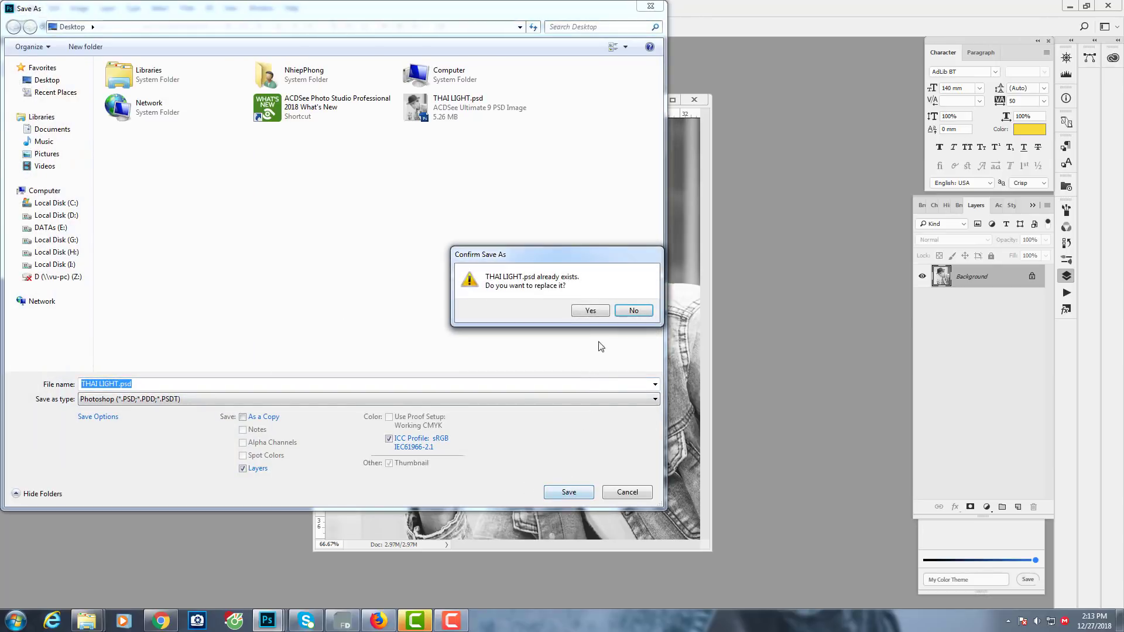
left_click(598, 309)
left_click(698, 194)
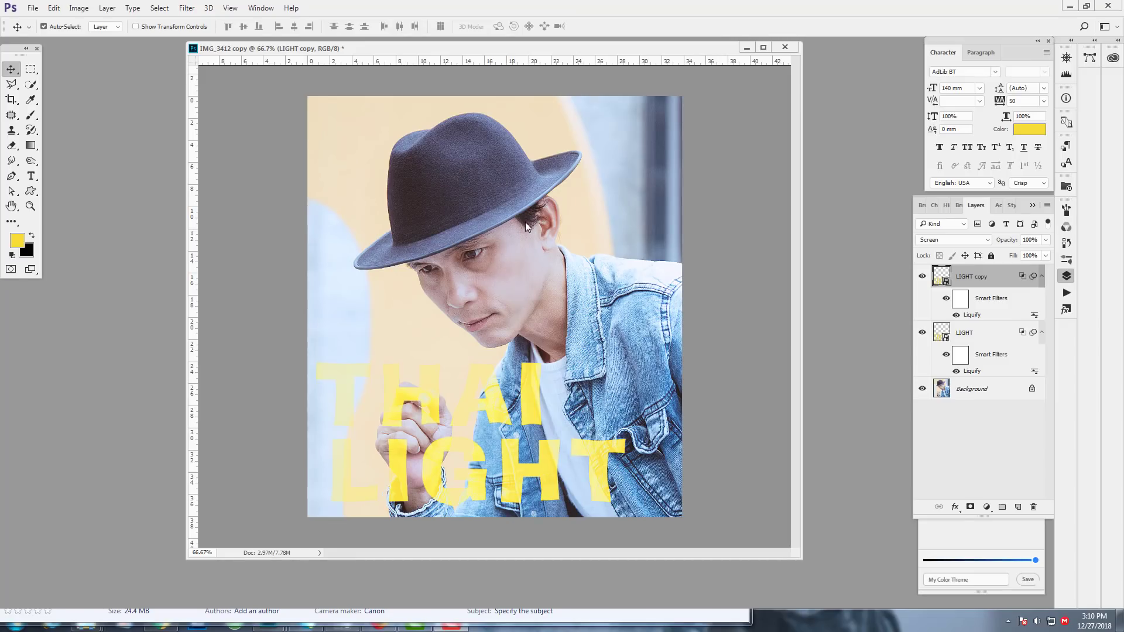
- Apply Displace to the LIGHT copy layer using THAI LIGHT.psd as the map
left_click_drag(421, 48, 383, 57)
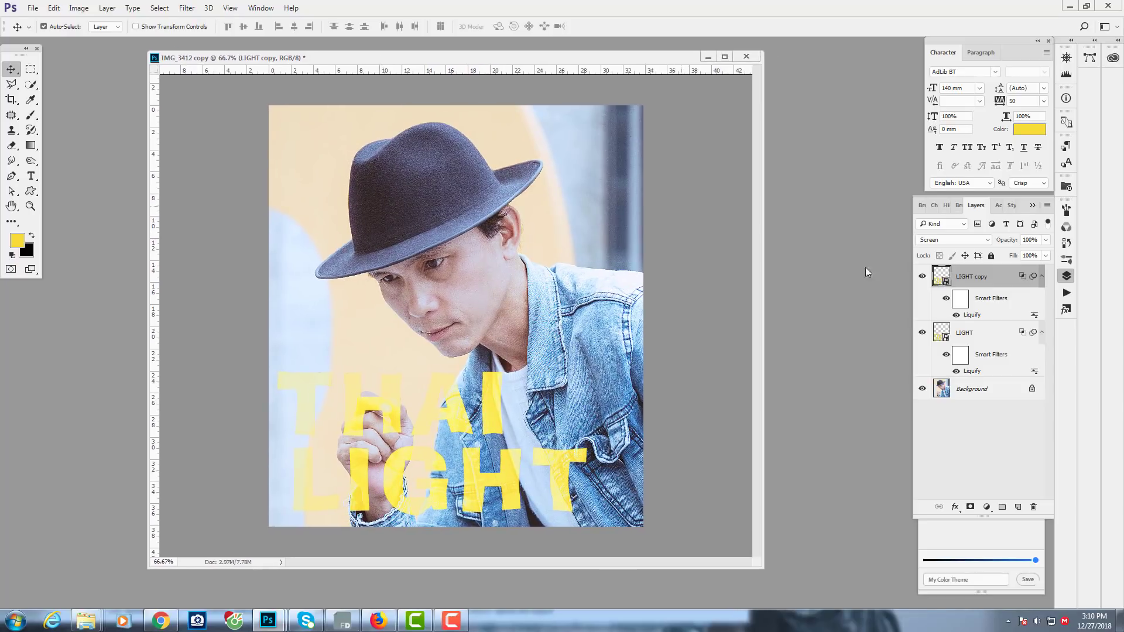
left_click(186, 8)
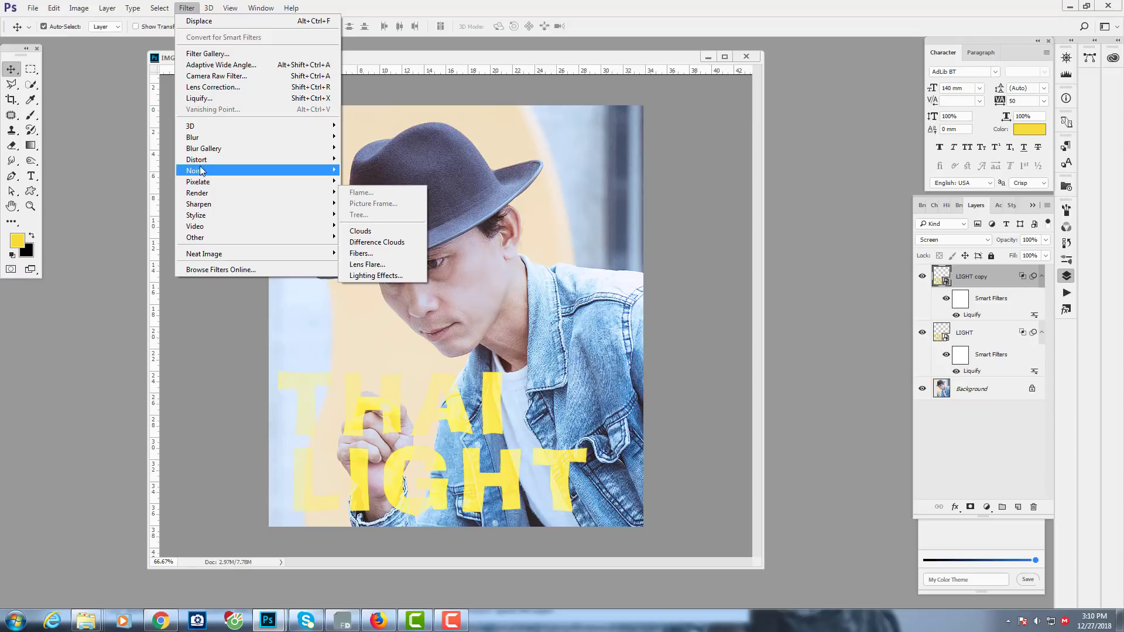
mouse_move(198, 159)
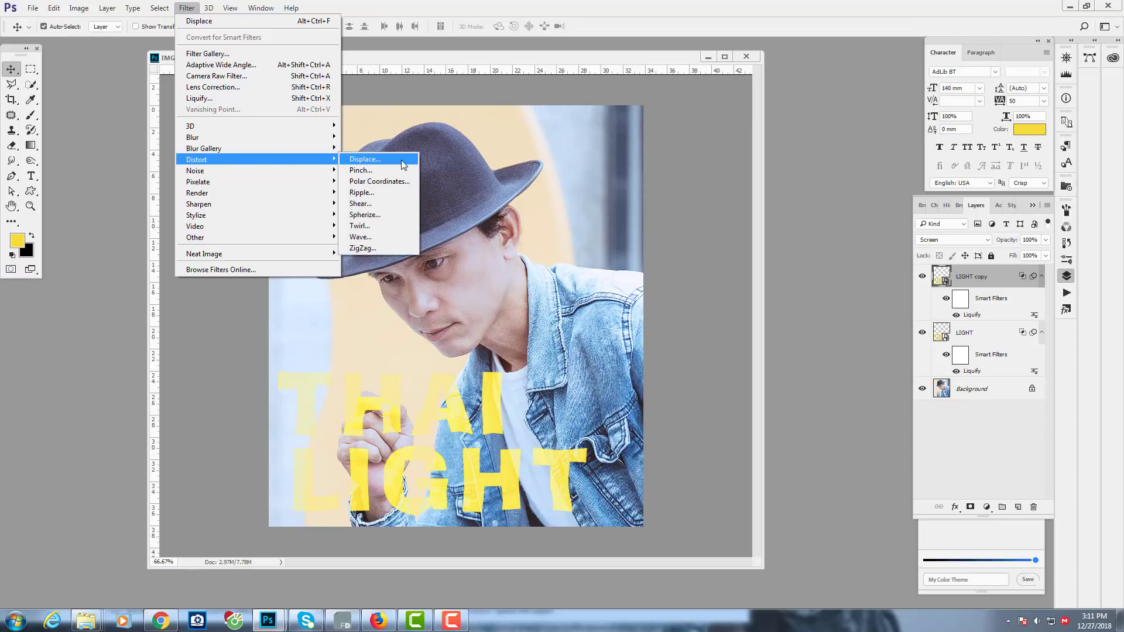
left_click(401, 159)
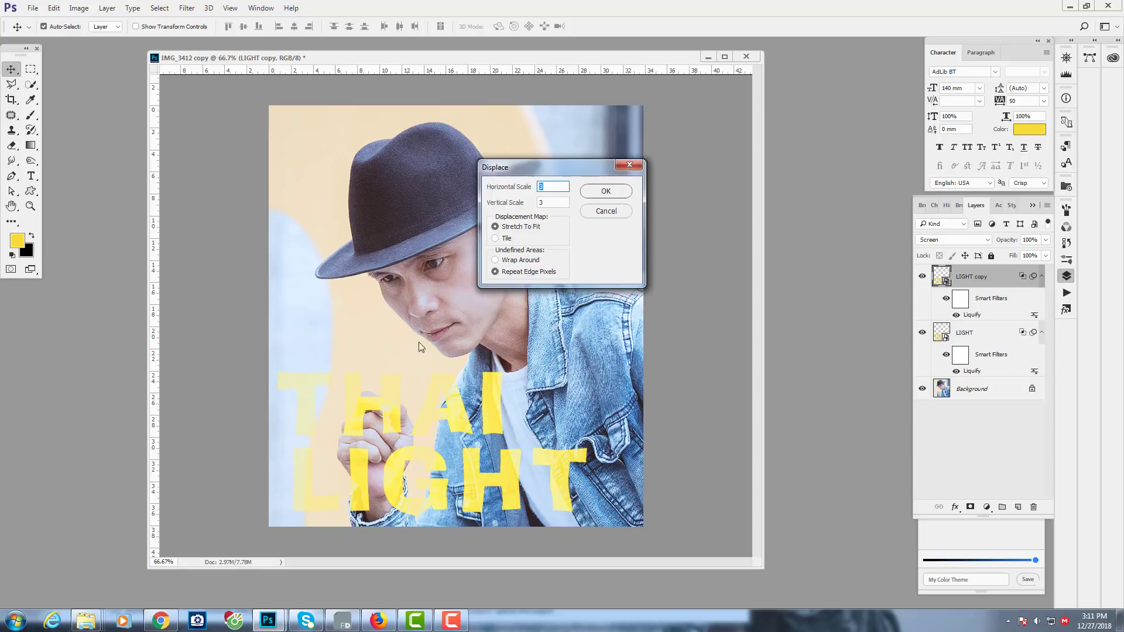
left_click(603, 191)
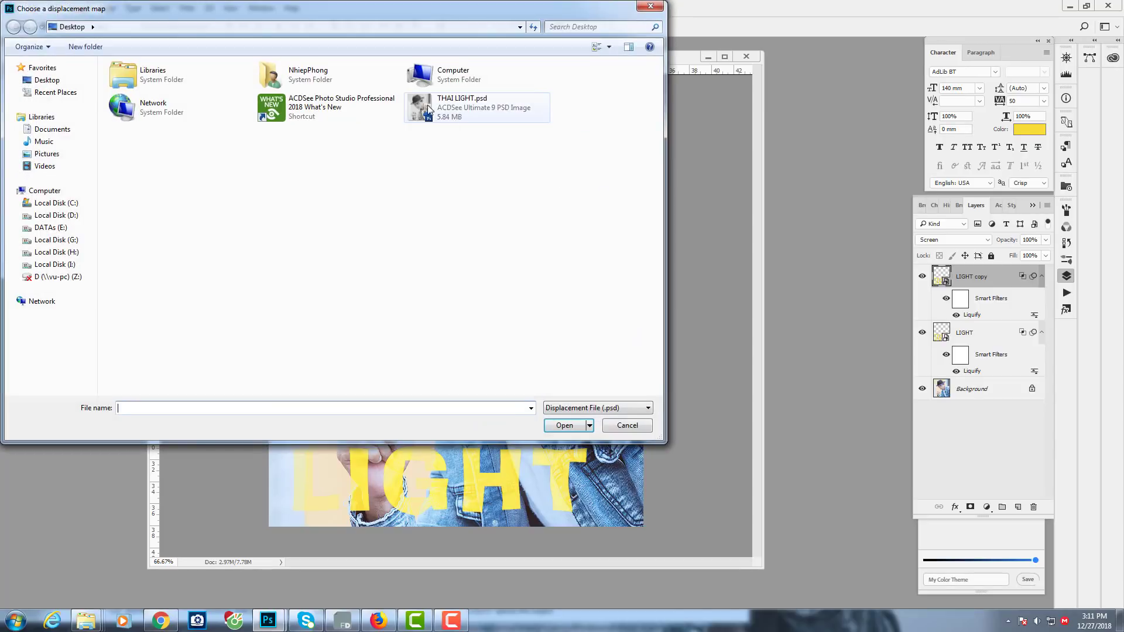
left_click(429, 109)
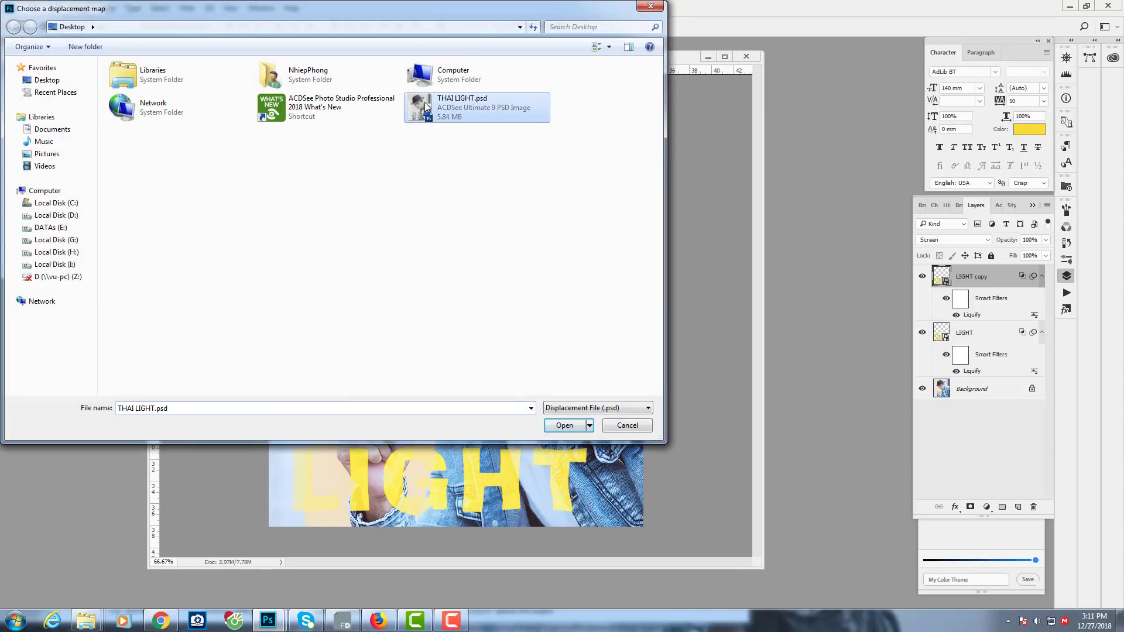
left_click(563, 425)
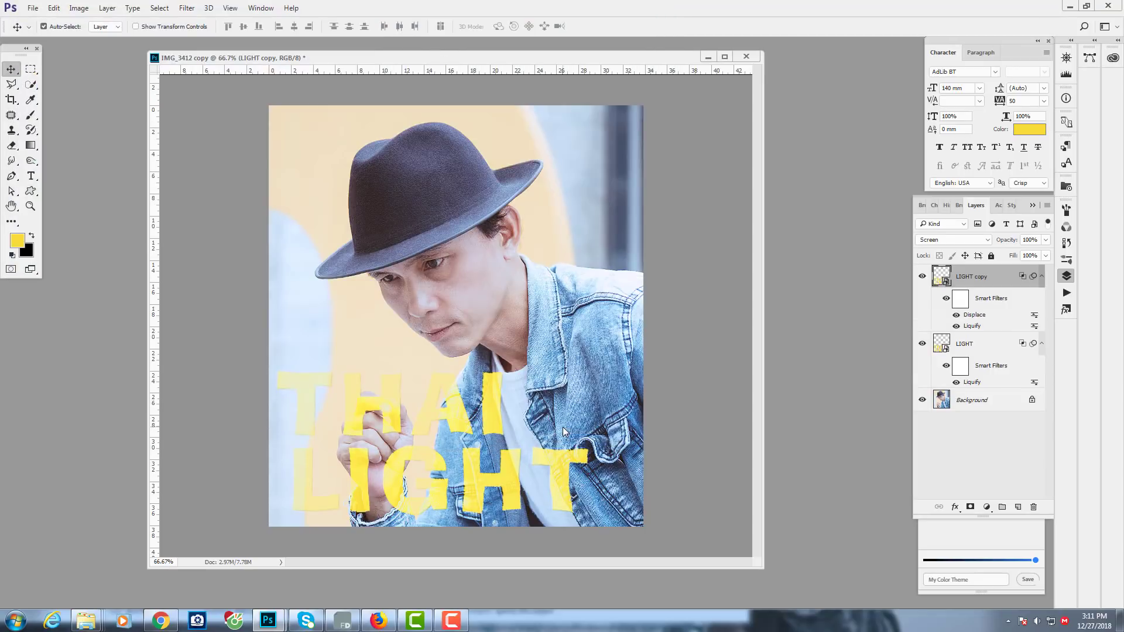
- Apply Displace with the THAI LIGHT.psd map to the LIGHT layer
left_click(478, 485, "ctrl")
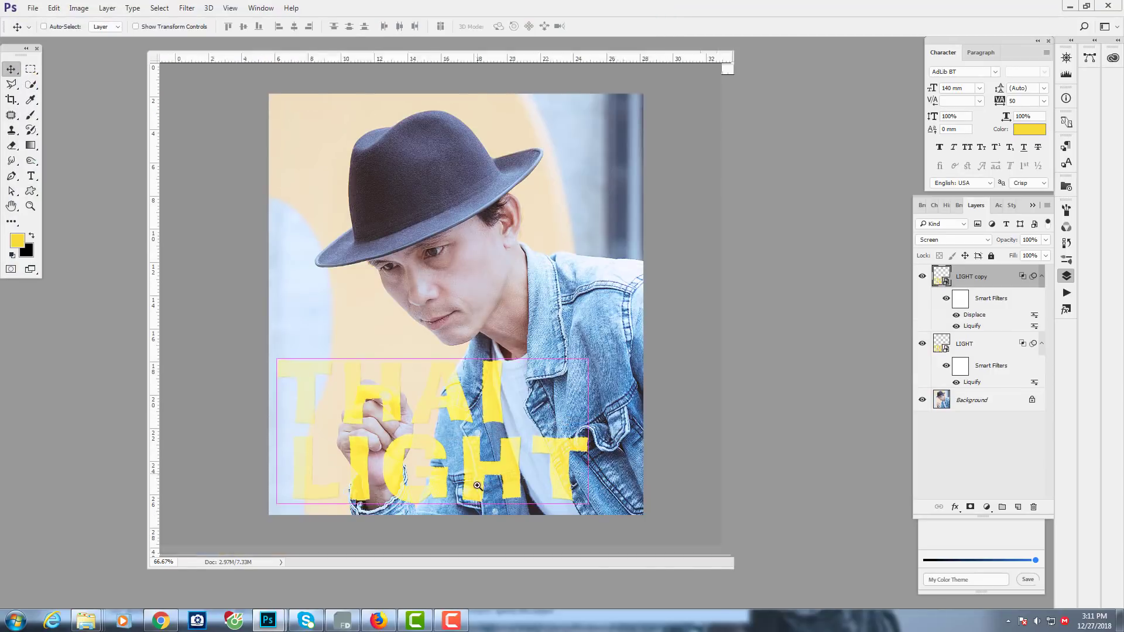
left_click(552, 471, "ctrl")
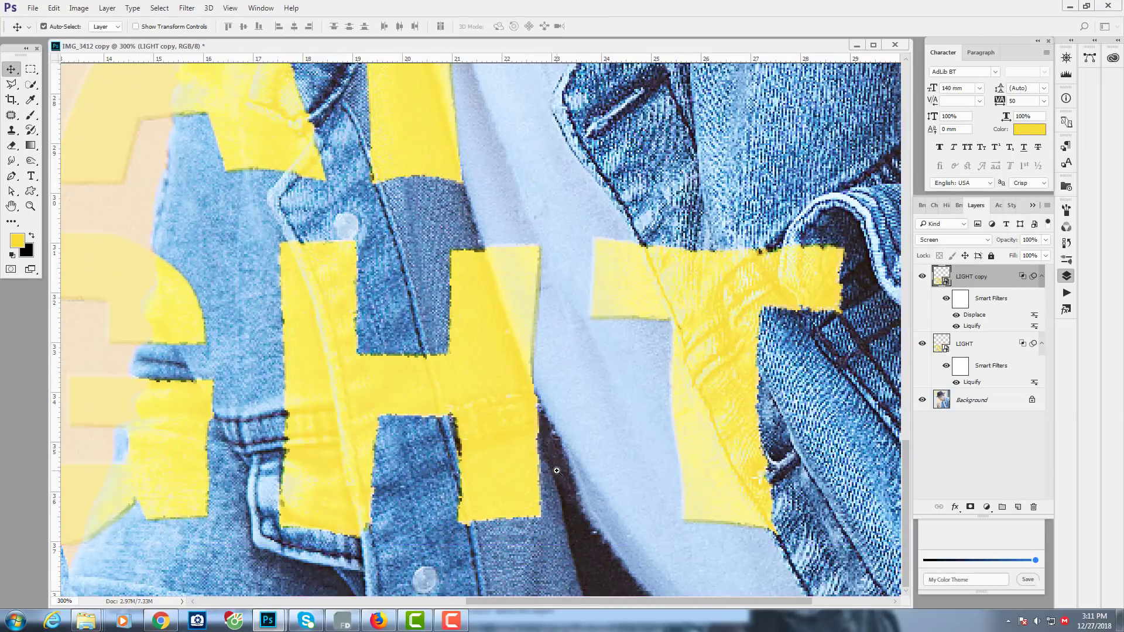
left_click_drag(511, 462, 591, 410)
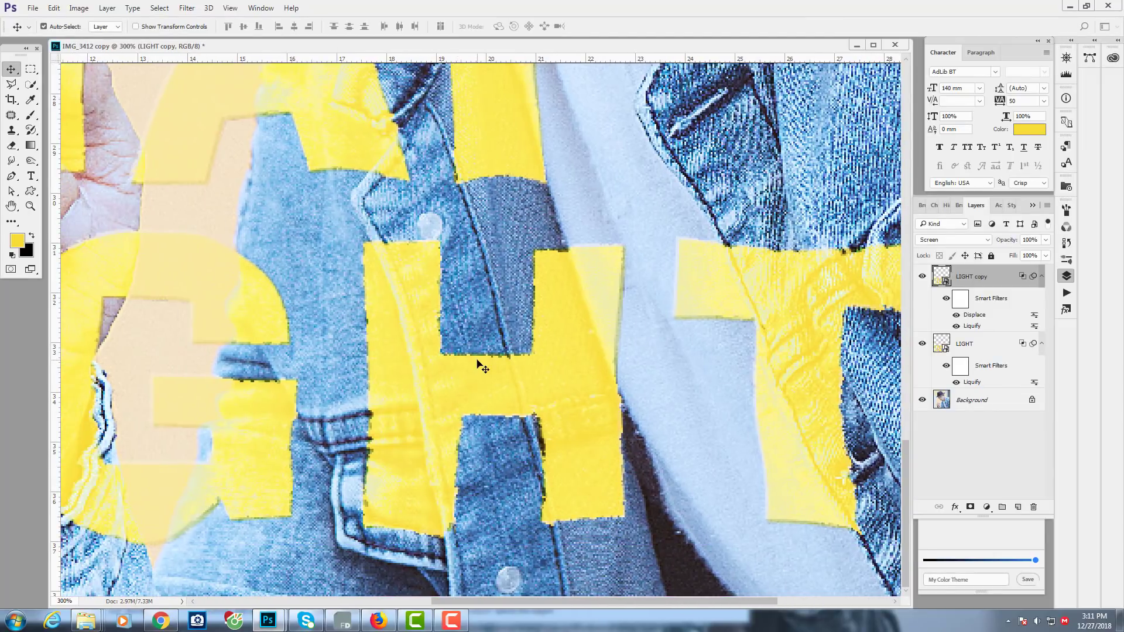
left_click(973, 350)
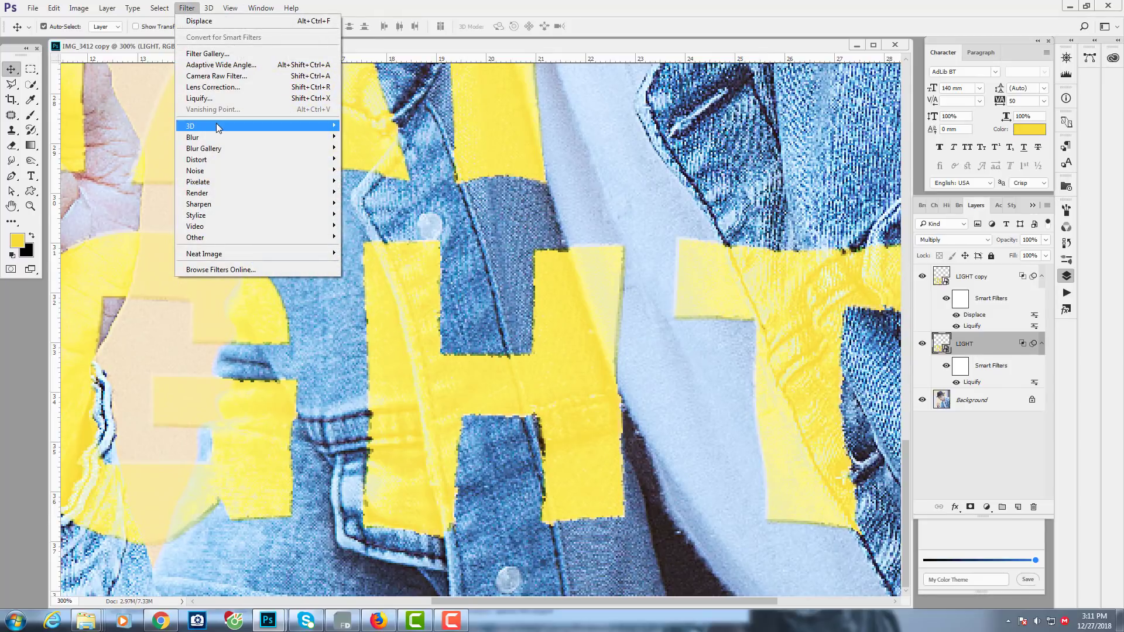
mouse_move(196, 160)
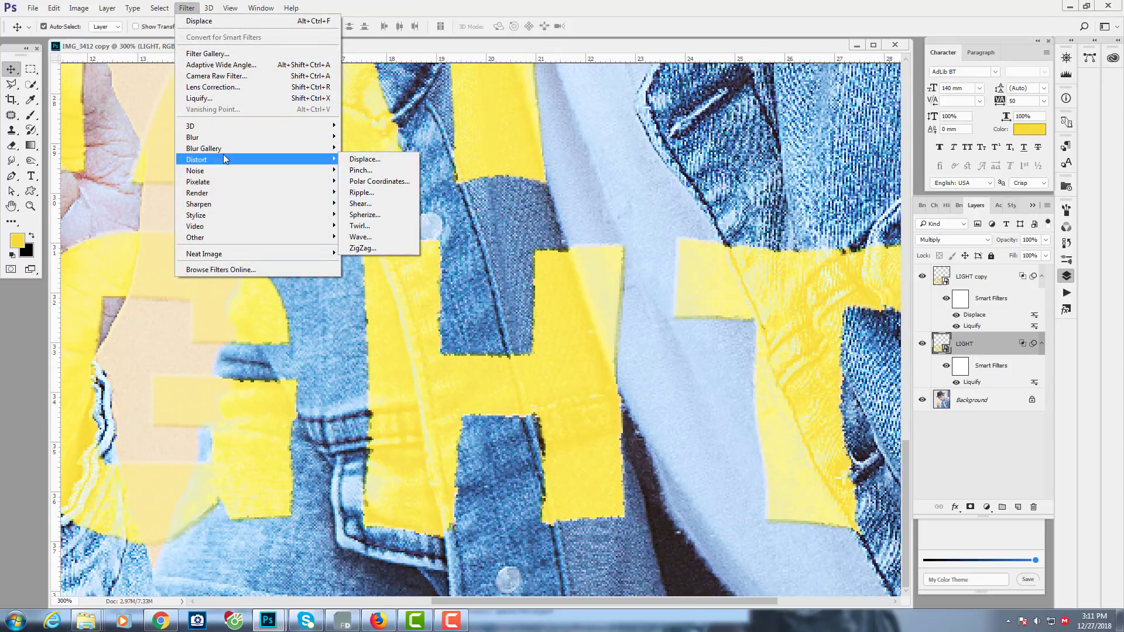
left_click(365, 159)
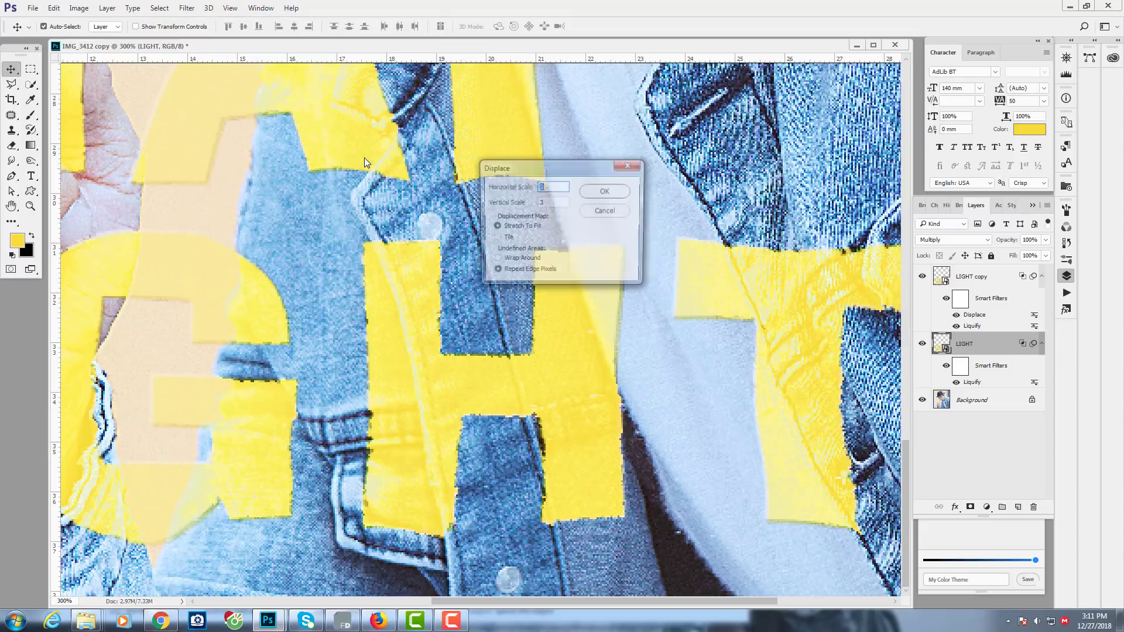
left_click(618, 192)
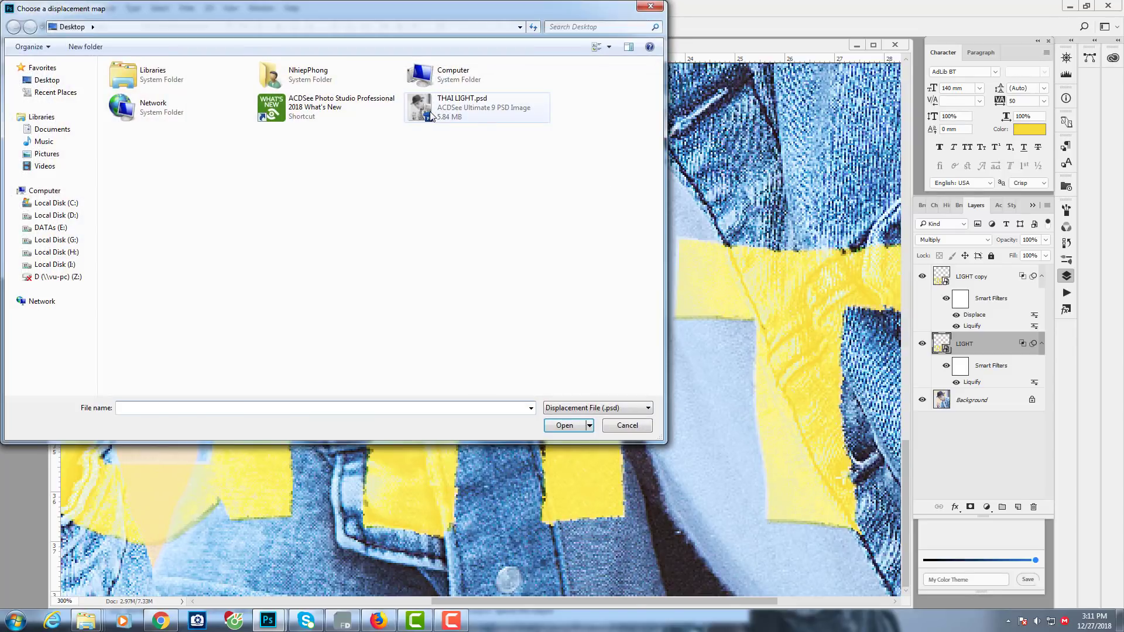
left_click(459, 105)
left_click(577, 423)
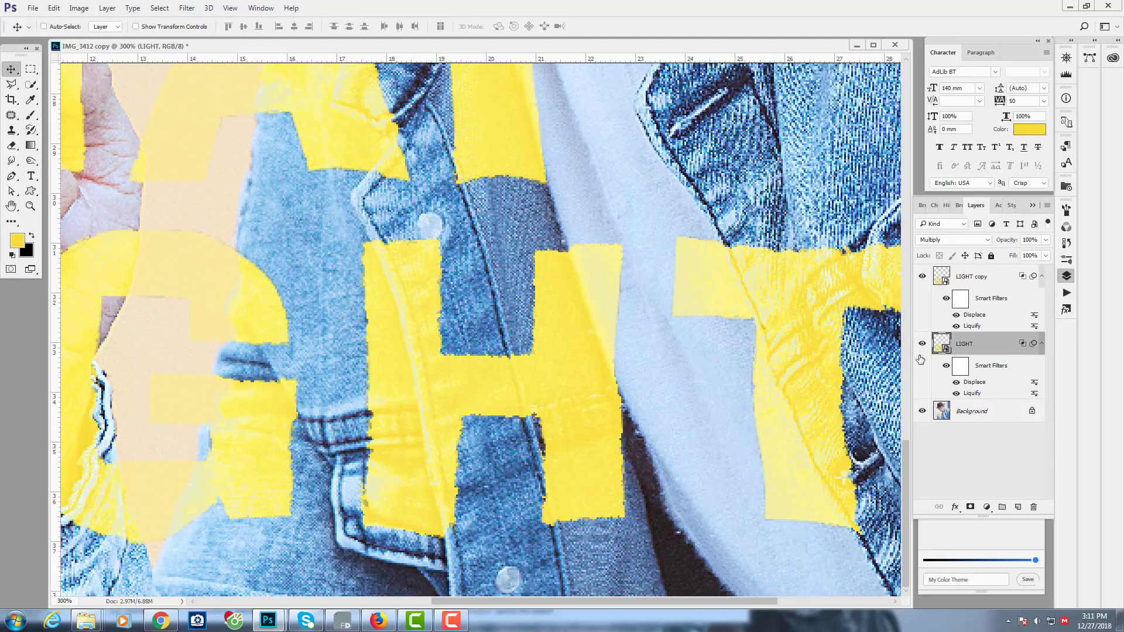
- Inspect the displaced T of LIGHT up close, then fit the whole image on screen
key("ctrl+minus")
key("ctrl+minus")
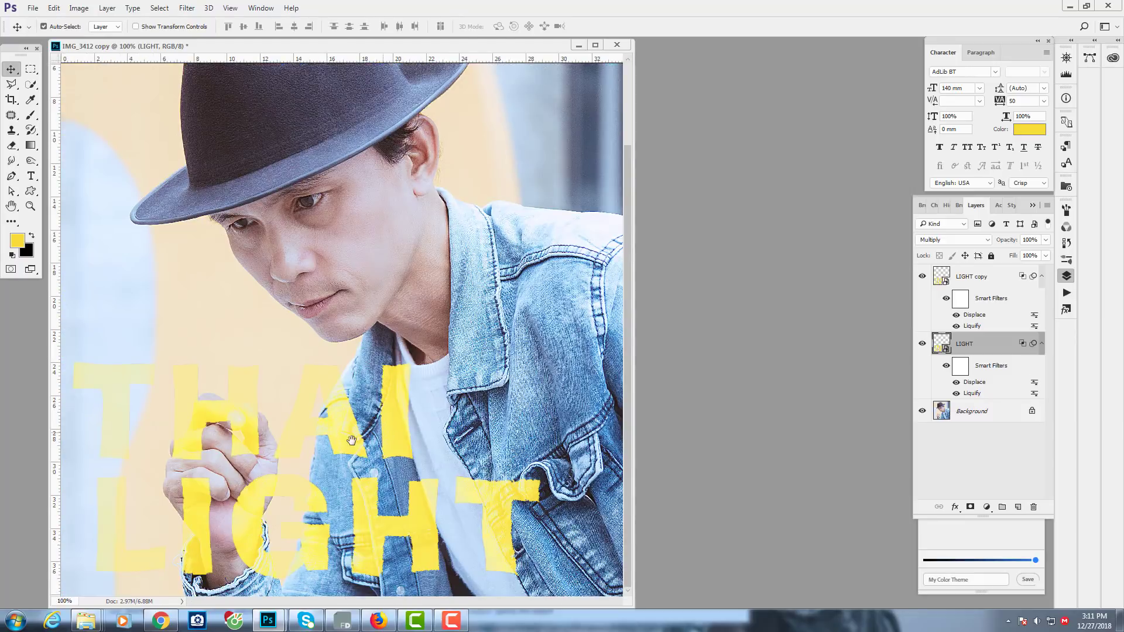
key("ctrl+plus")
key("ctrl+minus")
key("ctrl+minus")
key("ctrl+minus")
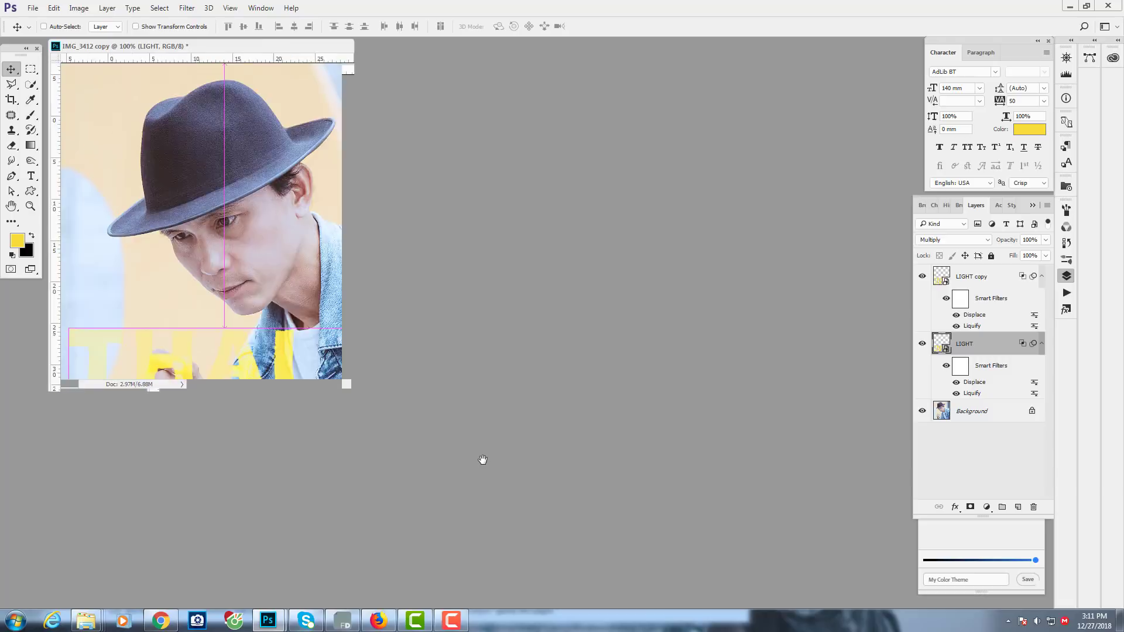
key("ctrl+minus")
double_click(313, 44)
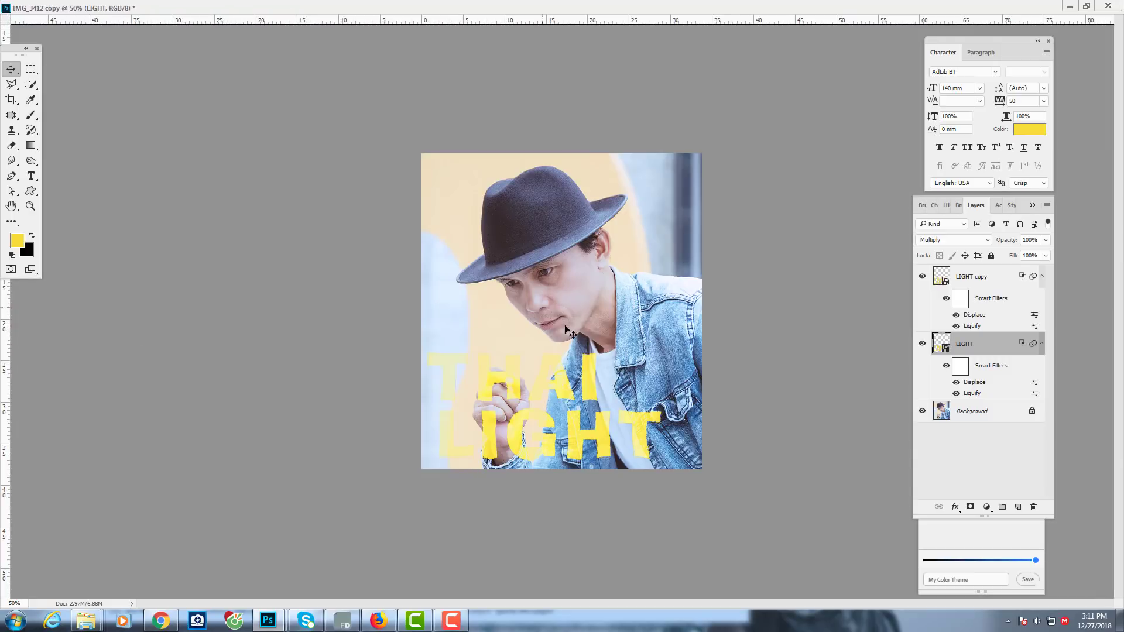
key("ctrl+plus")
key("ctrl+plus")
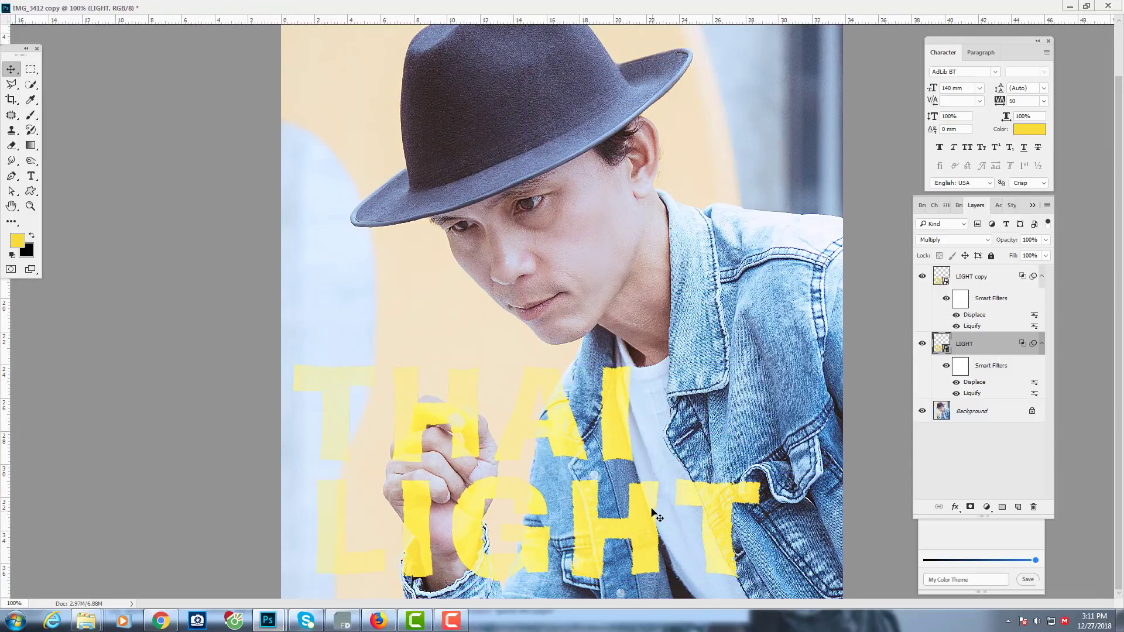
key("ctrl+plus")
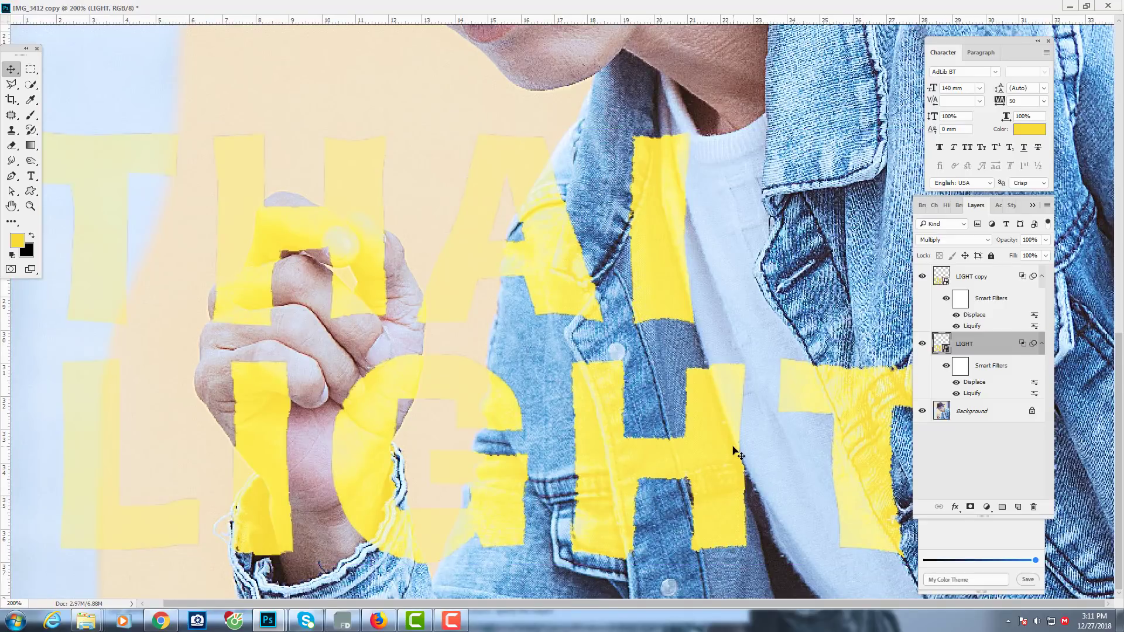
key("ctrl+plus")
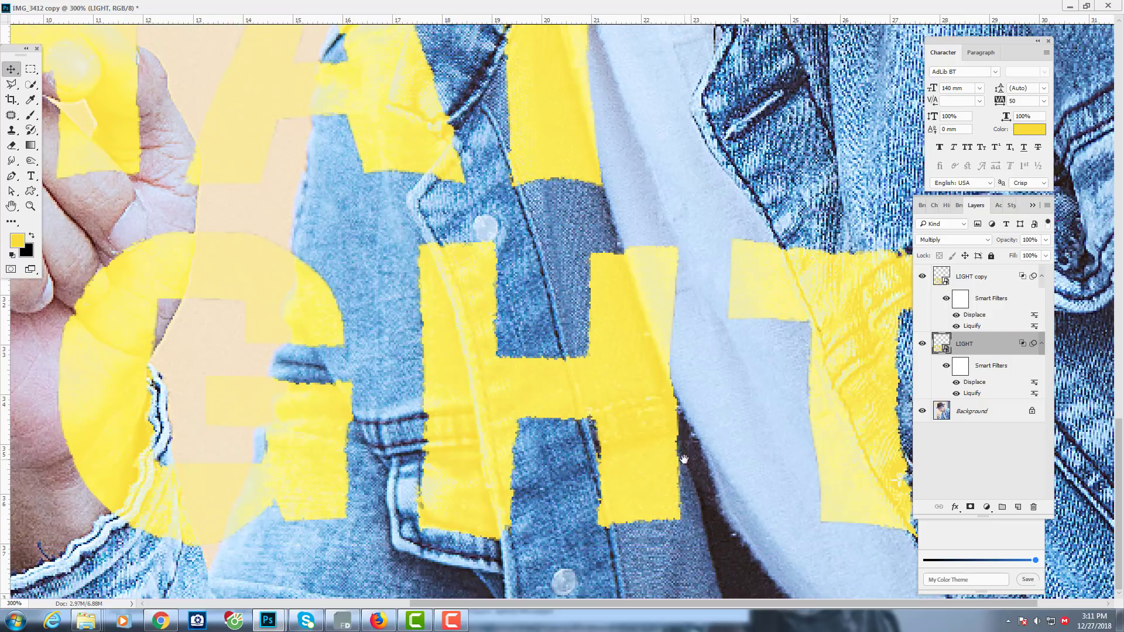
left_click_drag(683, 458, 612, 433)
left_click_drag(706, 419, 578, 419)
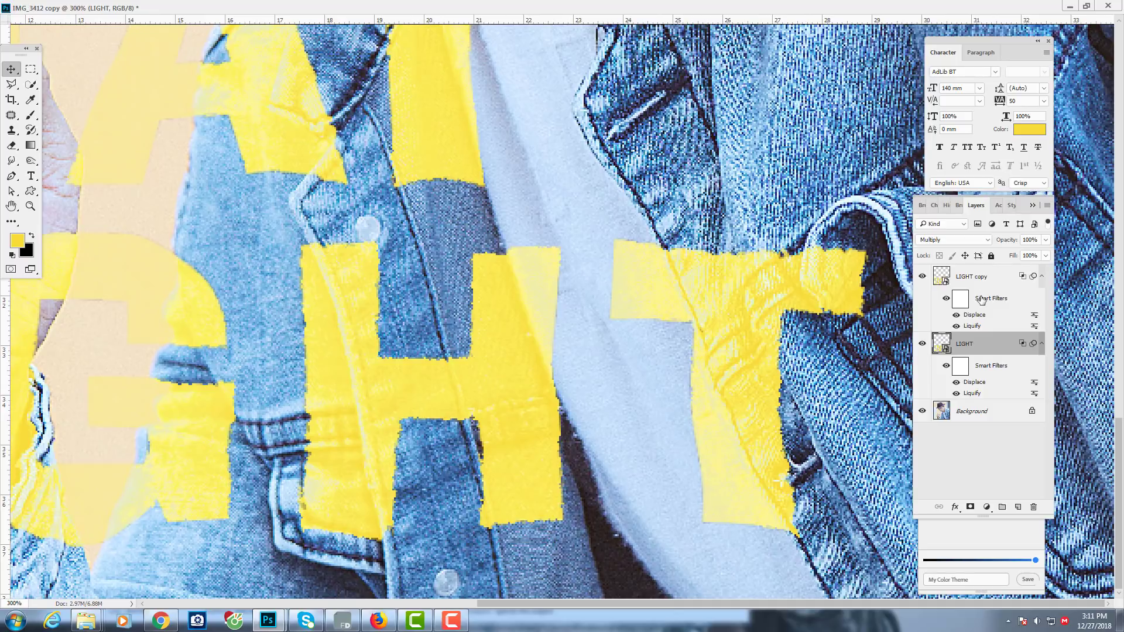
left_click(982, 285)
key("ctrl+0")
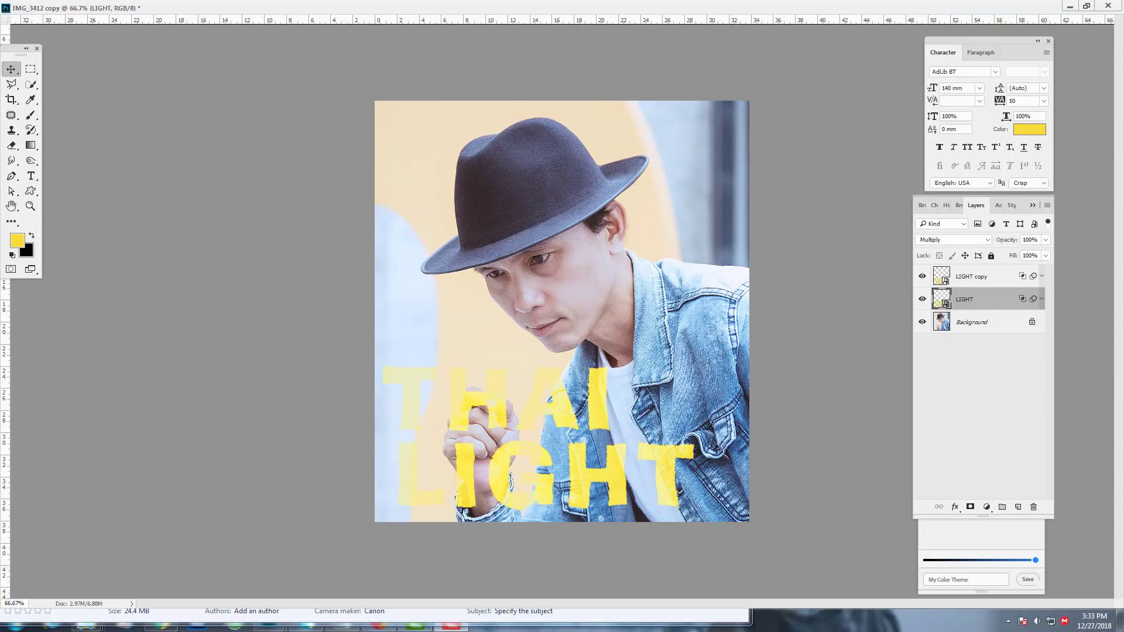
- Put the LIGHT and LIGHT copy text layers into a new group named Group 1
left_click(982, 279)
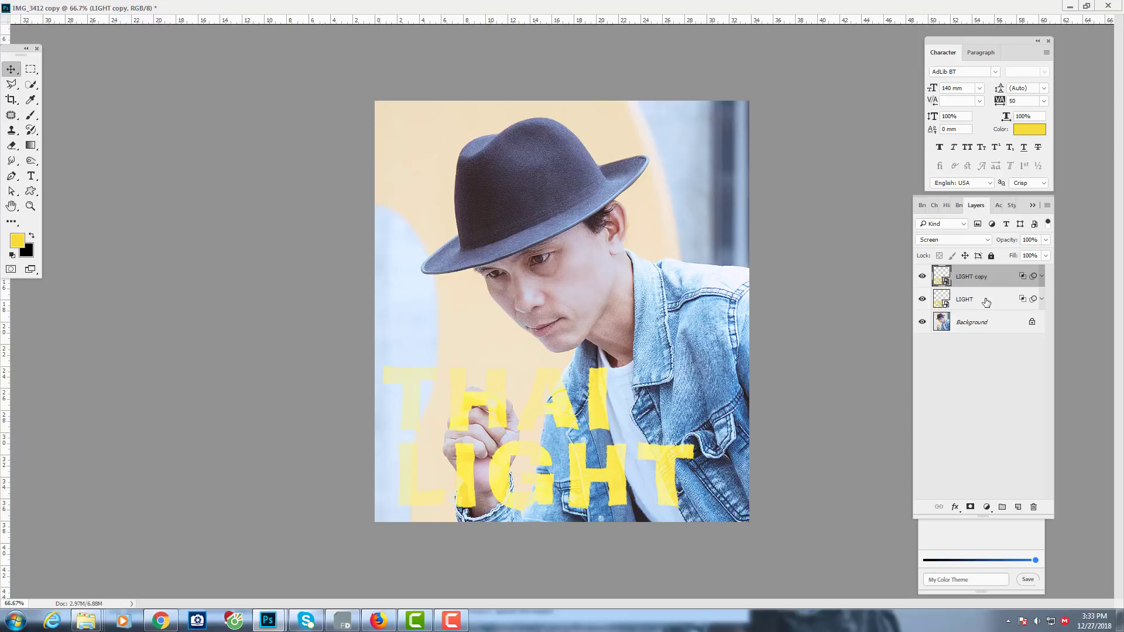
left_click(986, 302)
left_click(992, 286)
left_click(1047, 205)
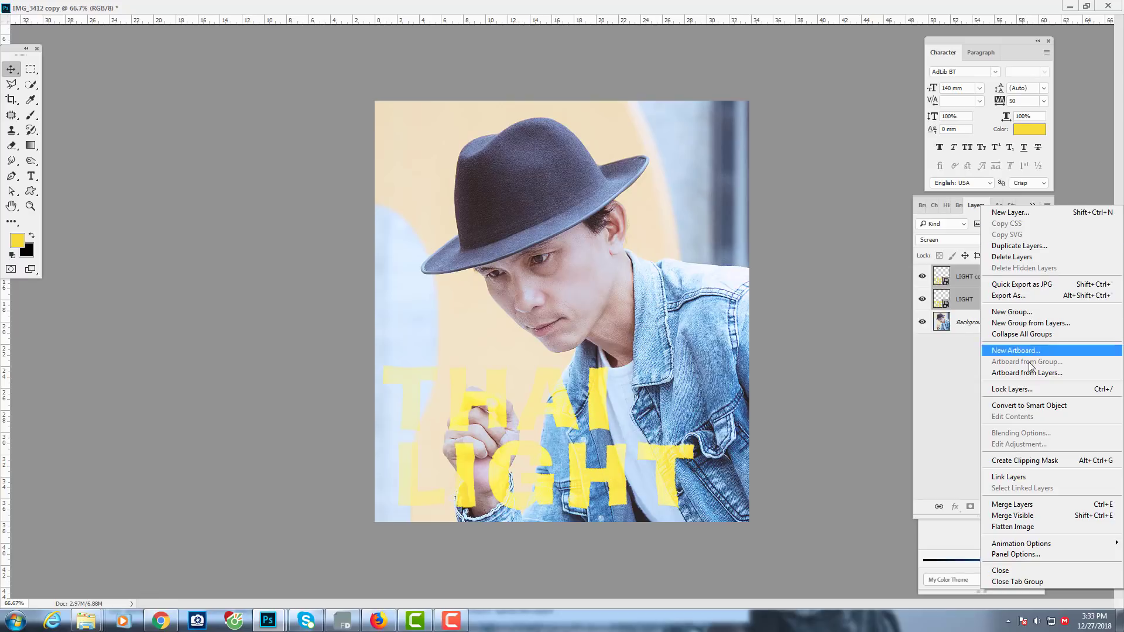
left_click(1021, 326)
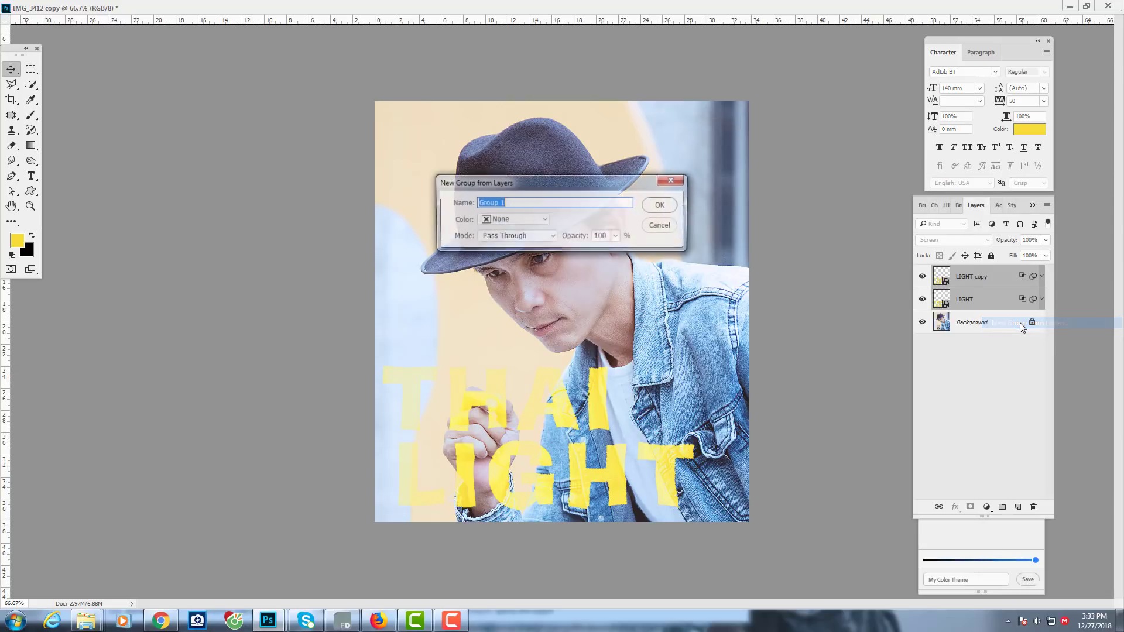
left_click(667, 208)
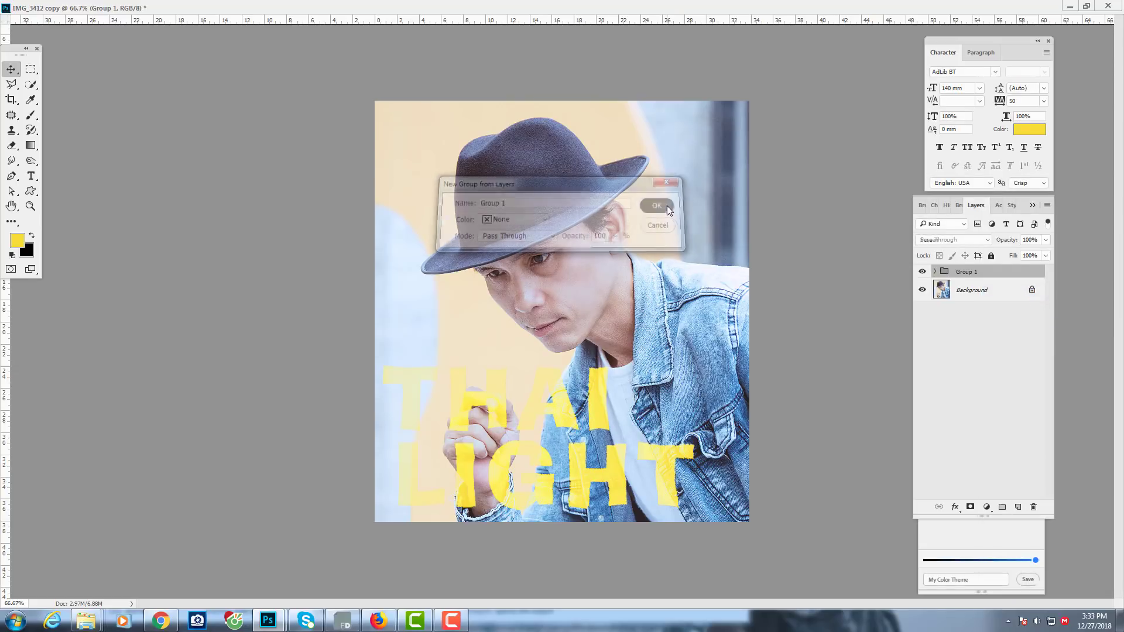
left_click(922, 272)
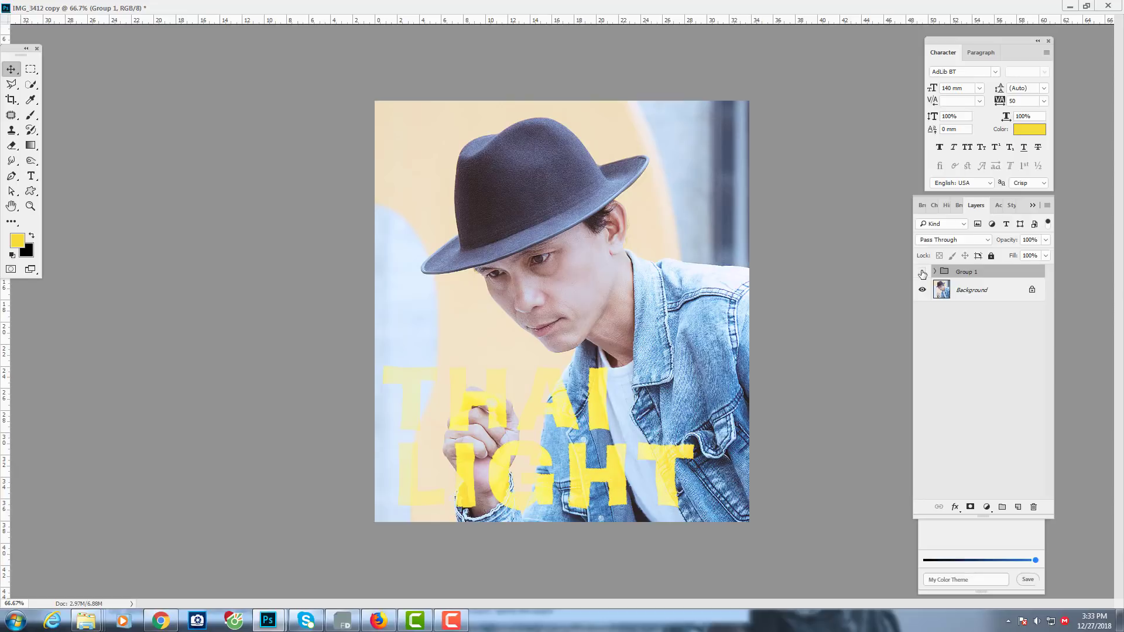
- Add a Hue/Saturation adjustment clipped to the LIGHT copy text layer
key("ctrl+minus")
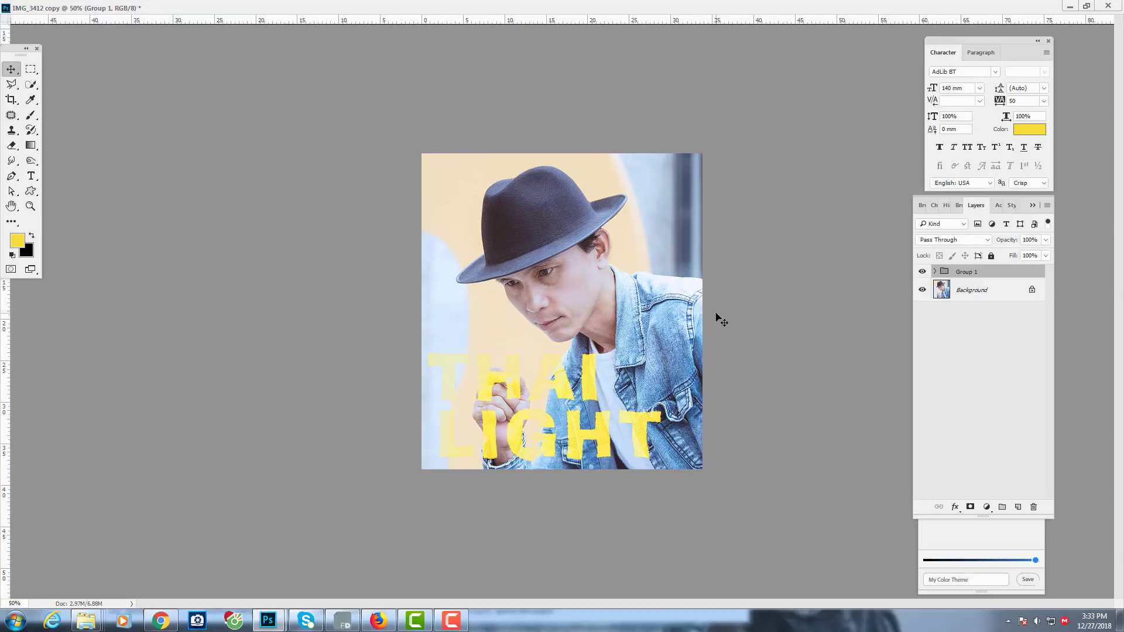
key("ctrl+plus")
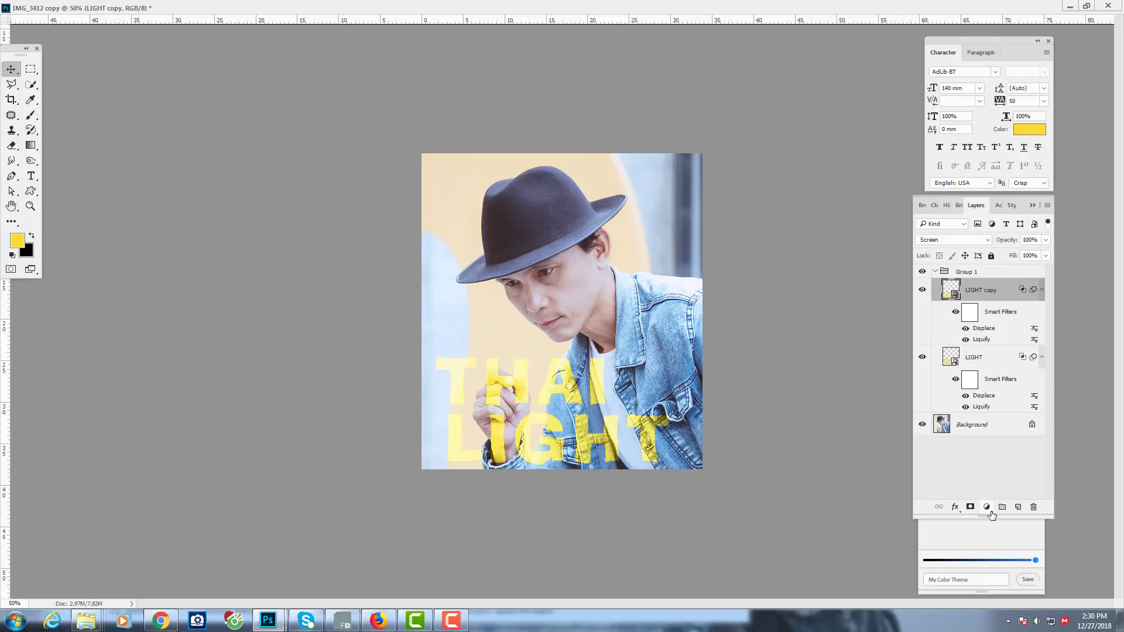
left_click(986, 507)
left_click(1028, 369)
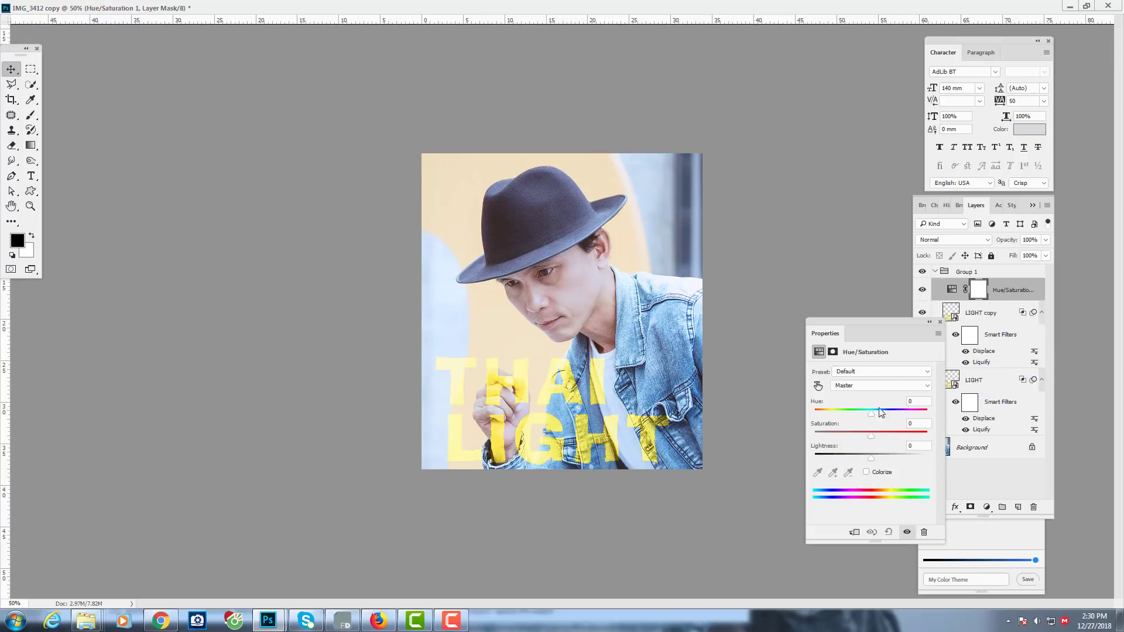
left_click_drag(871, 413, 843, 413)
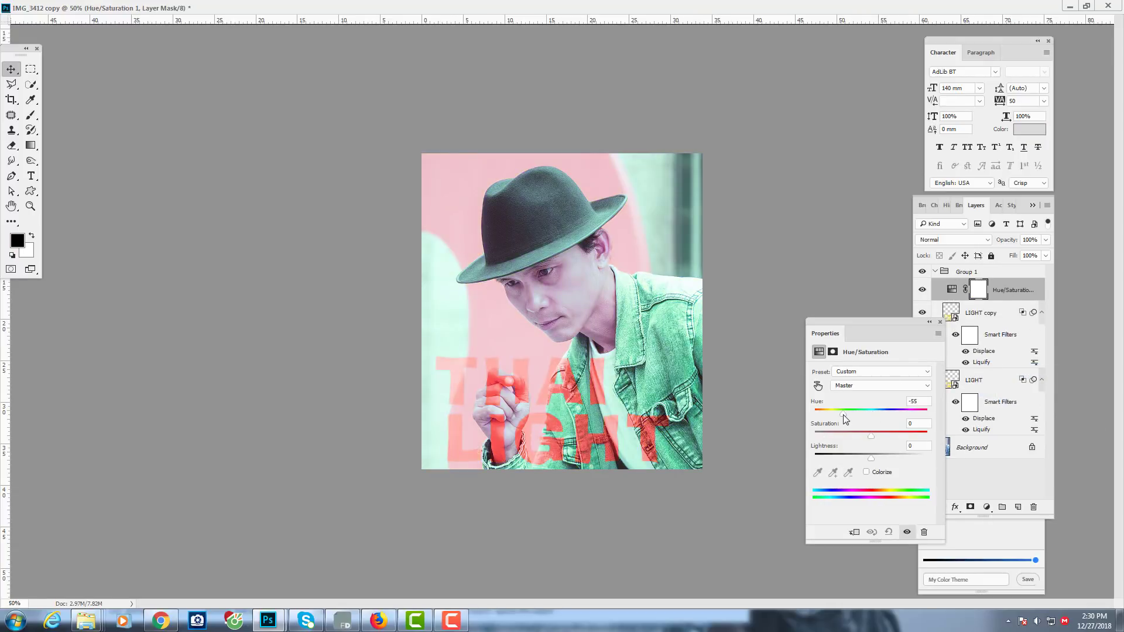
left_click(888, 531)
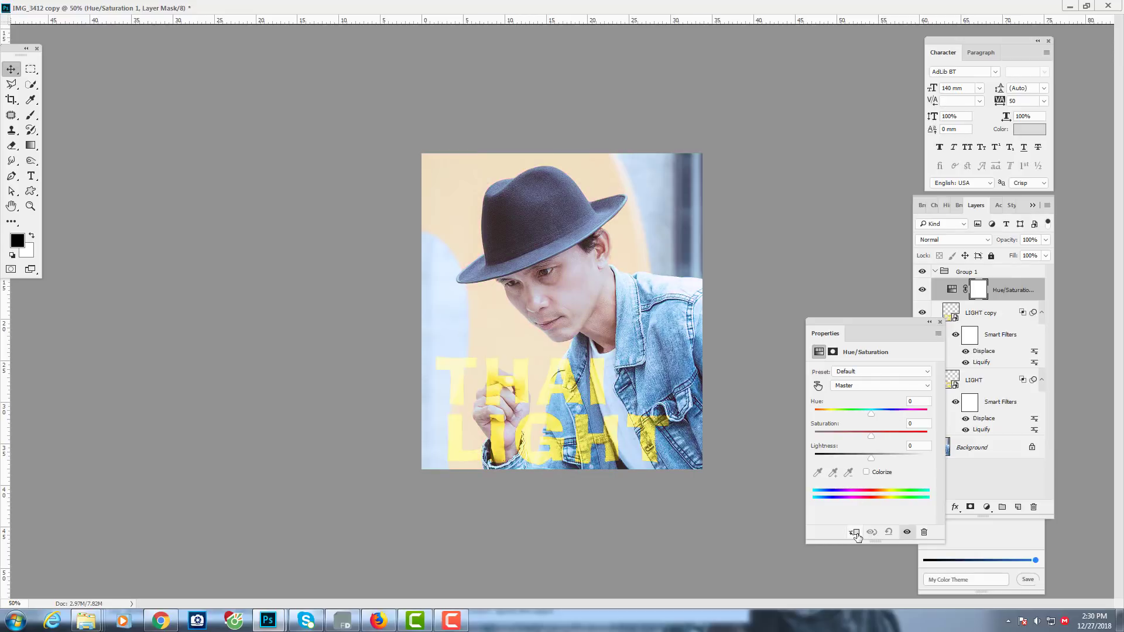
left_click(853, 532)
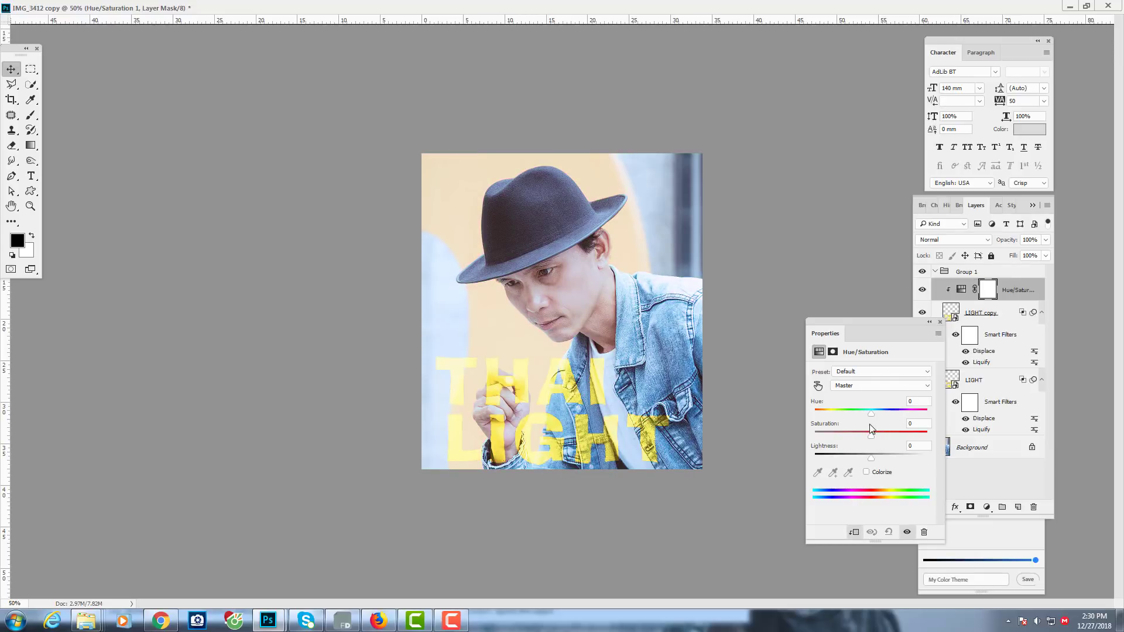
- Set Hue -41, Saturation -71 and Lightness about +43 to make the text pale cream
mouse_move(871, 413)
left_mouse_down()
mouse_move(848, 413)
mouse_move(831, 436)
left_mouse_up()
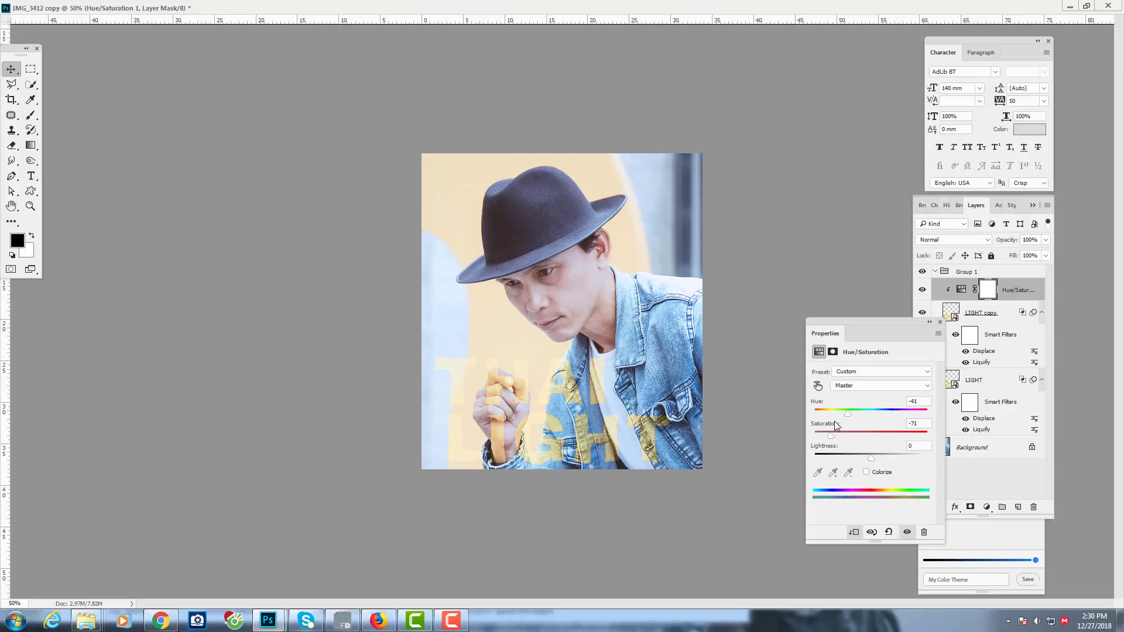
left_click_drag(872, 459, 889, 462)
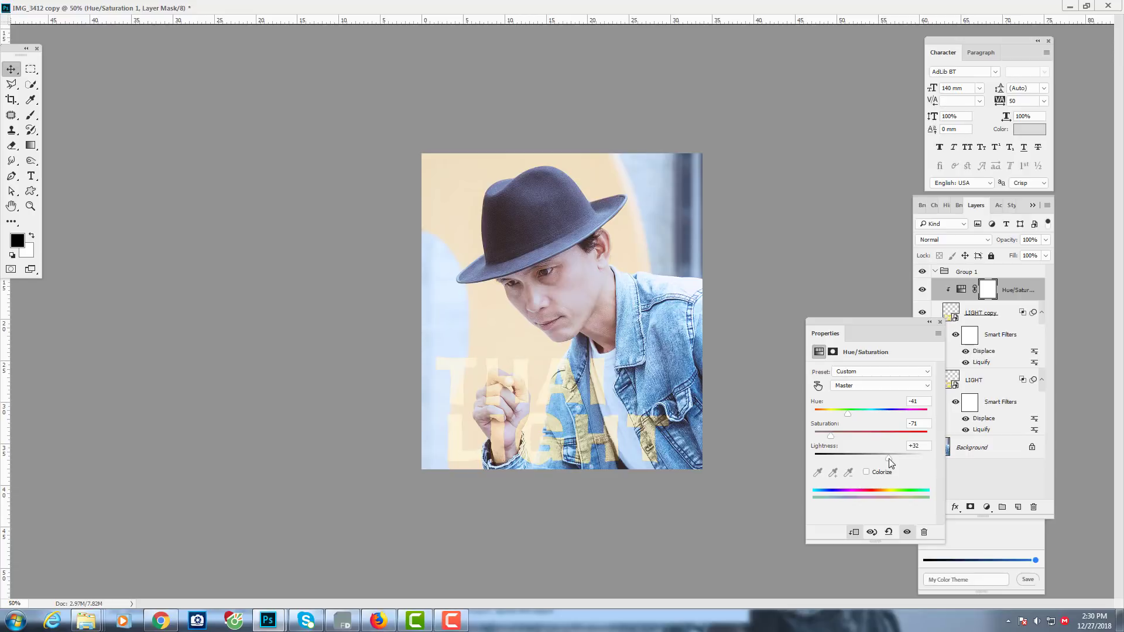
left_click_drag(892, 463, 897, 463)
left_click(940, 322)
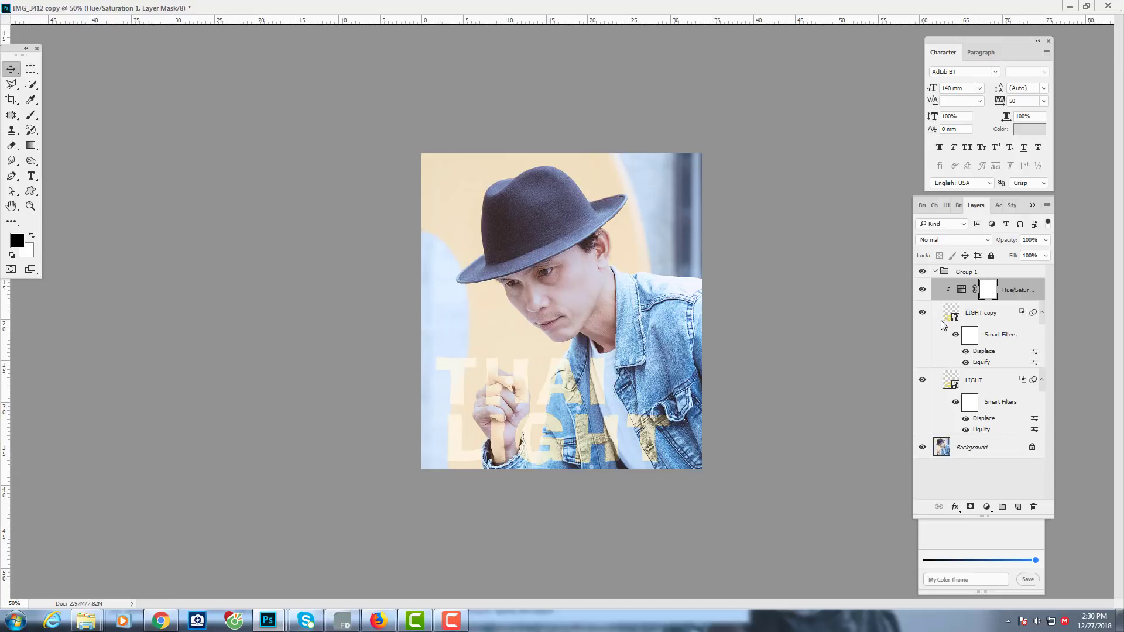
left_click(934, 272)
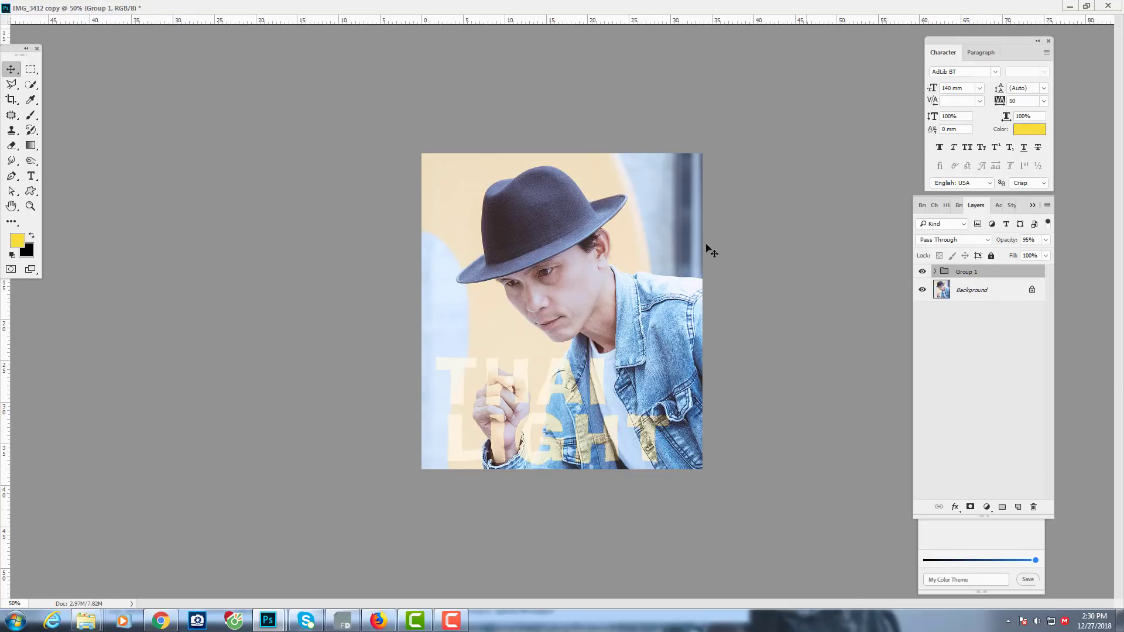
- Open IMG_3412.jpg from Explorer and drag Group 1 into the full-length portrait
left_click(1086, 7)
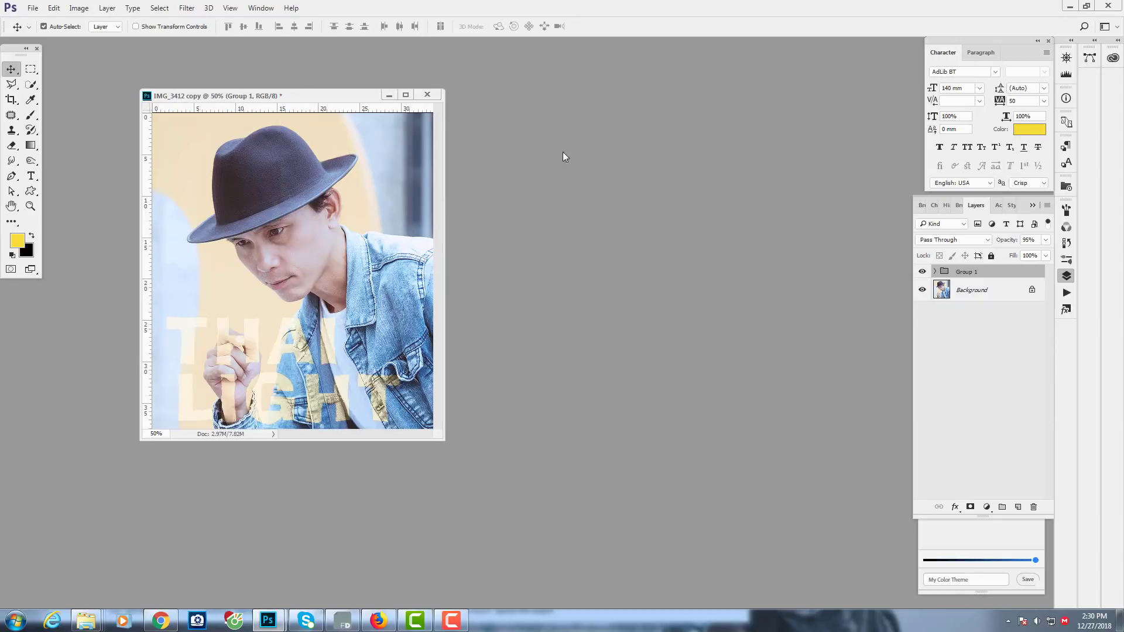
left_click_drag(311, 102, 281, 109)
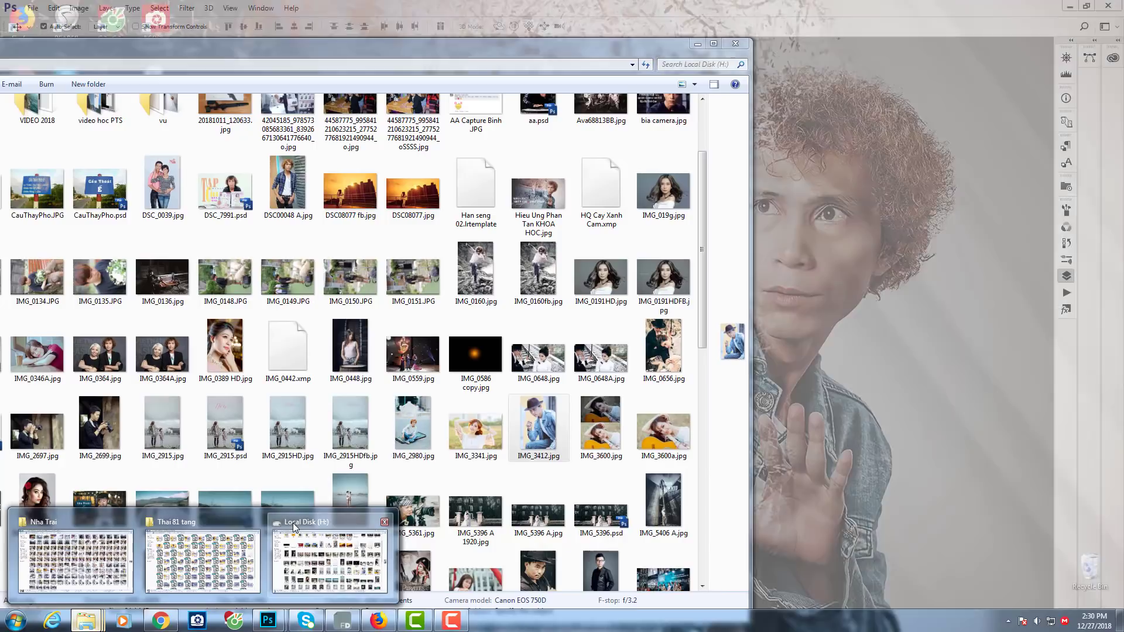
left_click(330, 562)
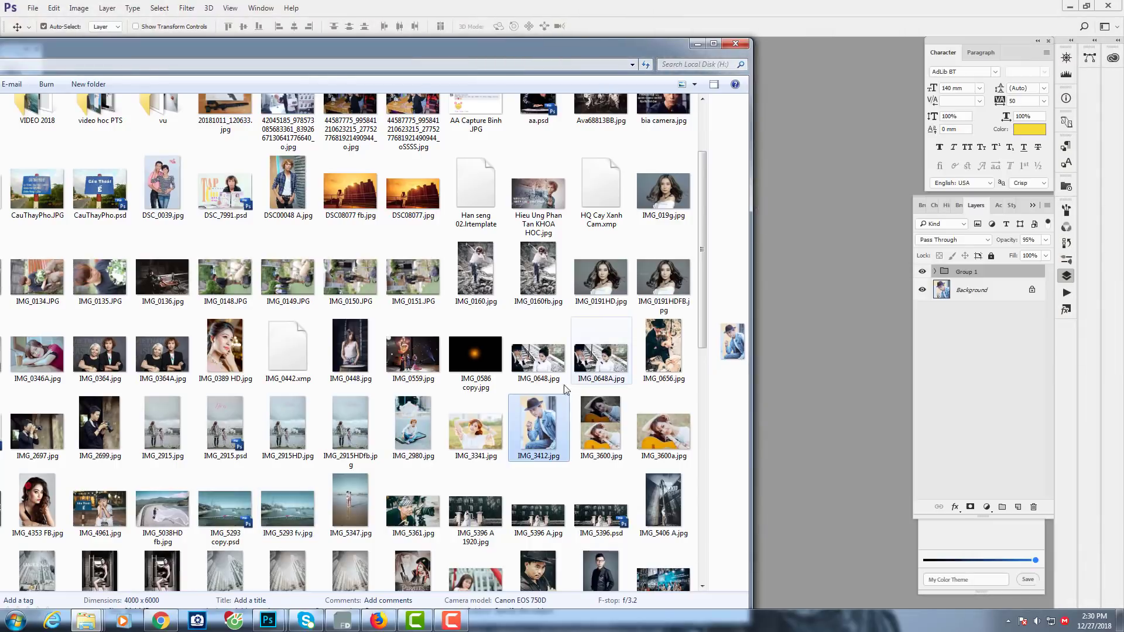
left_click_drag(535, 436, 802, 360)
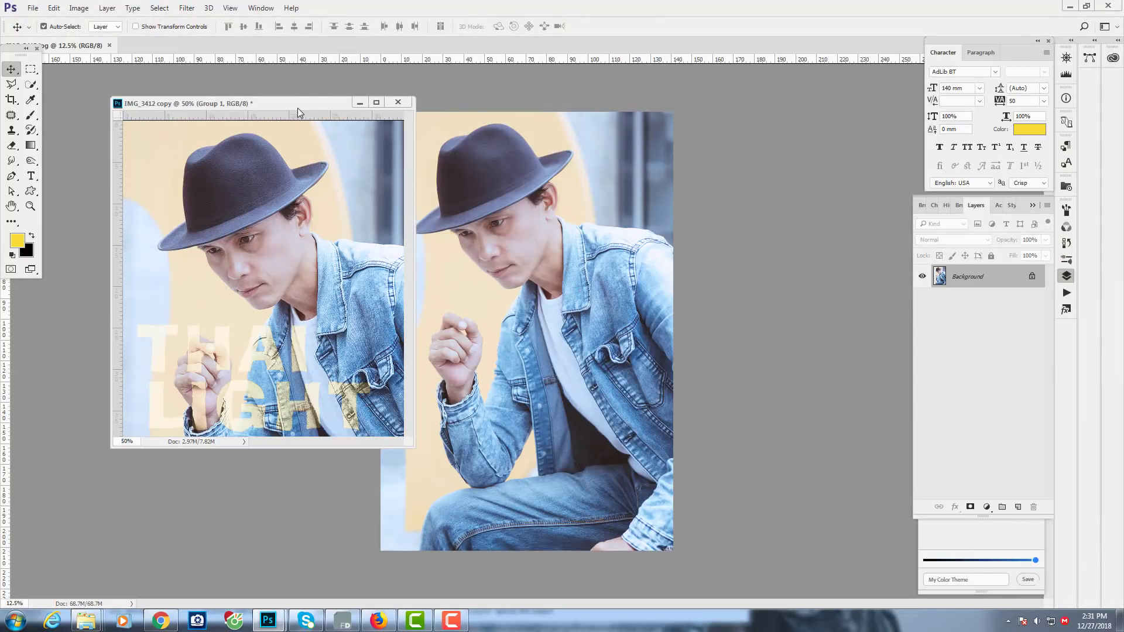
left_click_drag(297, 108, 215, 125)
mouse_move(954, 272)
left_mouse_down()
mouse_move(588, 371)
mouse_move(555, 393)
left_mouse_up()
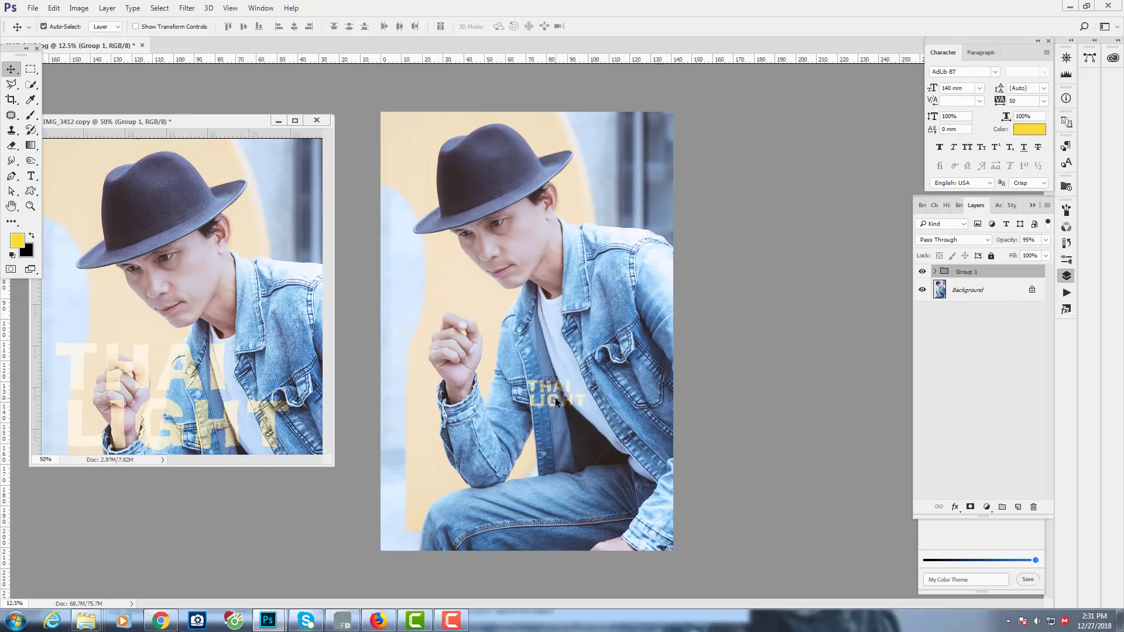
- Free-transform the THAI LIGHT group up to about 390%
left_click(54, 8)
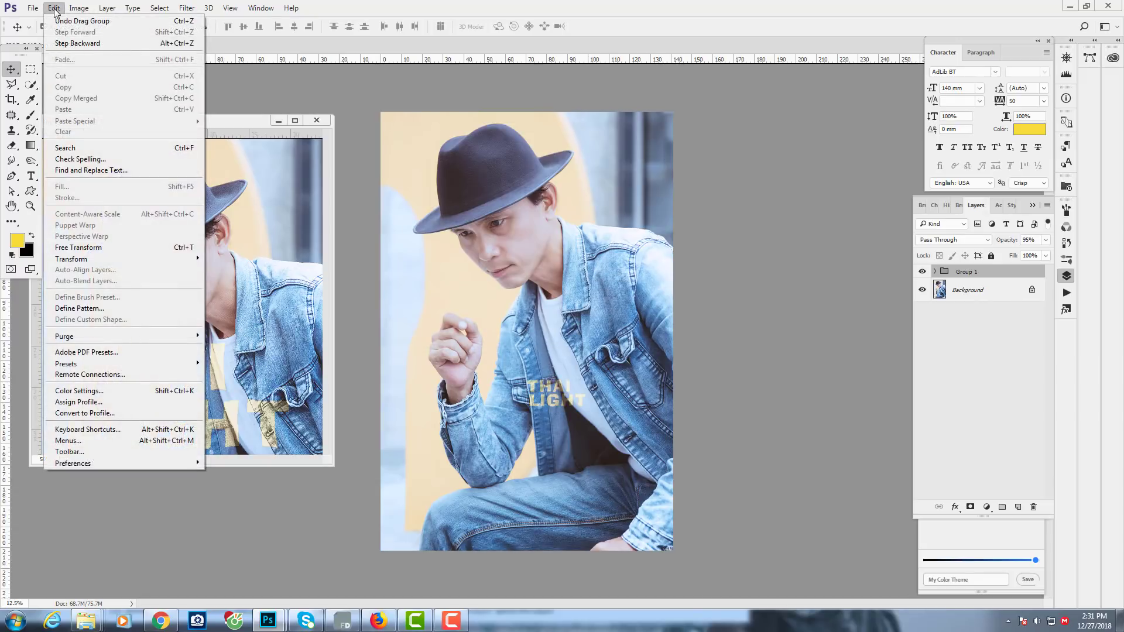
left_click(130, 247)
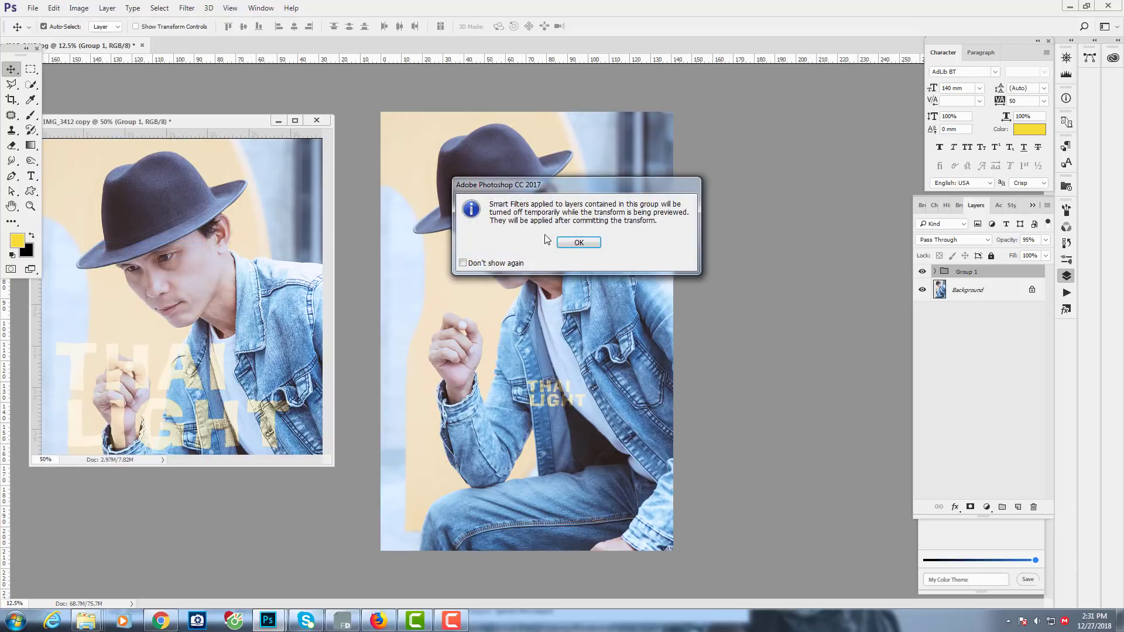
left_click(577, 242)
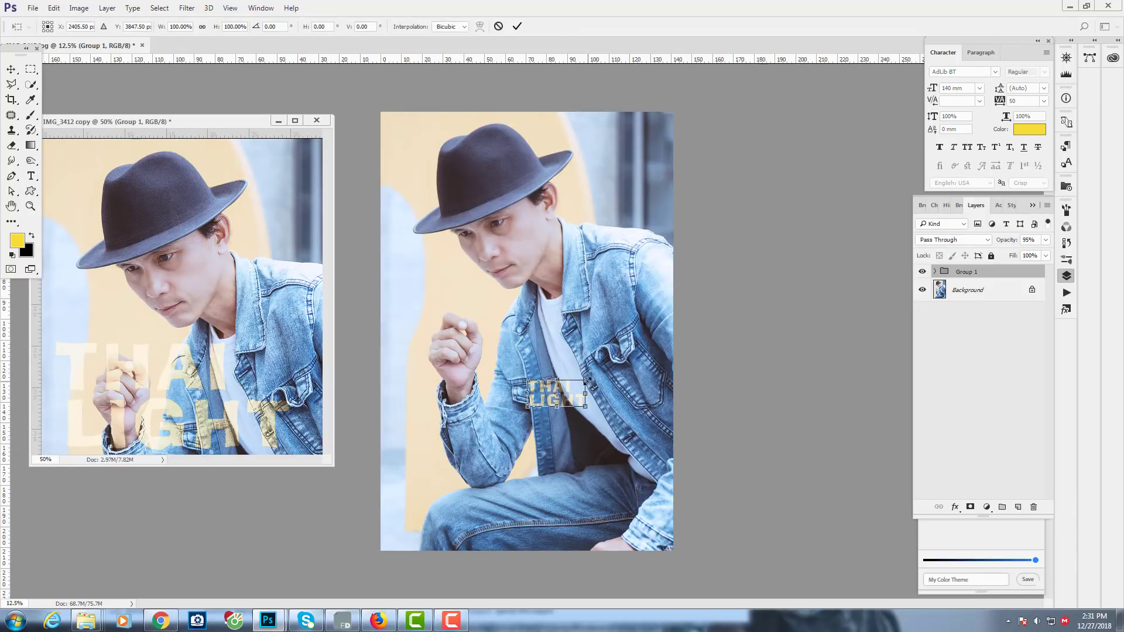
left_click_drag(587, 380, 659, 314)
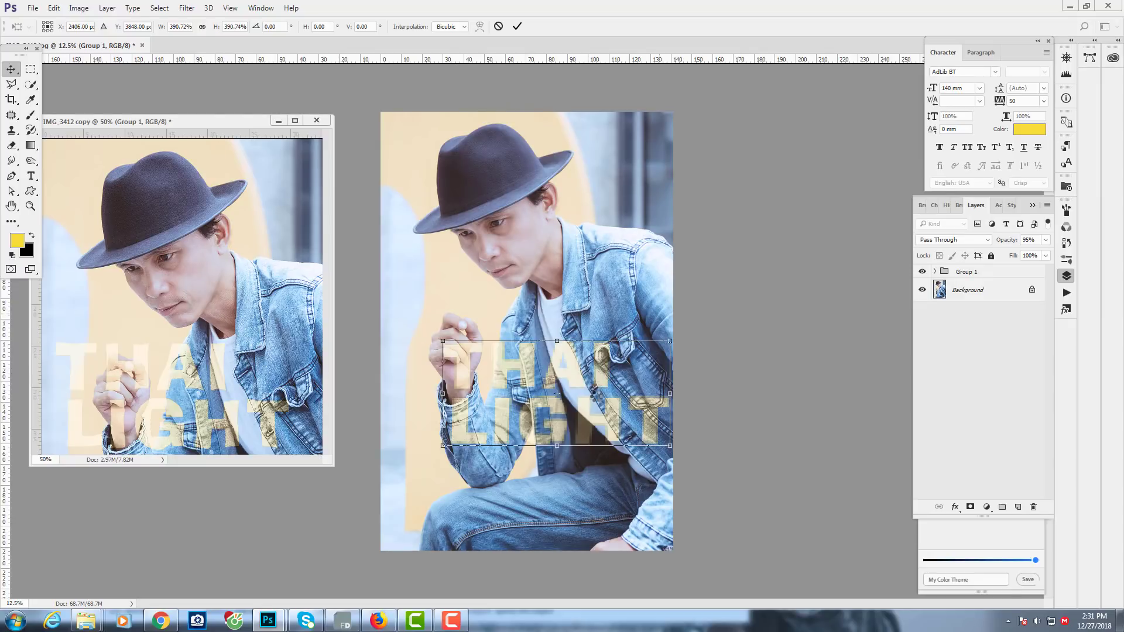
key("Return")
- Move the text down across the denim jacket and nudge it slightly left
mouse_move(585, 404)
left_mouse_down()
mouse_move(588, 420)
mouse_move(632, 407)
left_mouse_up()
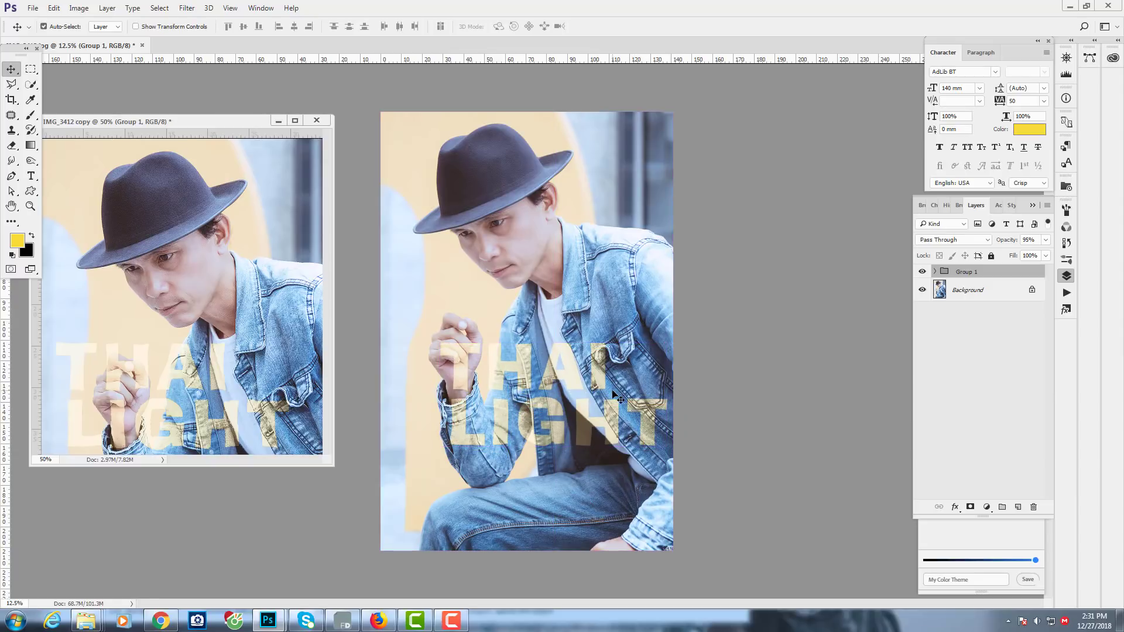
key("ctrl")
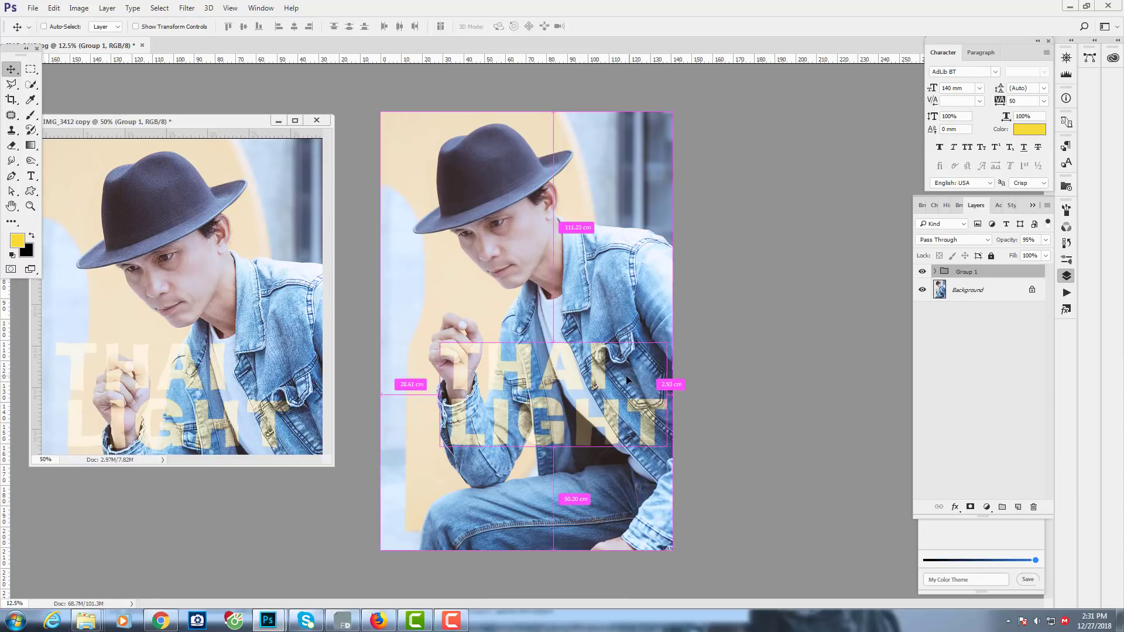
key("shift+Left")
key("shift+Left")
key("shift+Left")
key("shift+Left")
key("shift+Left")
key("shift+Left")
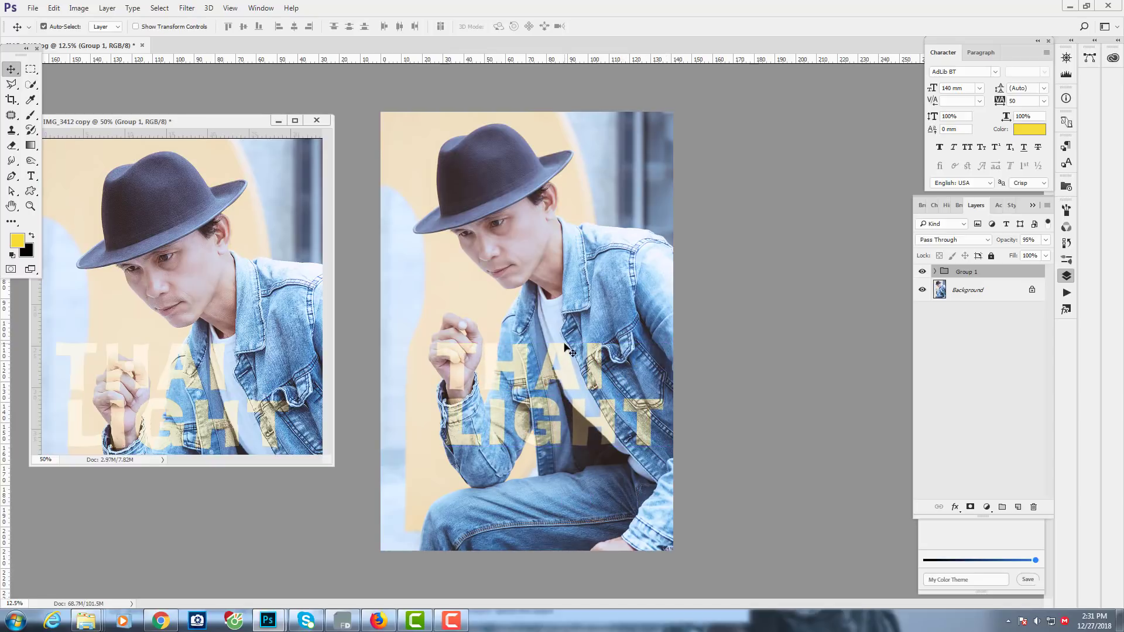
key("f")
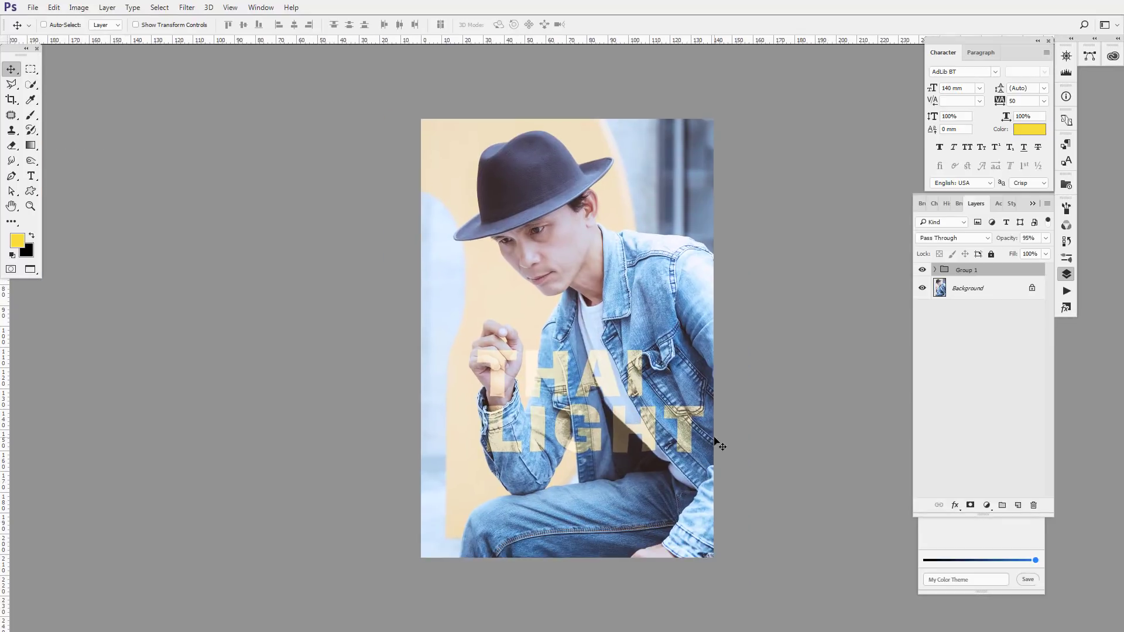
key("ctrl+plus")
key("ctrl+plus")
key("ctrl+plus")
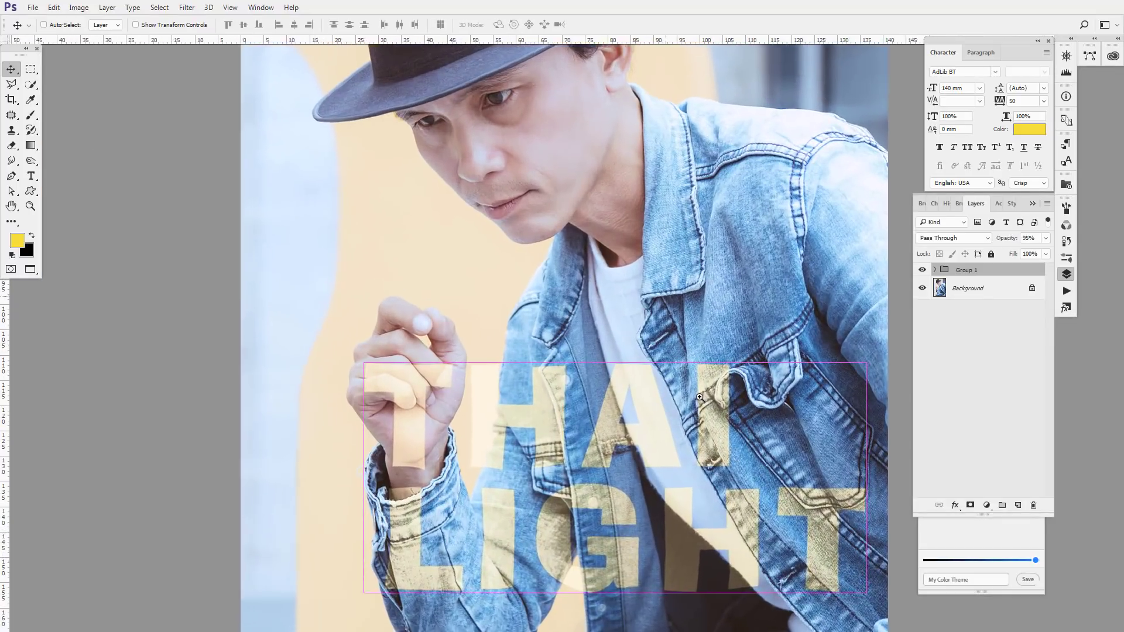
scroll(699, 397, "up", 2)
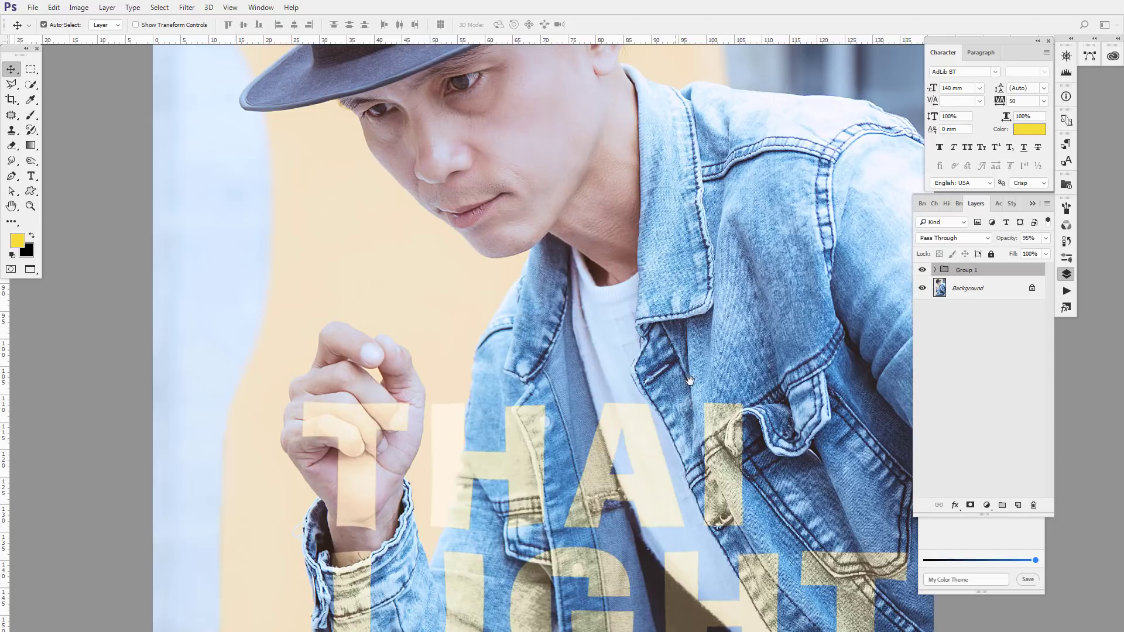
left_click_drag(700, 397, 618, 214)
key("f")
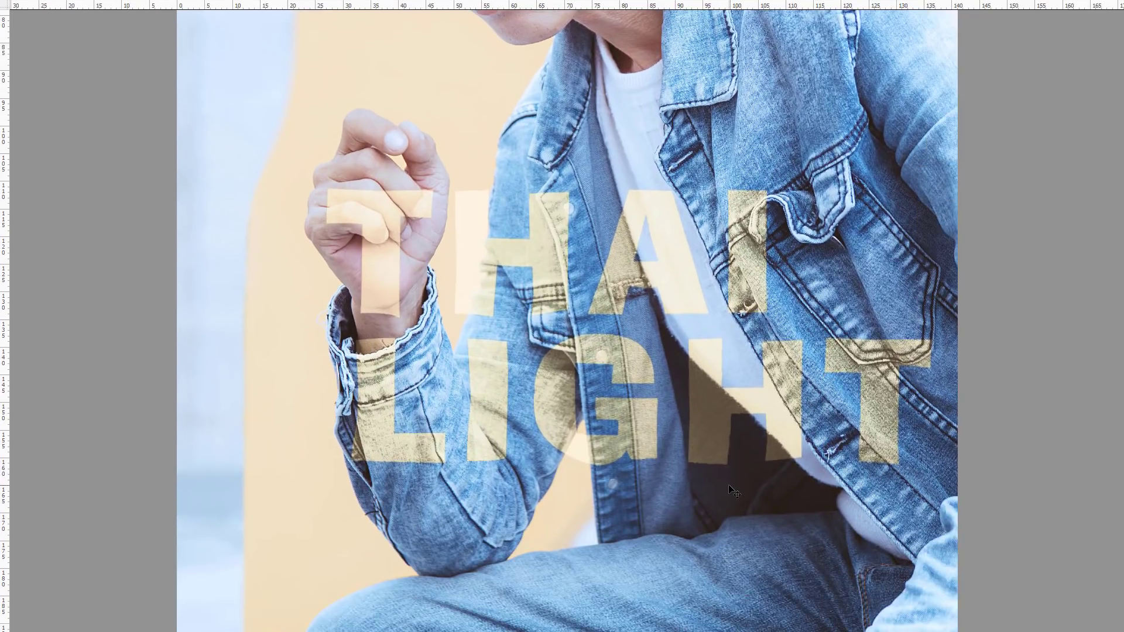
left_click_drag(760, 486, 706, 468)
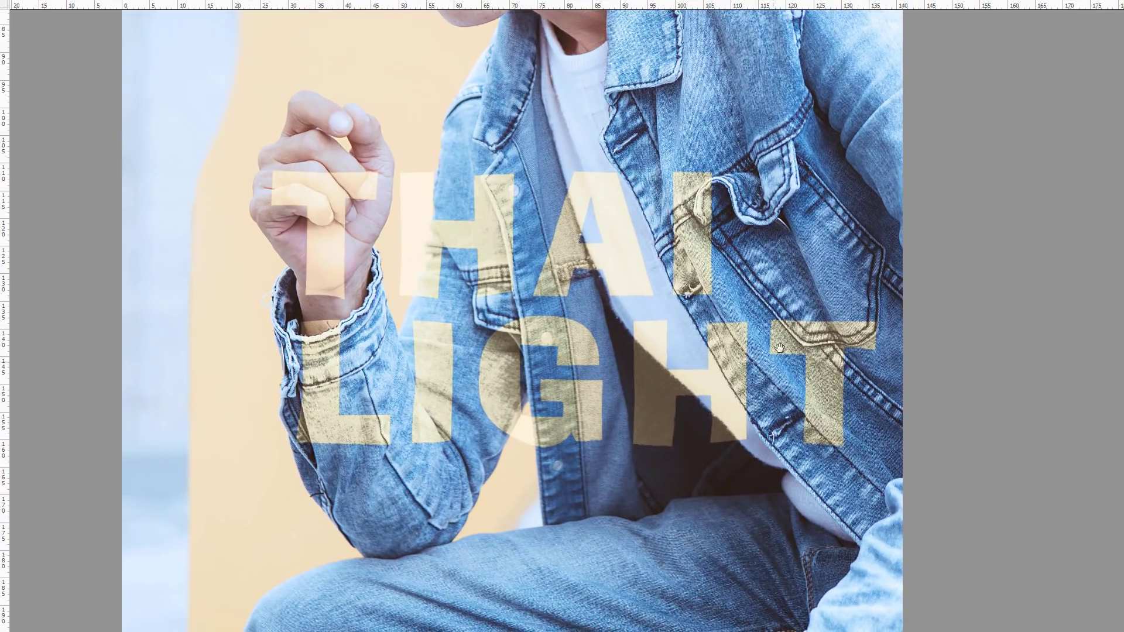
key("ctrl+plus")
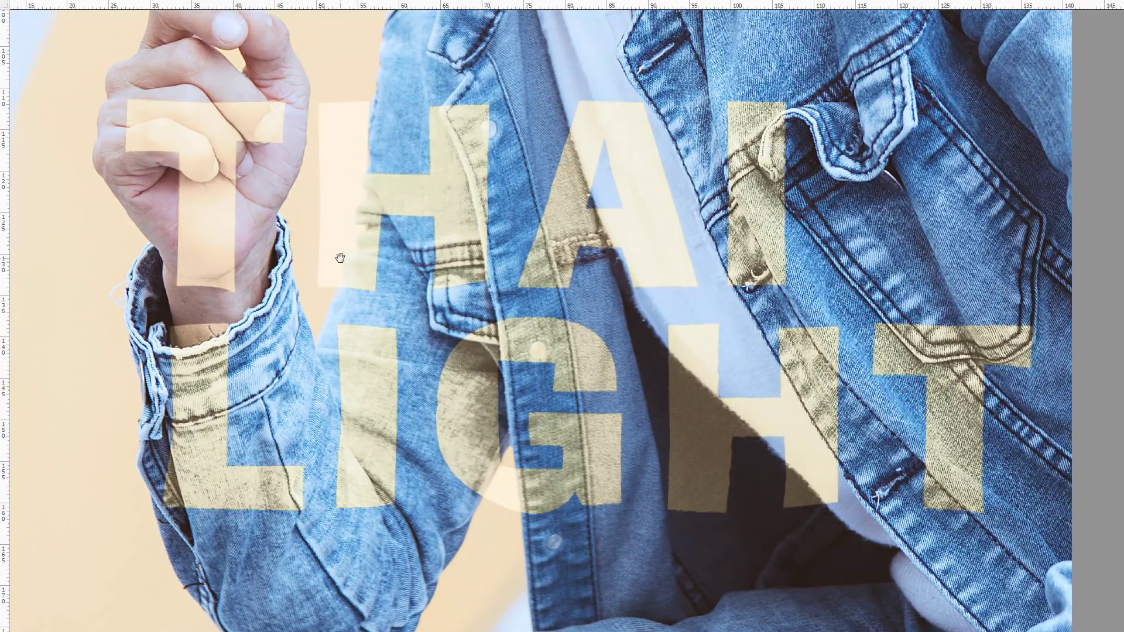
mouse_move(656, 65)
left_mouse_down()
mouse_move(628, 214)
mouse_move(677, 282)
left_mouse_up()
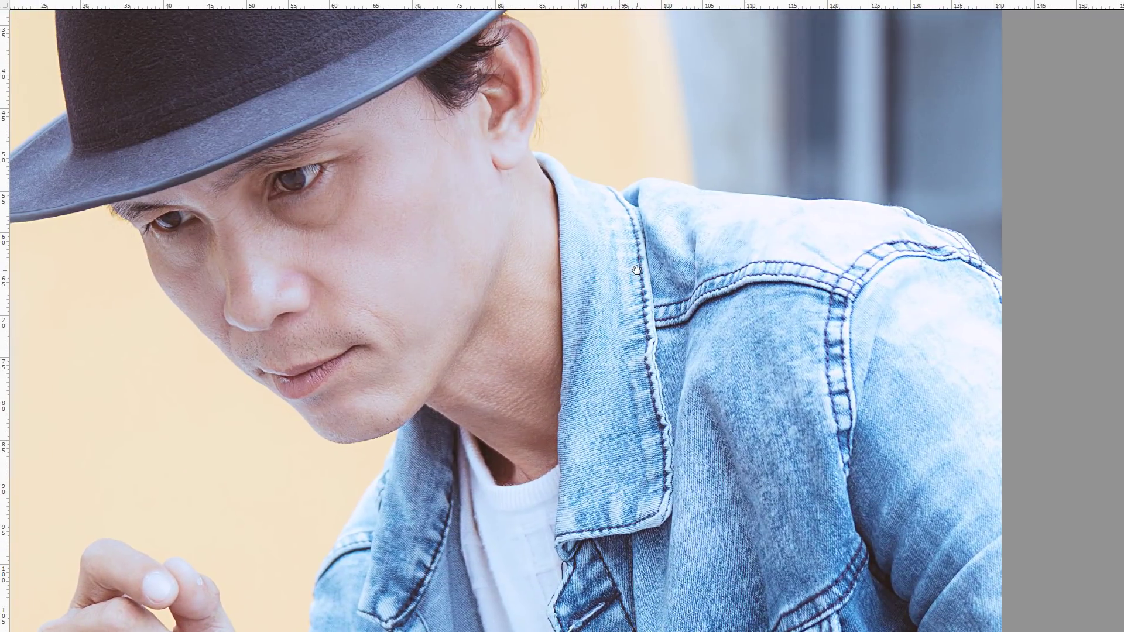
key("ctrl+0")
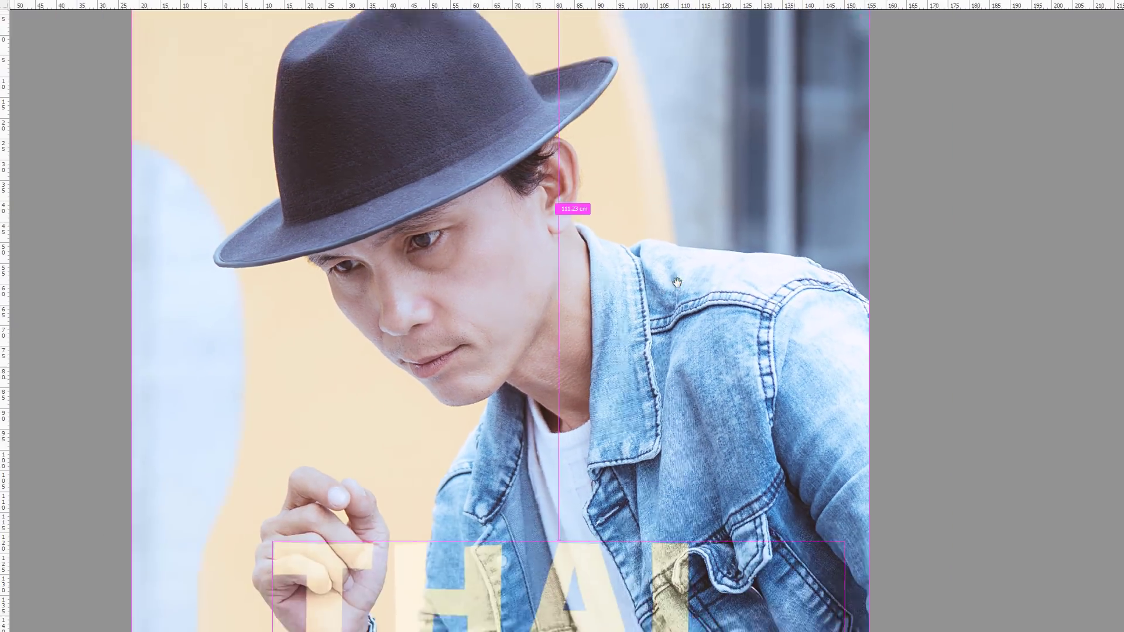